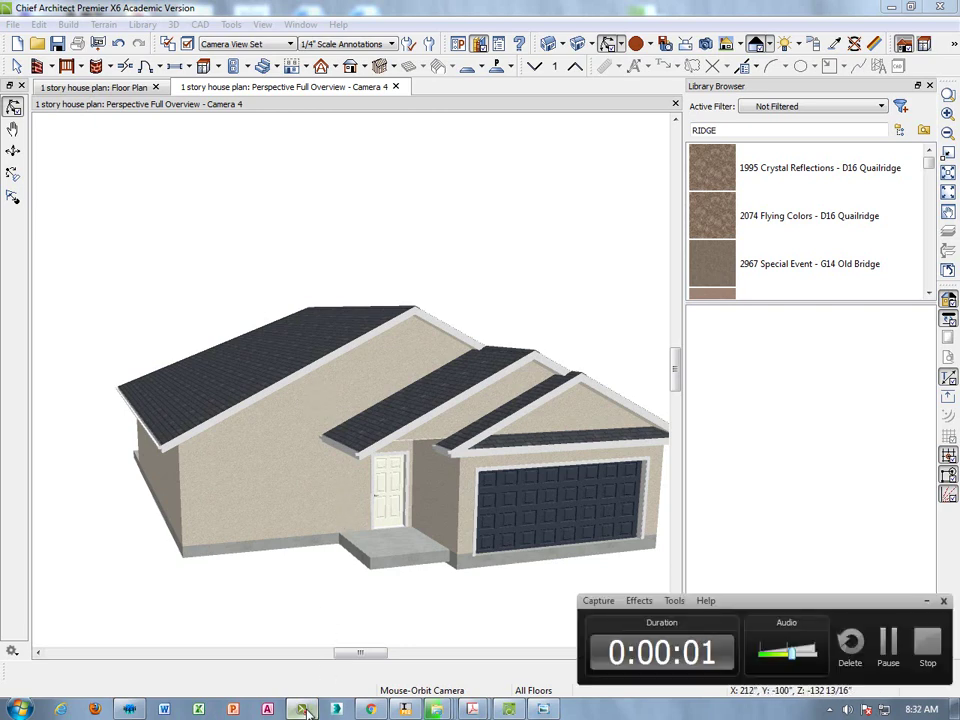
# Step: Review the house in the perspective overview, and examine the room layout in the floor plan
pyautogui.click(303, 709)
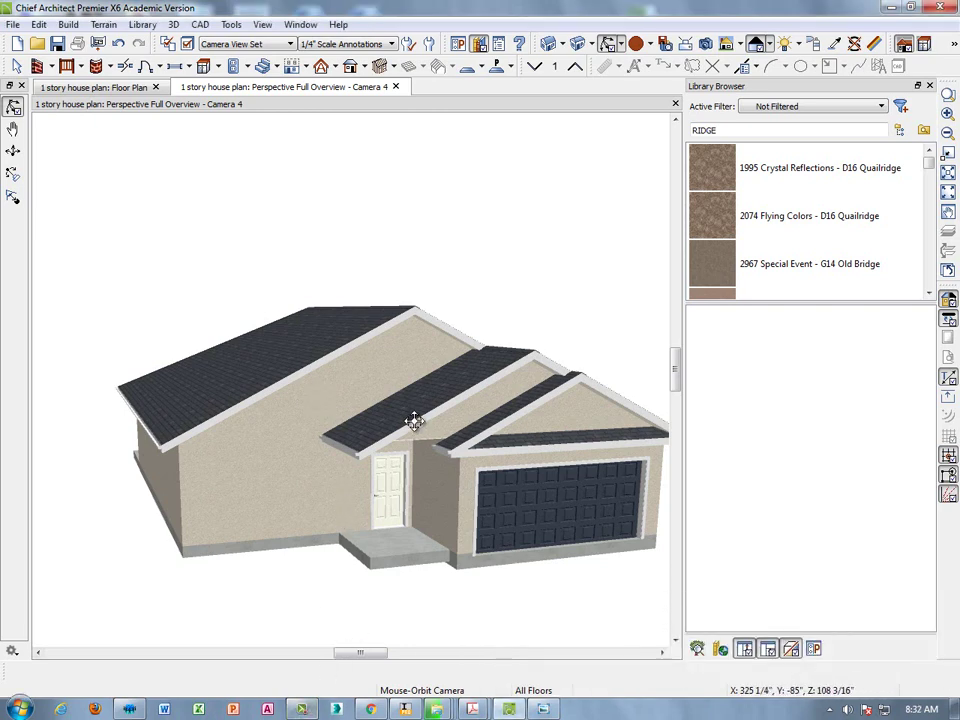
pyautogui.moveTo(363, 391); pyautogui.dragTo(396, 401)
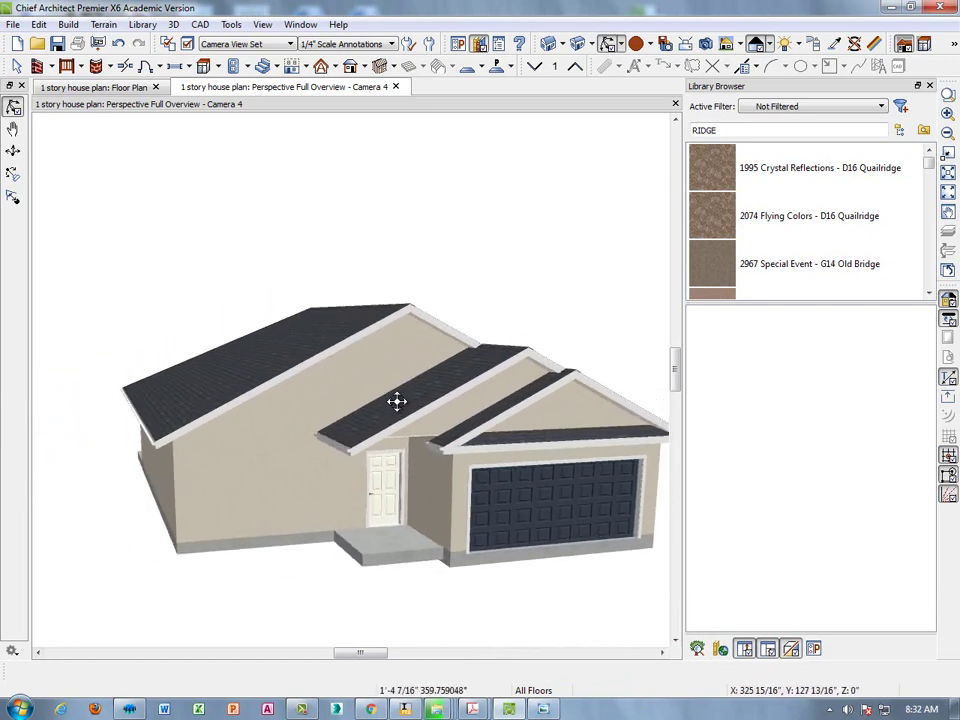
pyautogui.click(95, 88)
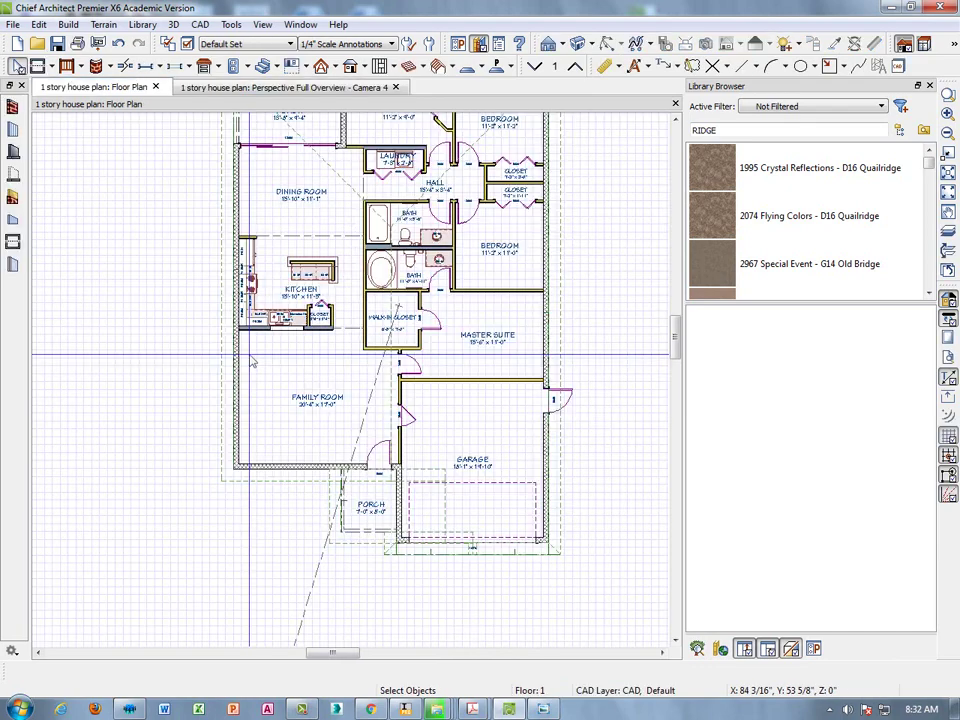
pyautogui.scroll(-2, 332, 398)
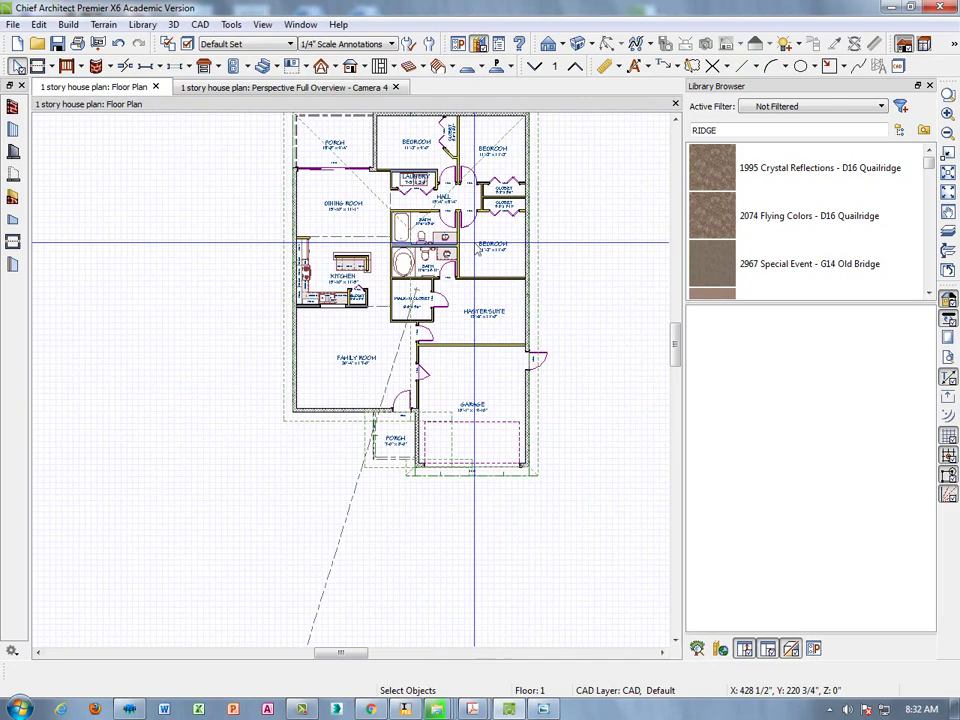
pyautogui.scroll(1, 427, 313)
pyautogui.scroll(3, 345, 195)
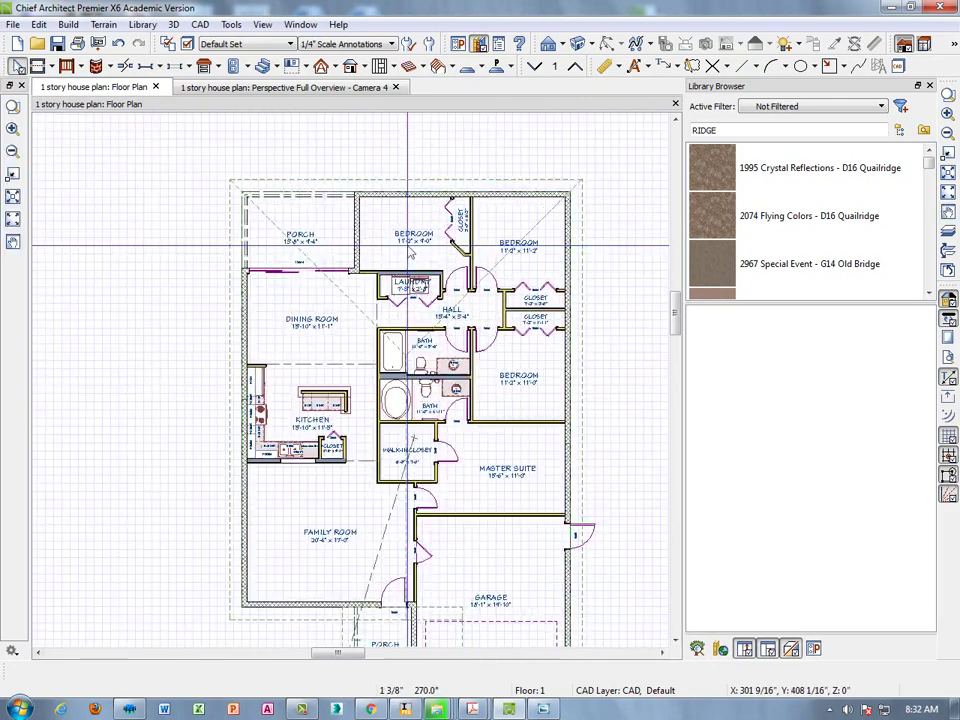
# Step: Switch to Windows Photo Viewer and examine the reference floor plan for window locations and sizes around the exterior walls
pyautogui.click(543, 709)
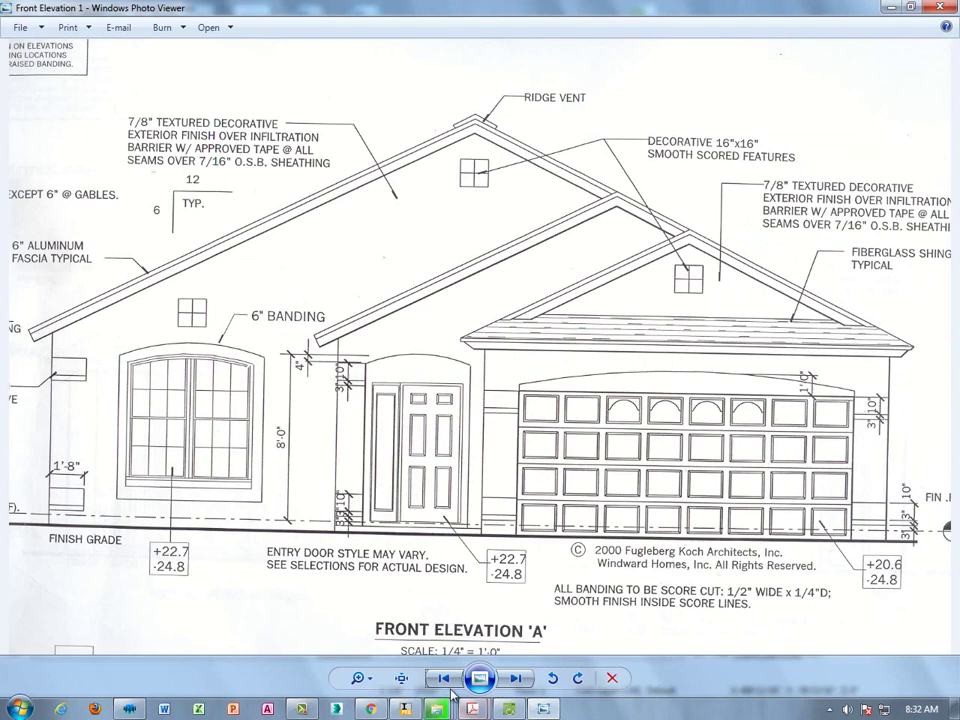
pyautogui.click(444, 679)
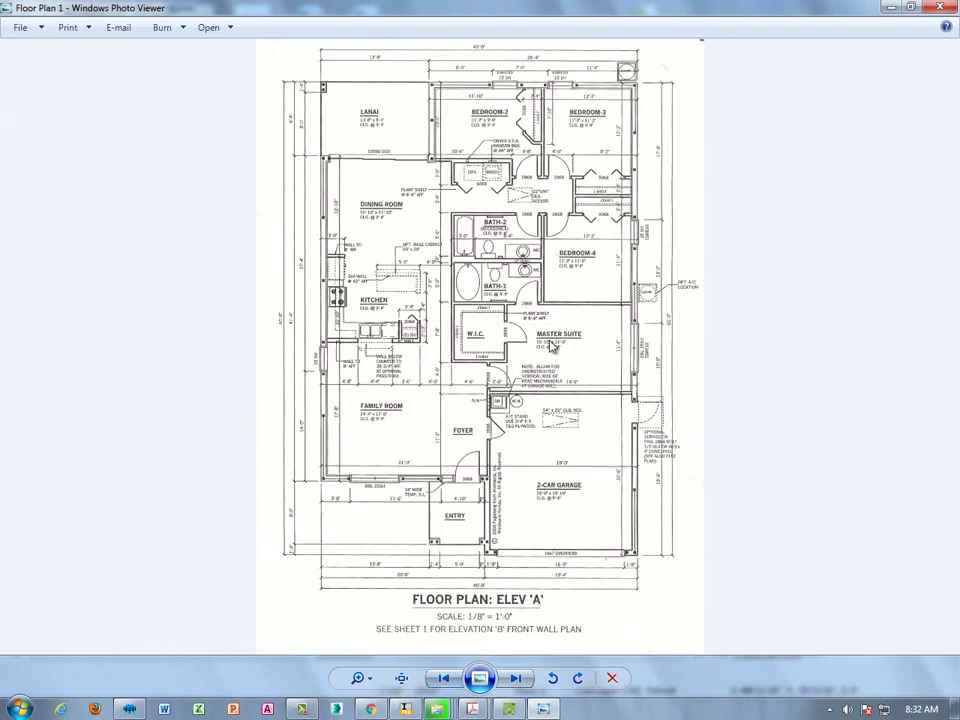
pyautogui.scroll(1, 551, 345)
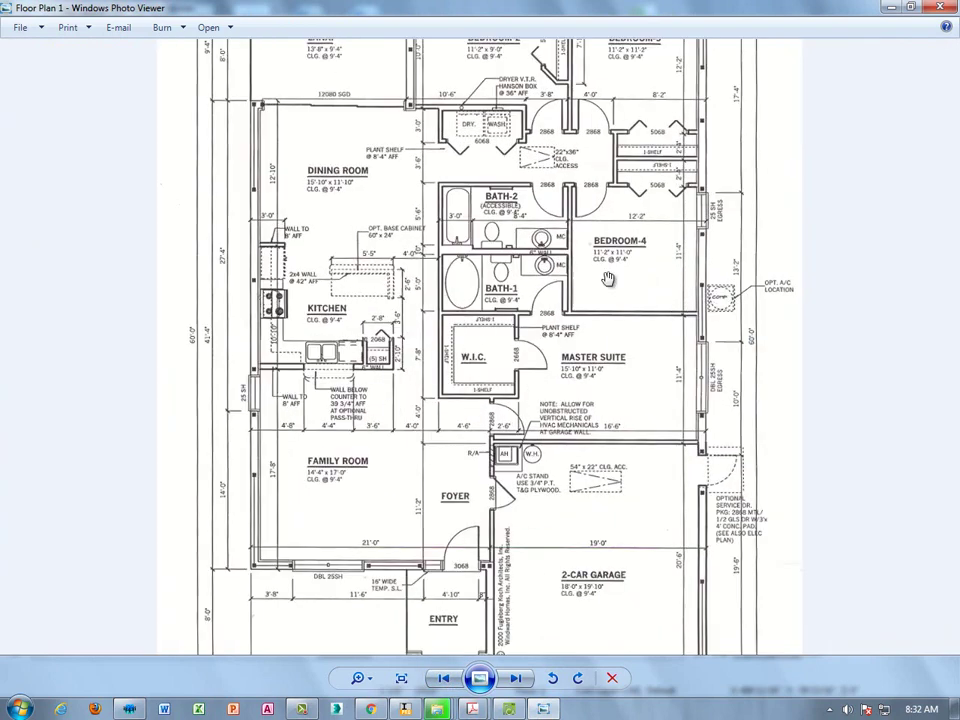
pyautogui.moveTo(395, 184); pyautogui.dragTo(377, 280)
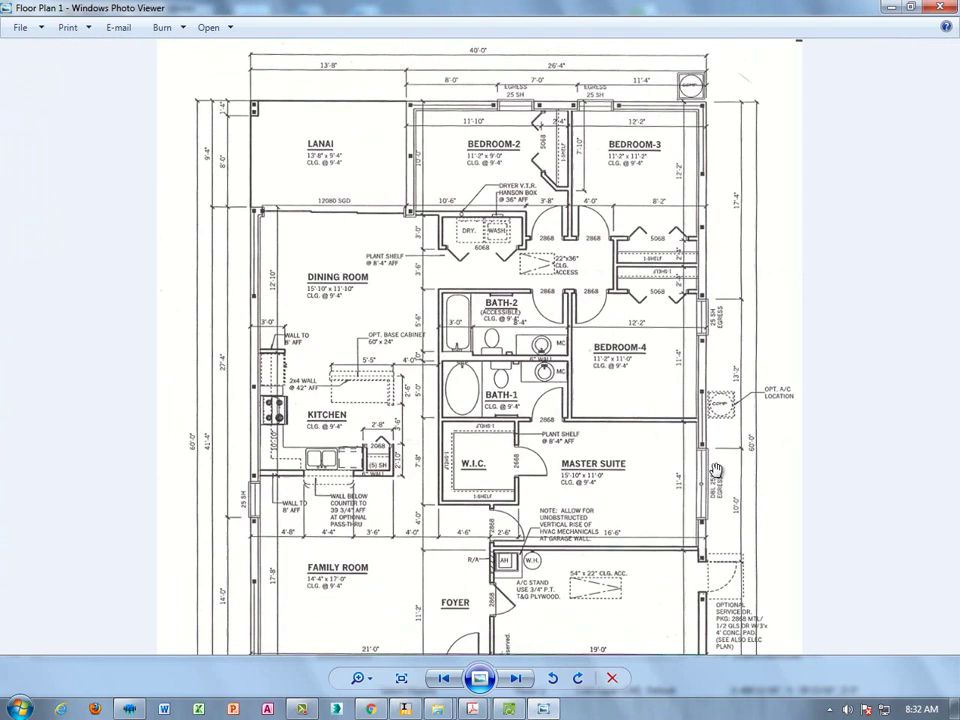
pyautogui.moveTo(676, 490); pyautogui.dragTo(678, 298)
pyautogui.scroll(-2, 258, 350)
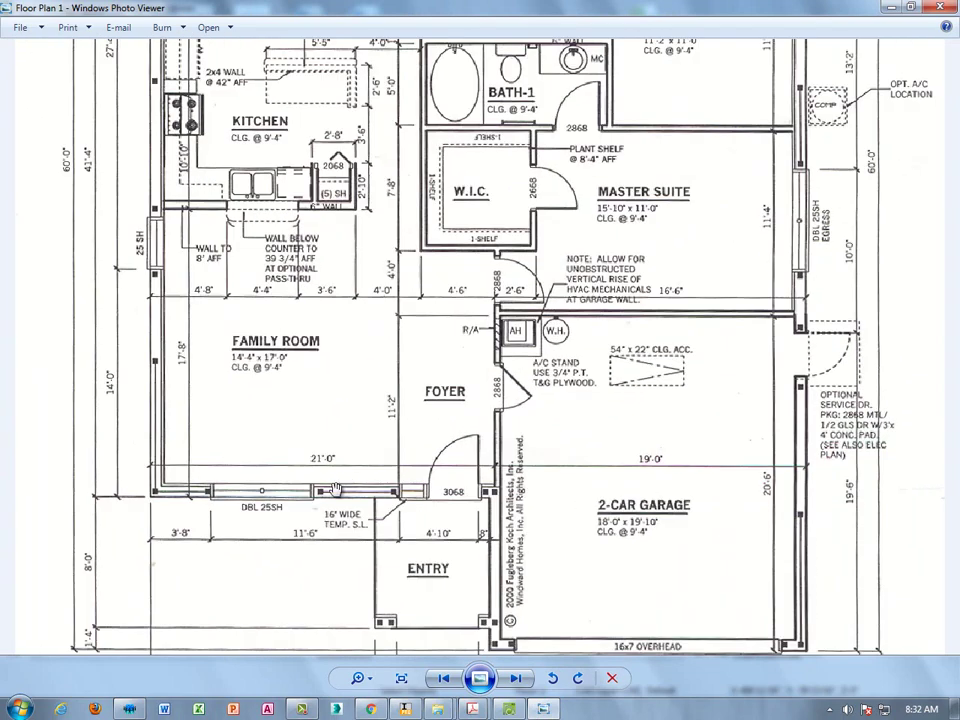
pyautogui.scroll(2, 232, 356)
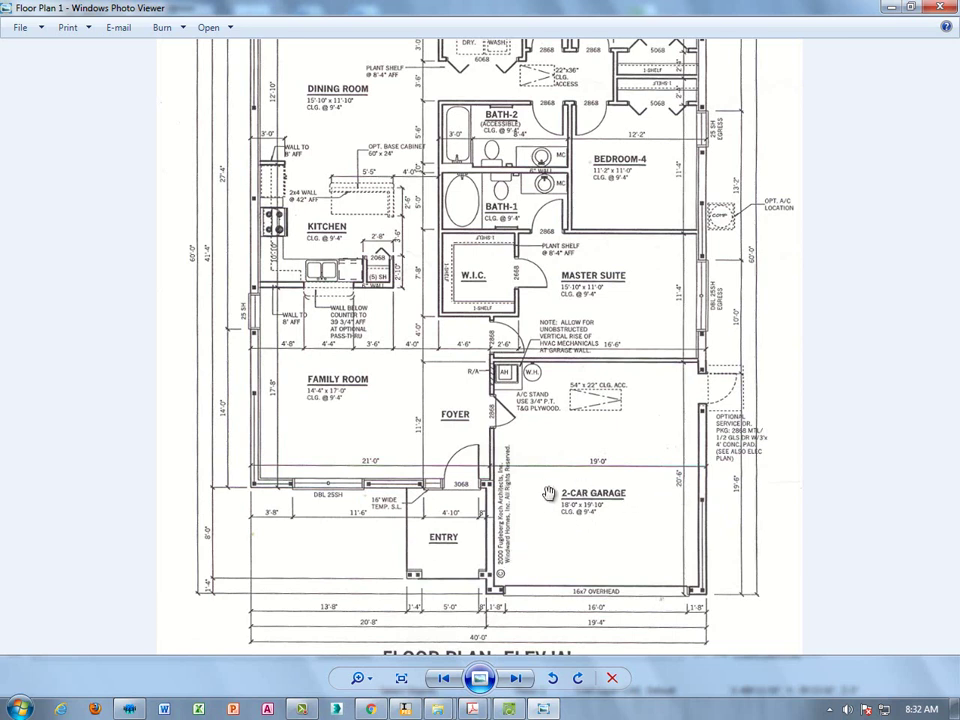
# Step: Switch back to Chief Architect and place a window in the family room's left exterior wall, just below the kitchen
pyautogui.click(543, 710)
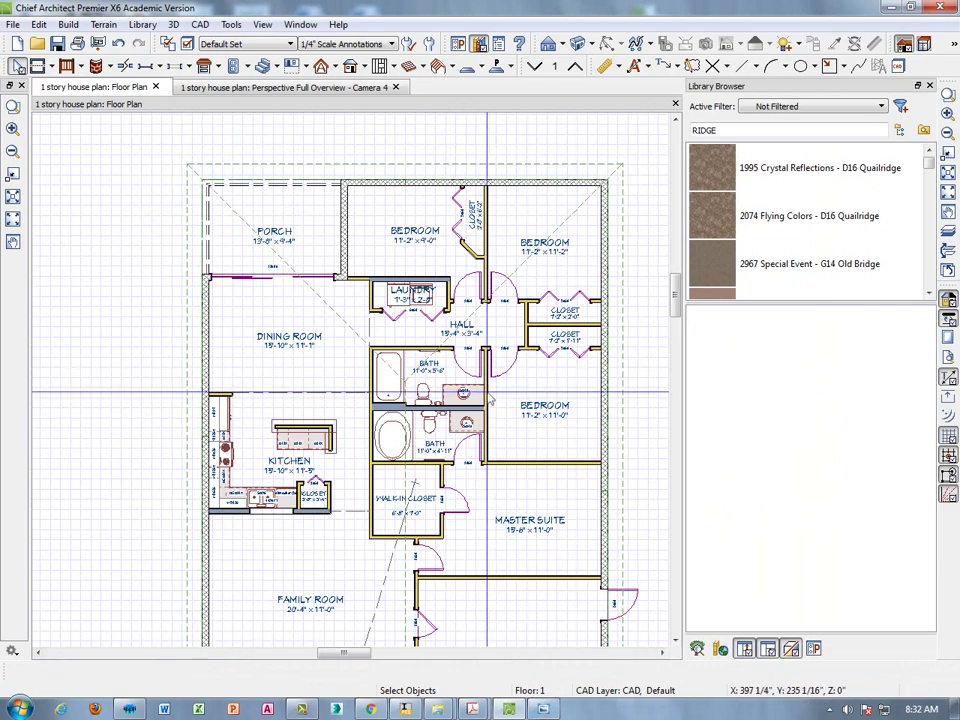
pyautogui.click(189, 66)
pyautogui.click(190, 77)
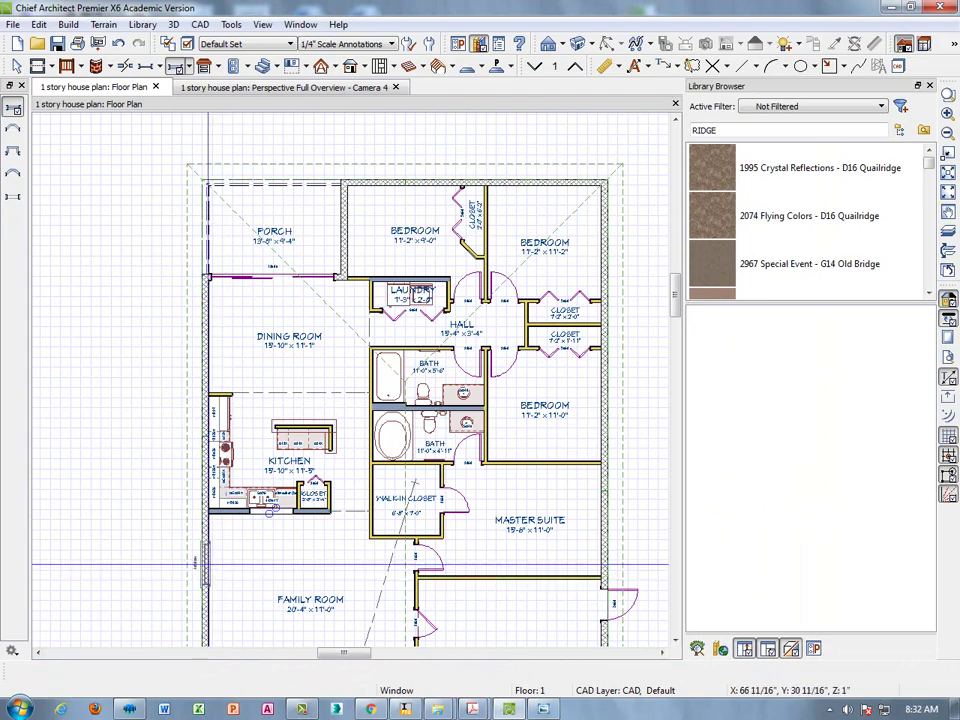
pyautogui.moveTo(230, 545); pyautogui.dragTo(230, 590)
pyautogui.scroll(5, 230, 590)
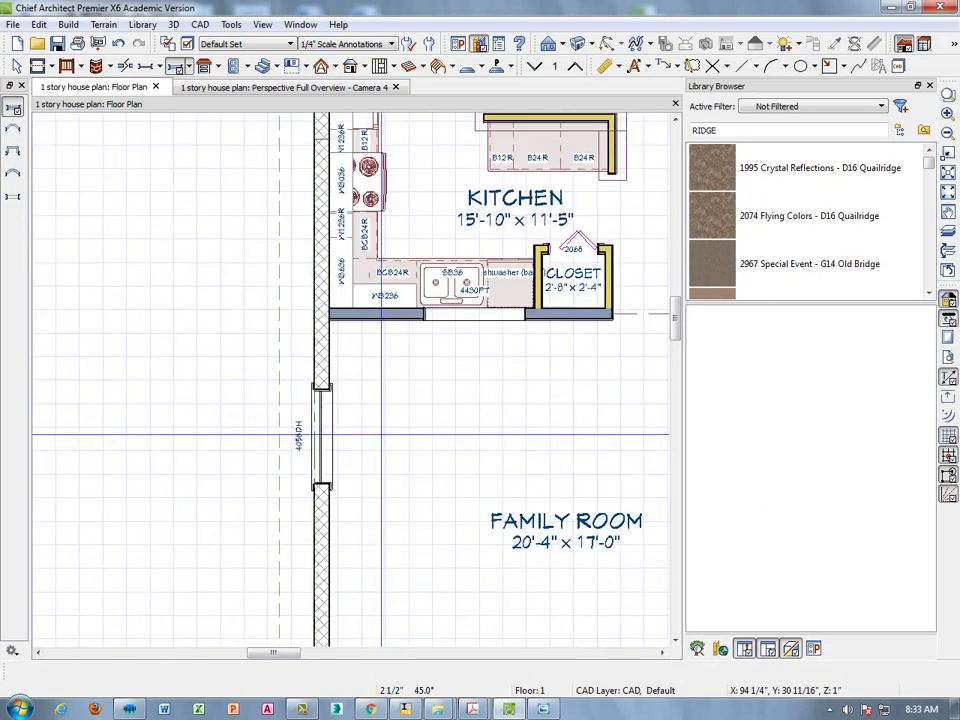
# Step: Switch to Windows Photo Viewer and examine the left elevation for the family room window's style, proportions and head height
pyautogui.click(543, 709)
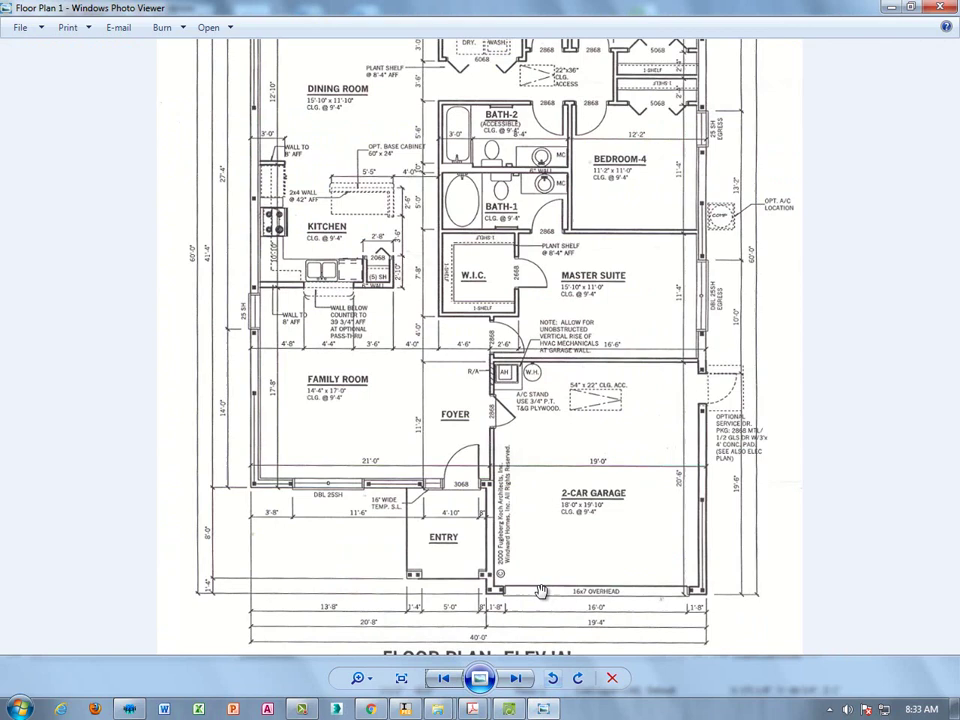
pyautogui.click(445, 679)
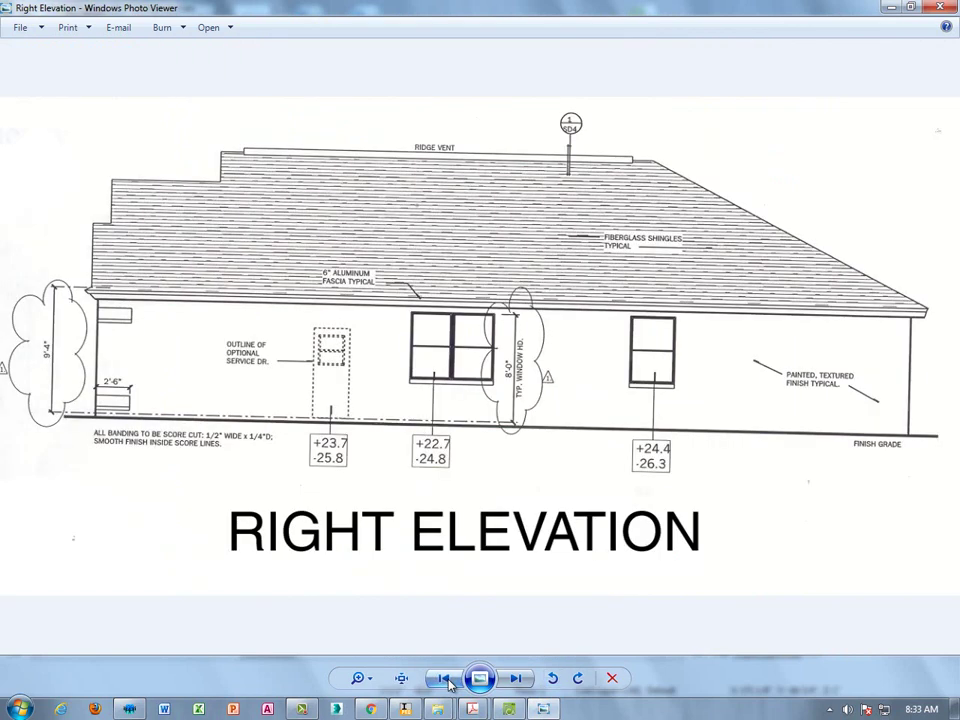
pyautogui.click(446, 680)
pyautogui.click(515, 682)
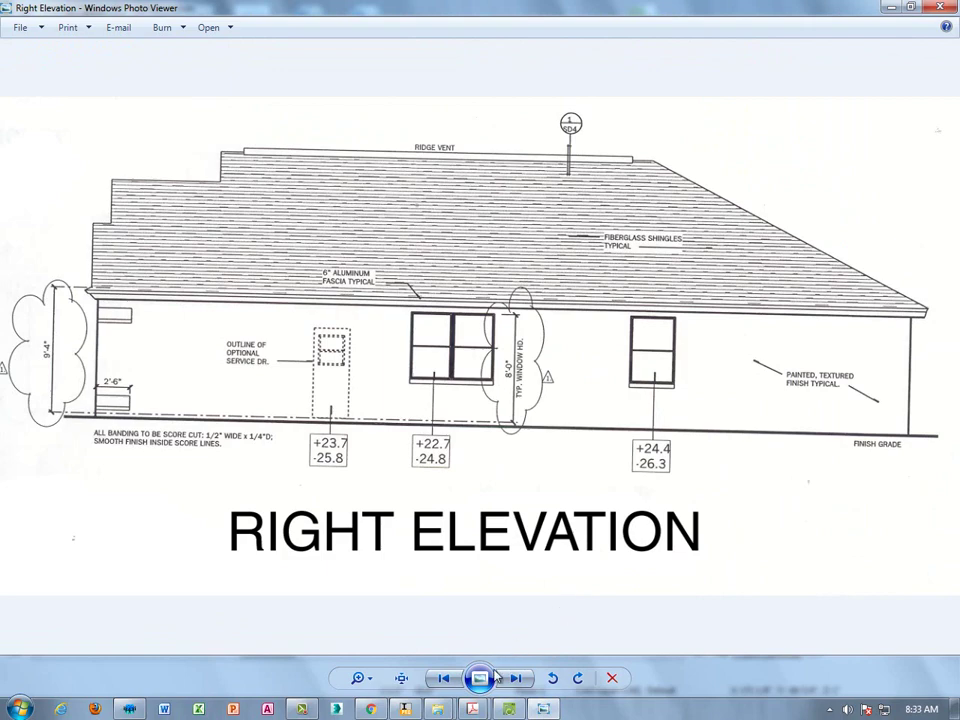
pyautogui.click(446, 679)
pyautogui.click(447, 680)
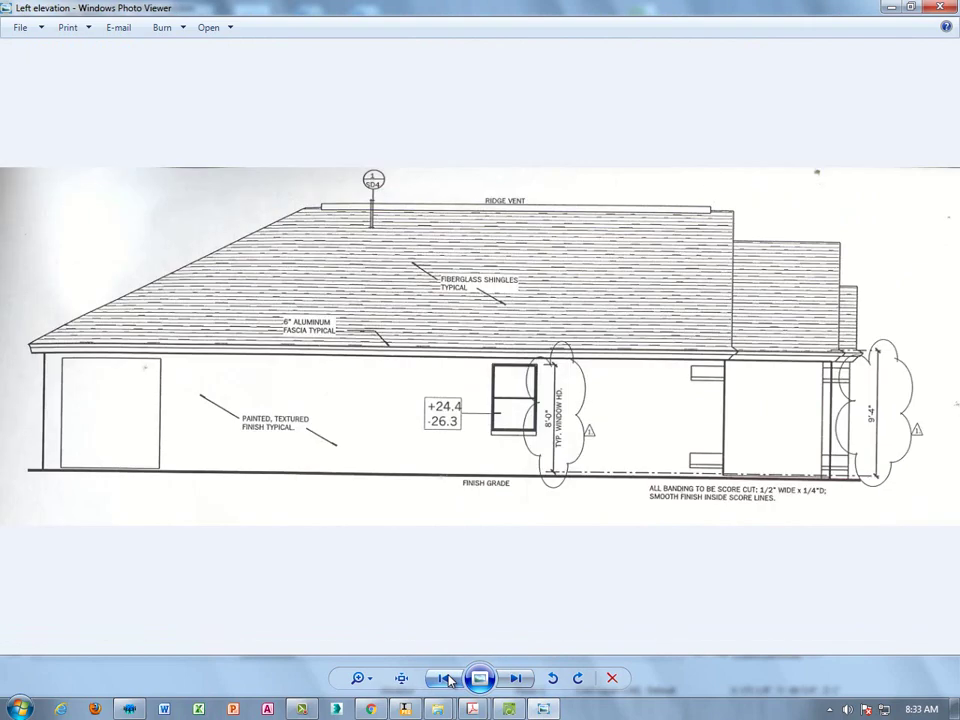
pyautogui.scroll(2, 380, 318)
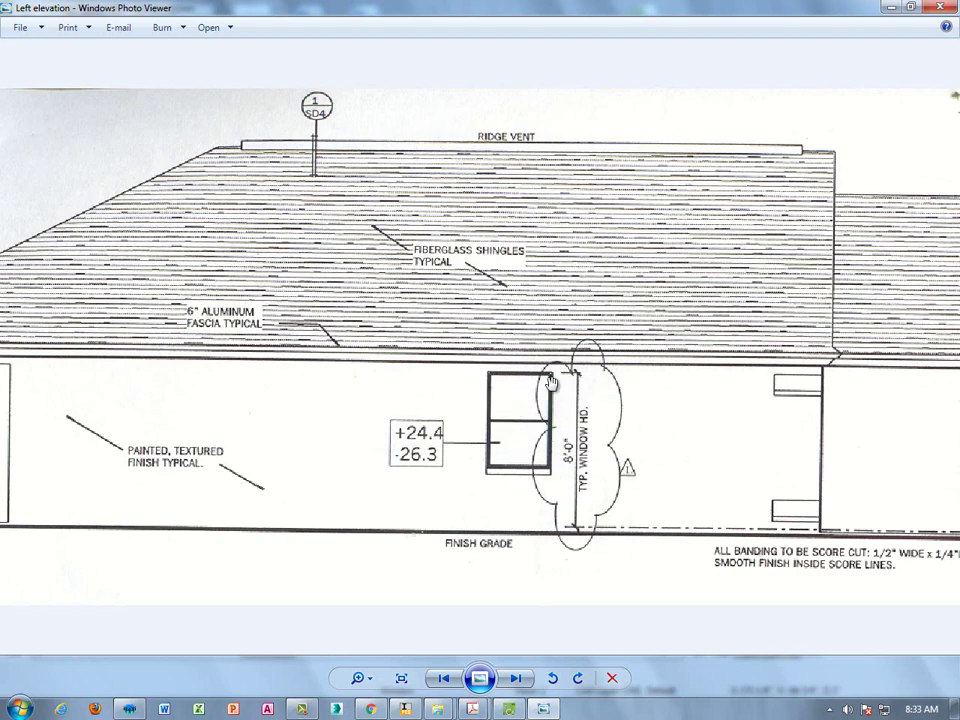
# Step: Switch back to Chief Architect and set the family room window to 36" wide and 60" high, checking against the left elevation drawing
pyautogui.click(543, 709)
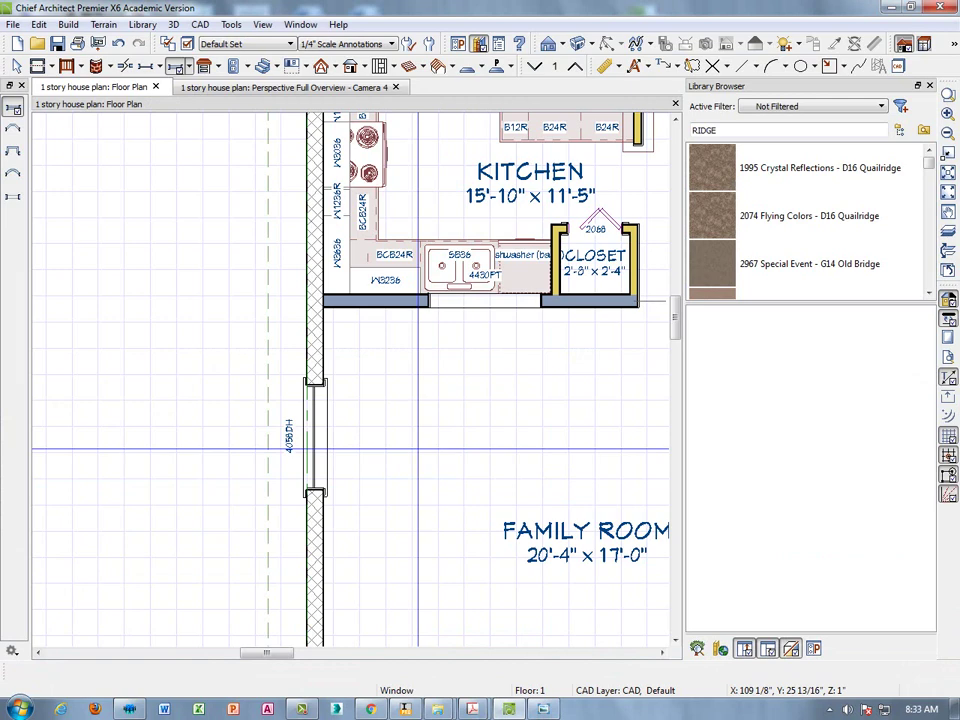
pyautogui.press('space')
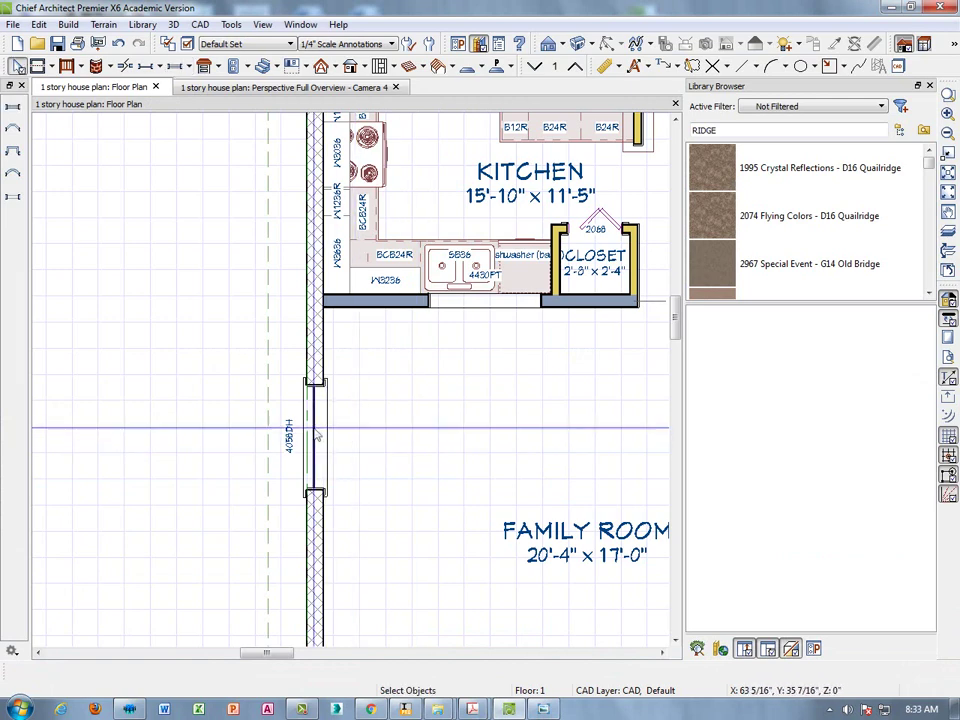
pyautogui.doubleClick(317, 435)
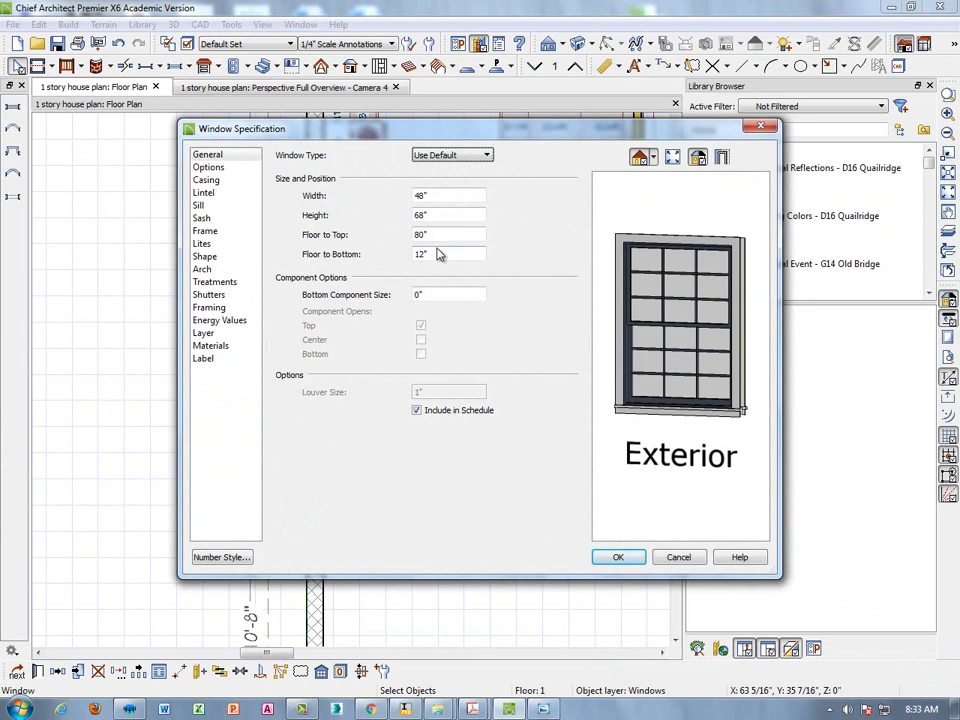
pyautogui.doubleClick(418, 196)
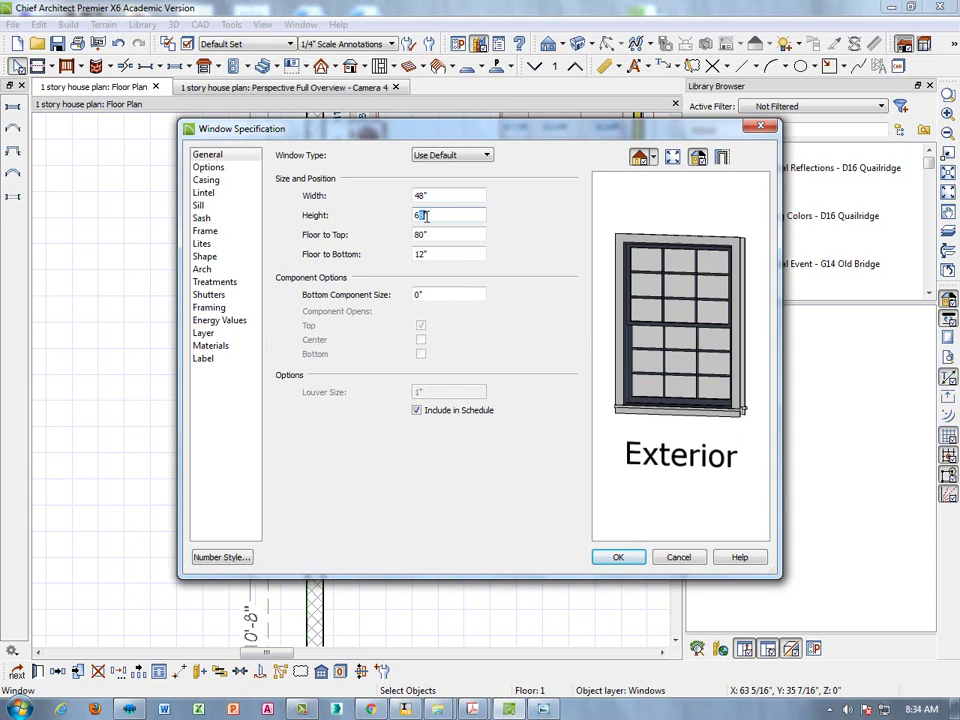
pyautogui.press('Tab')
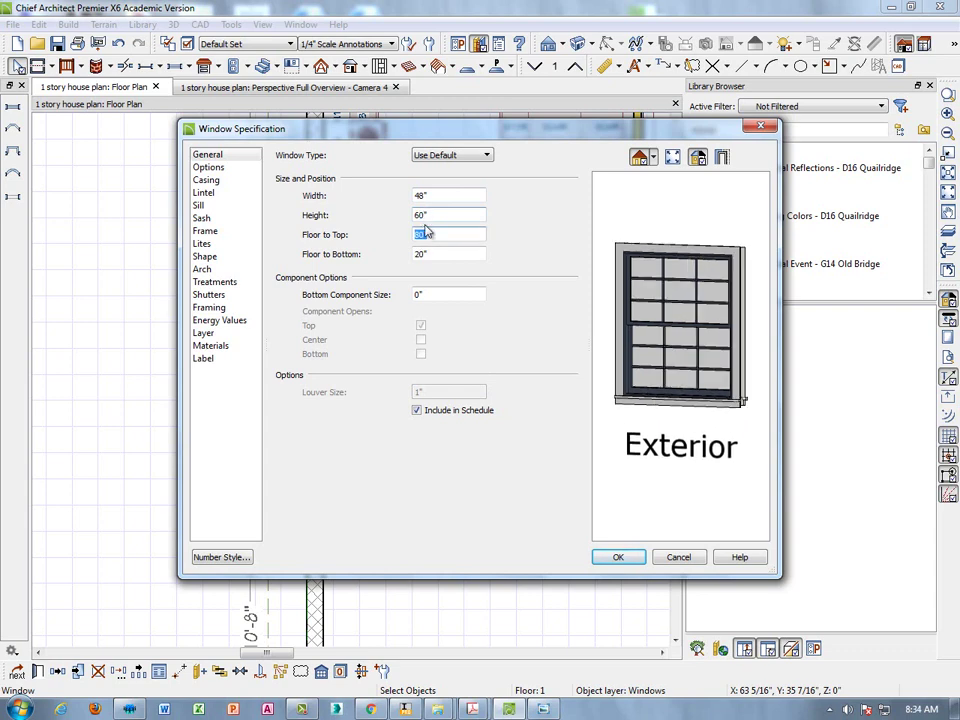
pyautogui.click(545, 710)
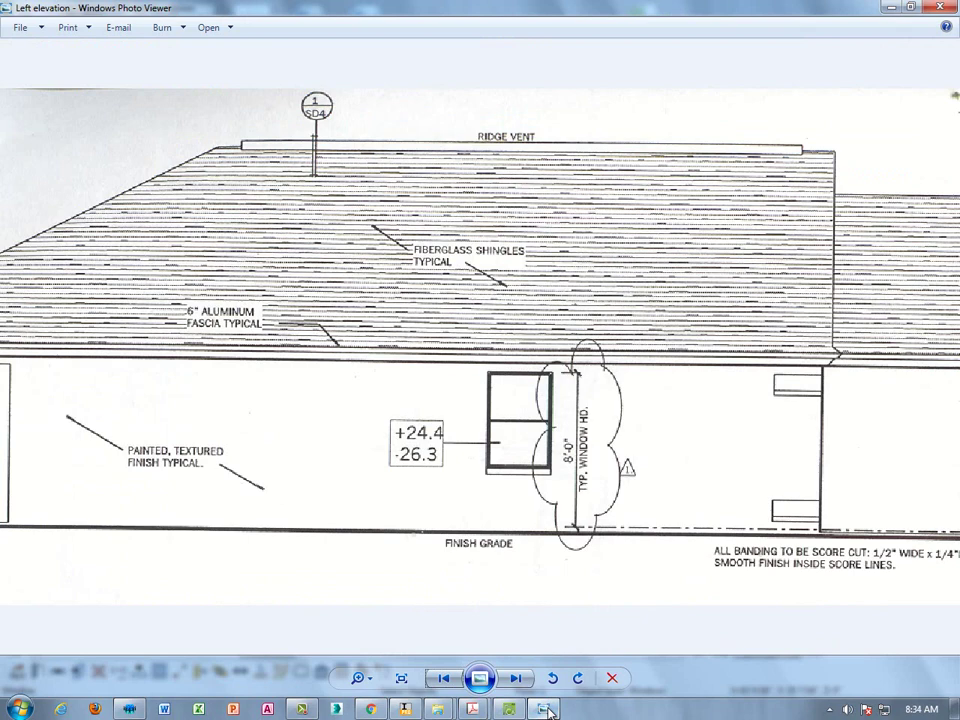
pyautogui.click(545, 710)
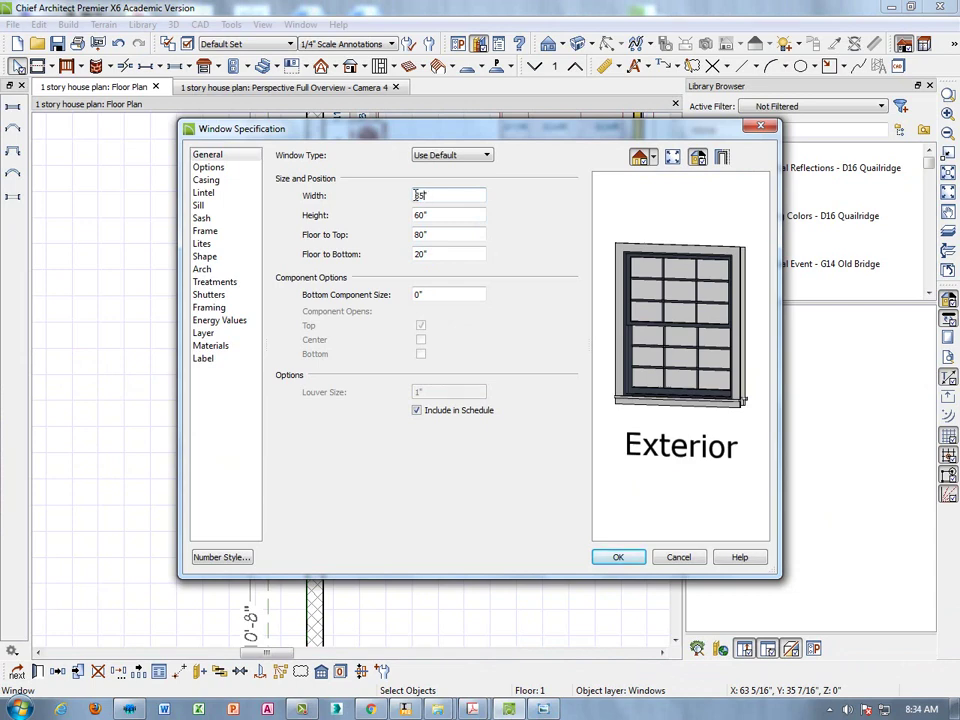
pyautogui.write('6')
pyautogui.press('Tab')
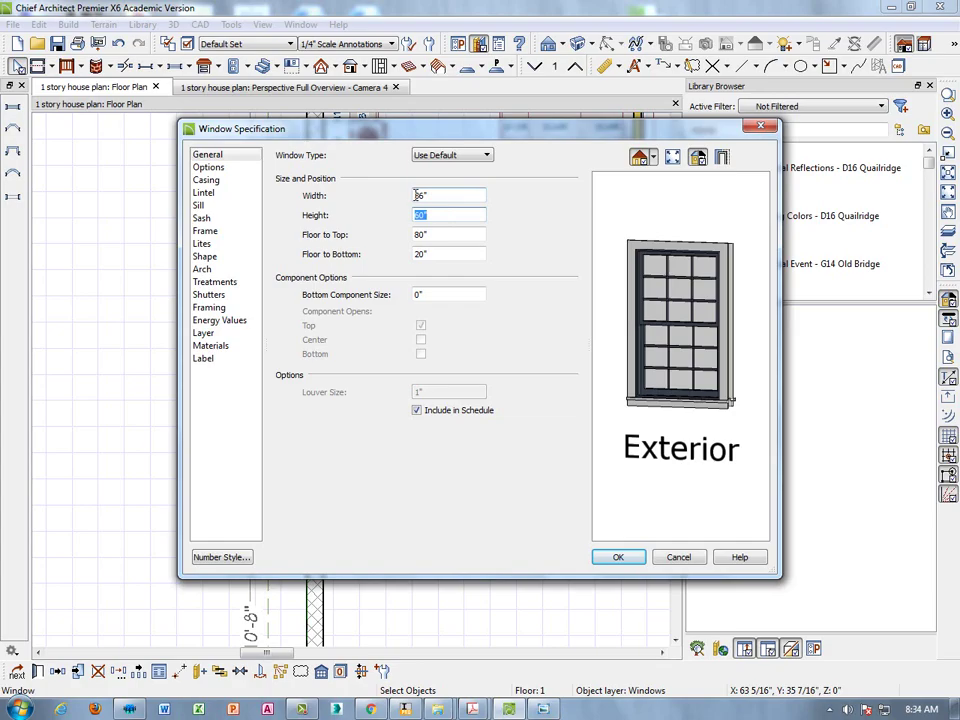
pyautogui.click(541, 710)
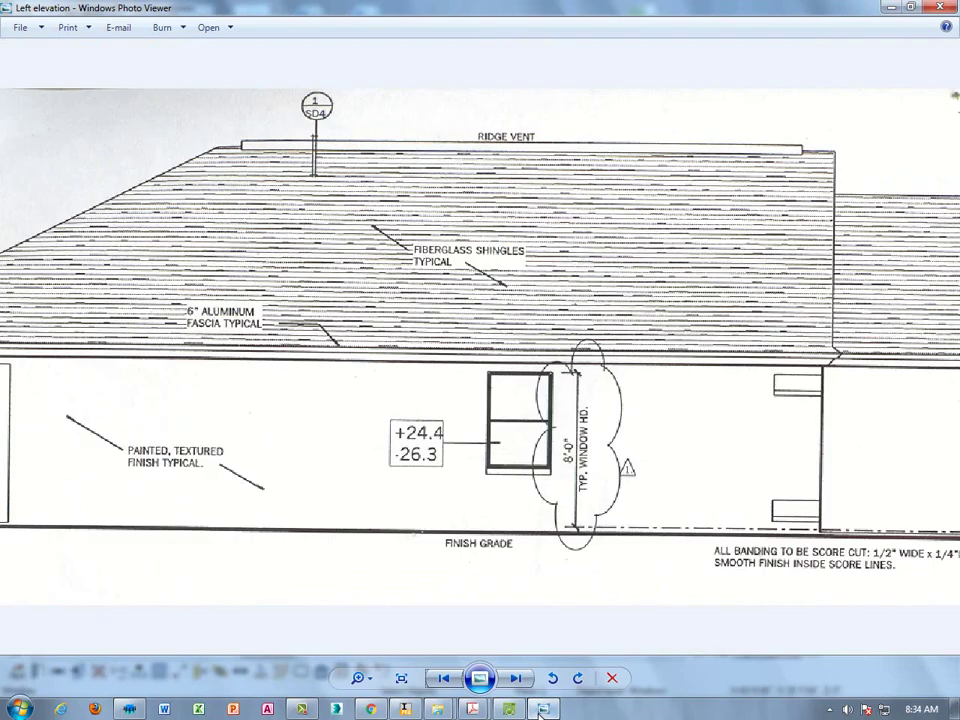
pyautogui.click(541, 710)
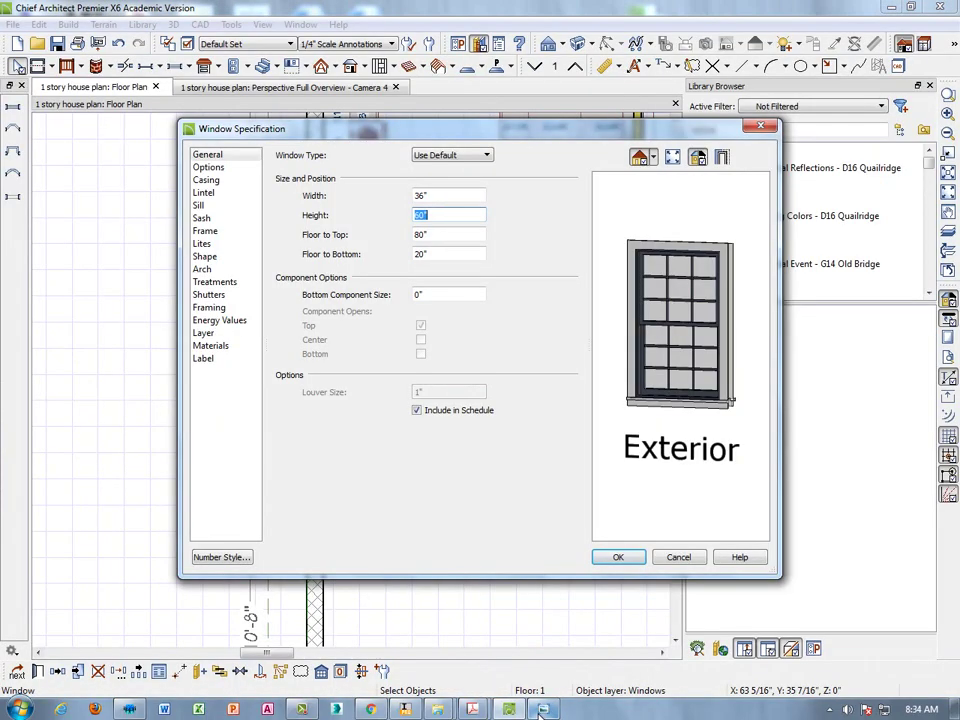
# Step: Set the family room window's lites to 1 across and 1 vertical, and apply the window specification
pyautogui.click(203, 245)
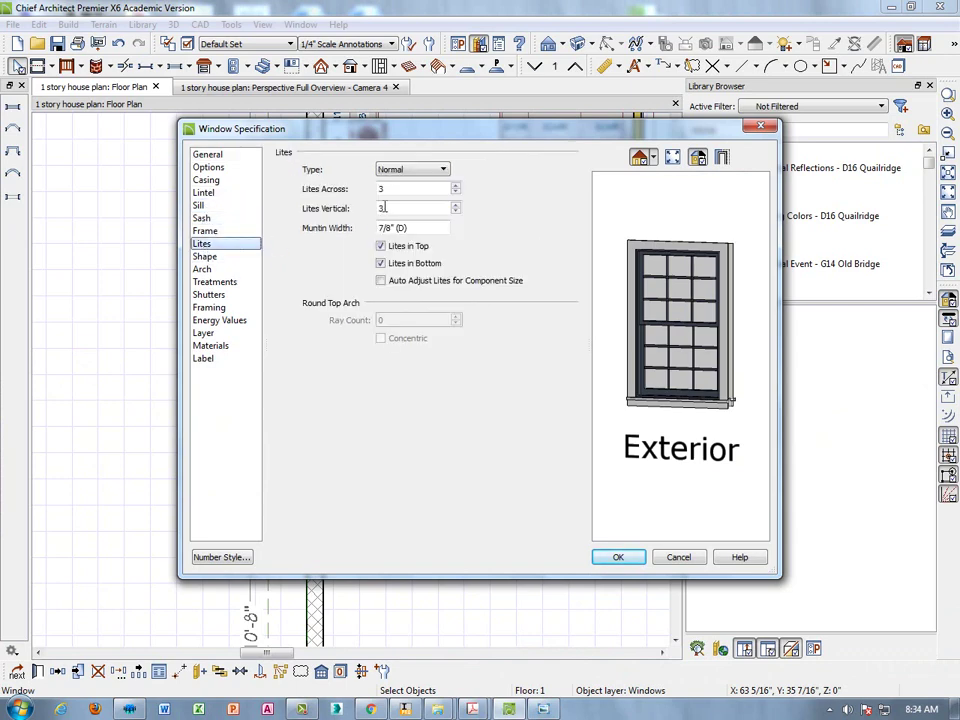
pyautogui.click(394, 188)
pyautogui.write('1')
pyautogui.press('Tab')
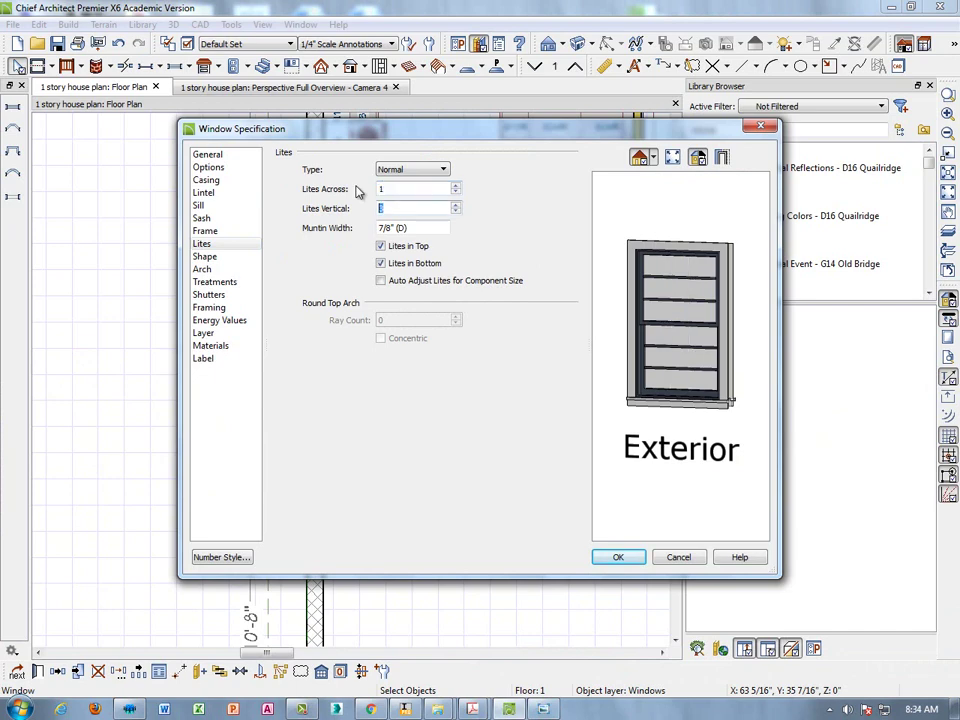
pyautogui.press('Tab')
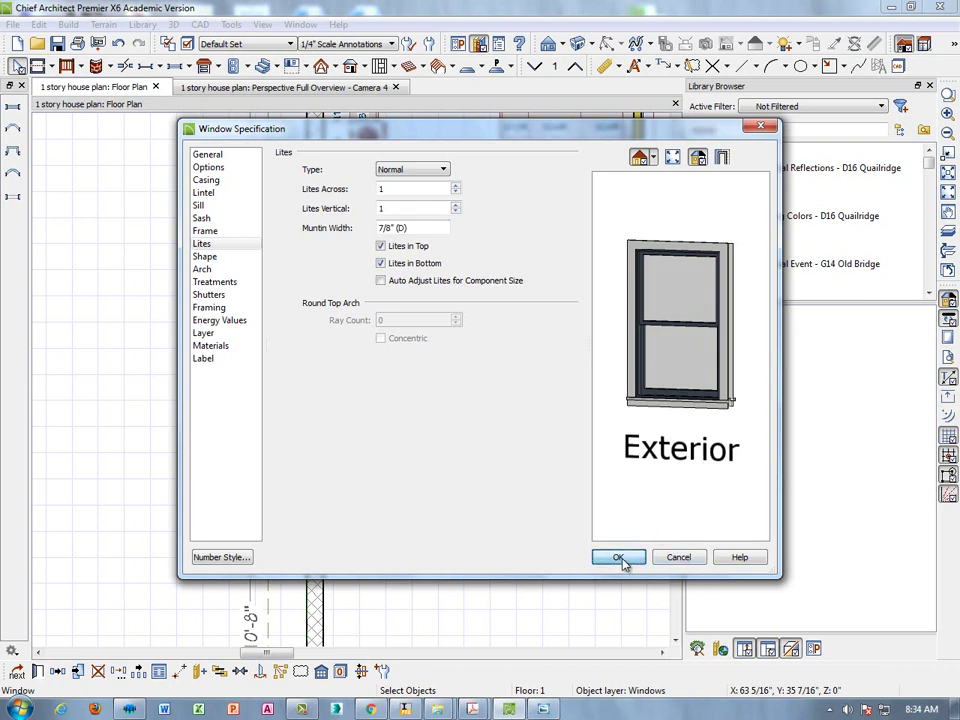
pyautogui.click(619, 558)
# Step: Switch to Windows Photo Viewer and bring up the Floor Plan 1 image to check the family room window's location dimension
pyautogui.scroll(5, 452, 377)
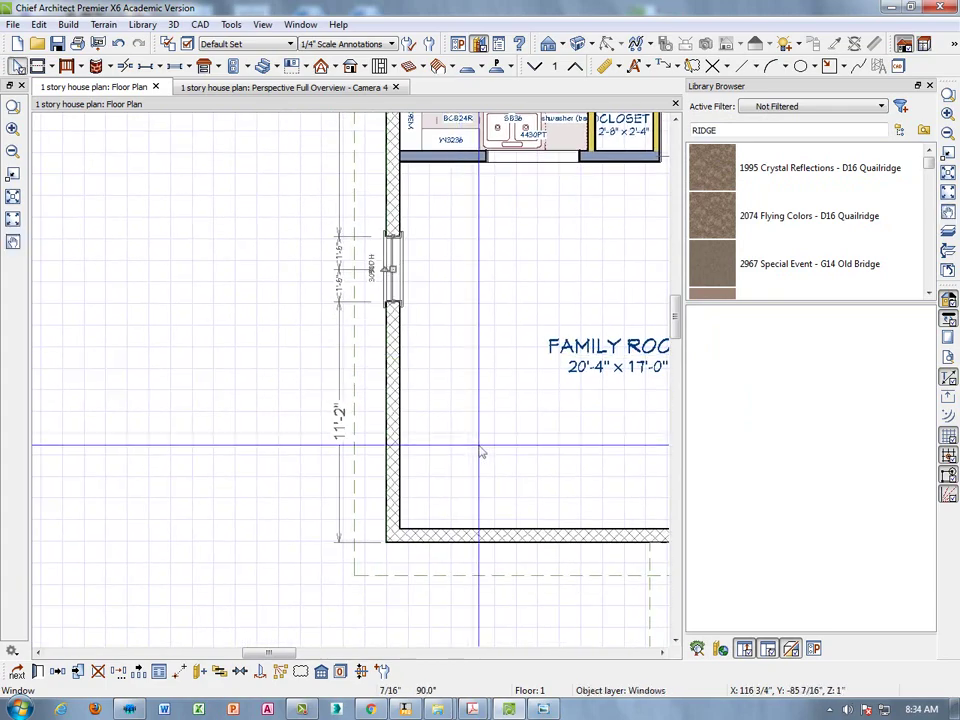
pyautogui.click(520, 707)
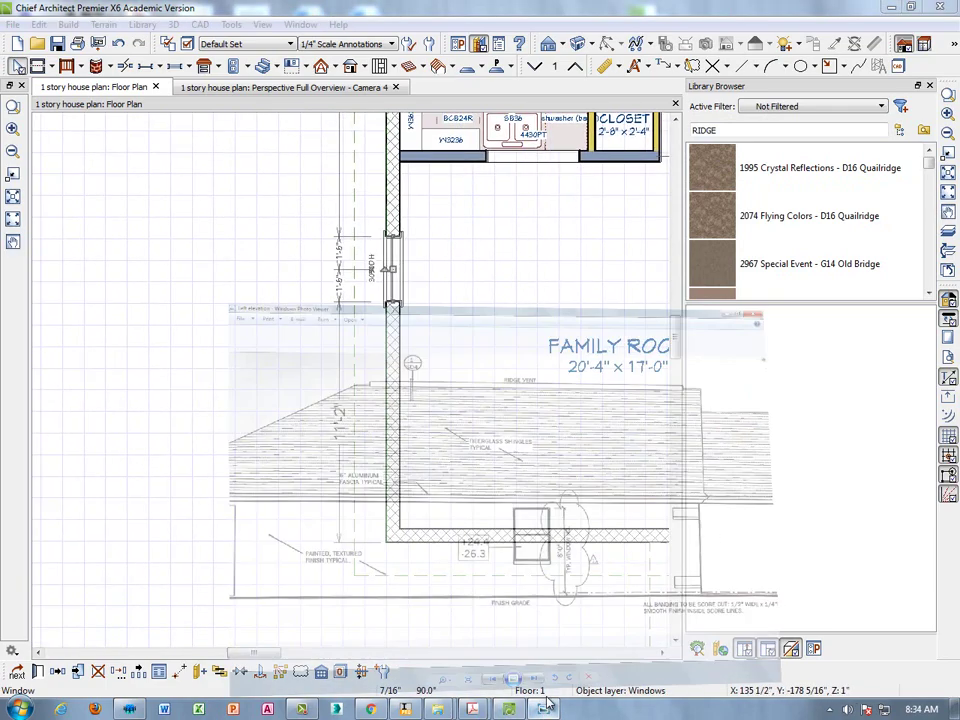
pyautogui.click(445, 679)
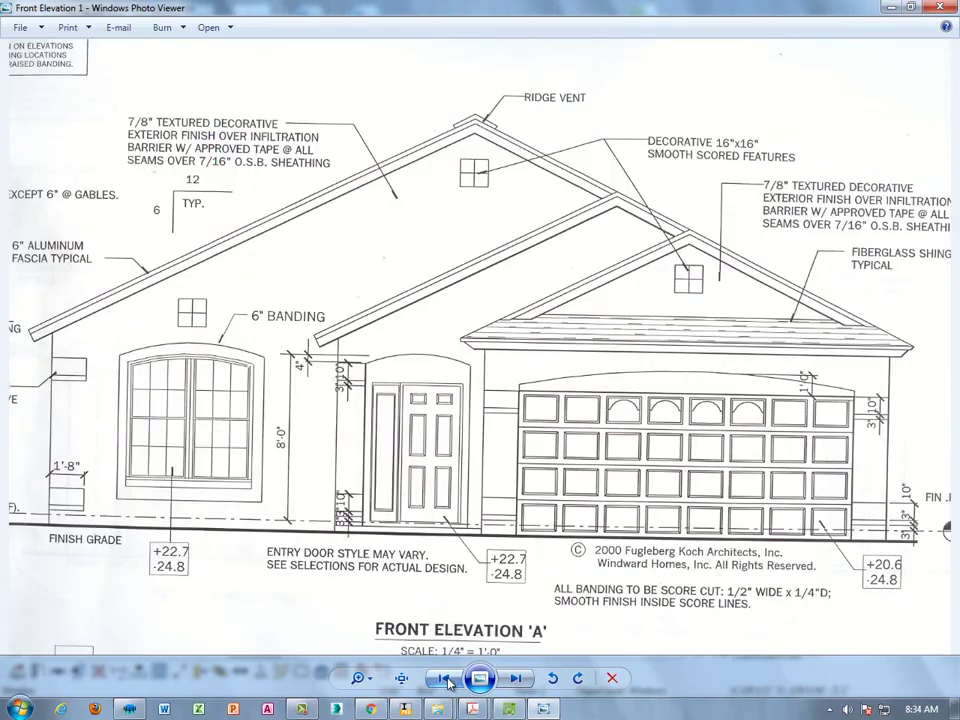
pyautogui.click(446, 680)
pyautogui.scroll(2, 291, 404)
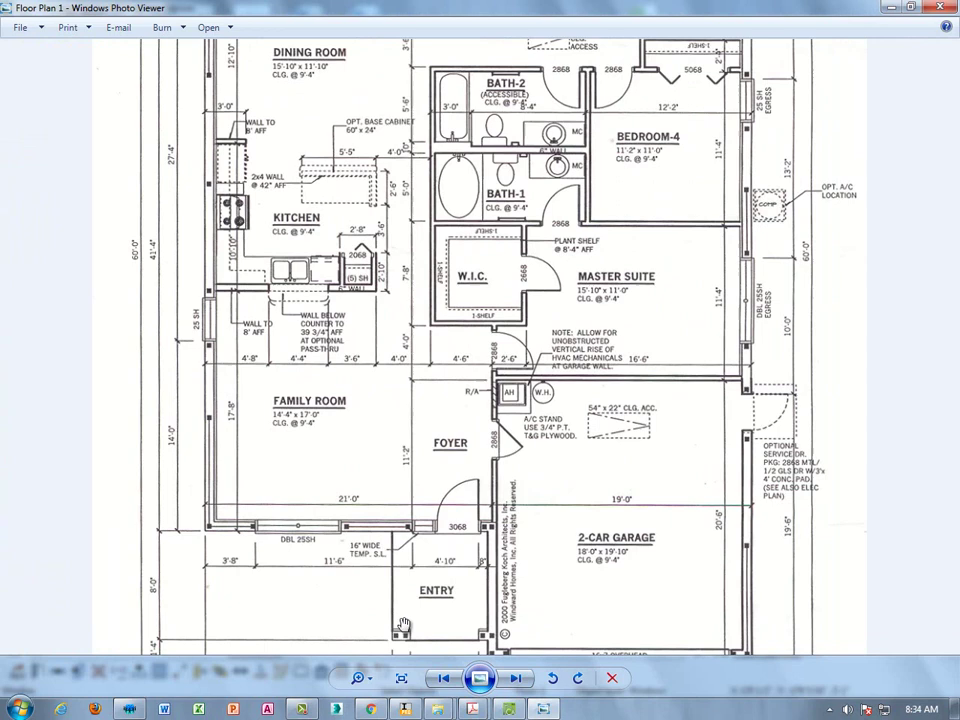
# Step: Switch back to Chief Architect and set the distance from the family room window to the front exterior corner to 14'
pyautogui.click(509, 709)
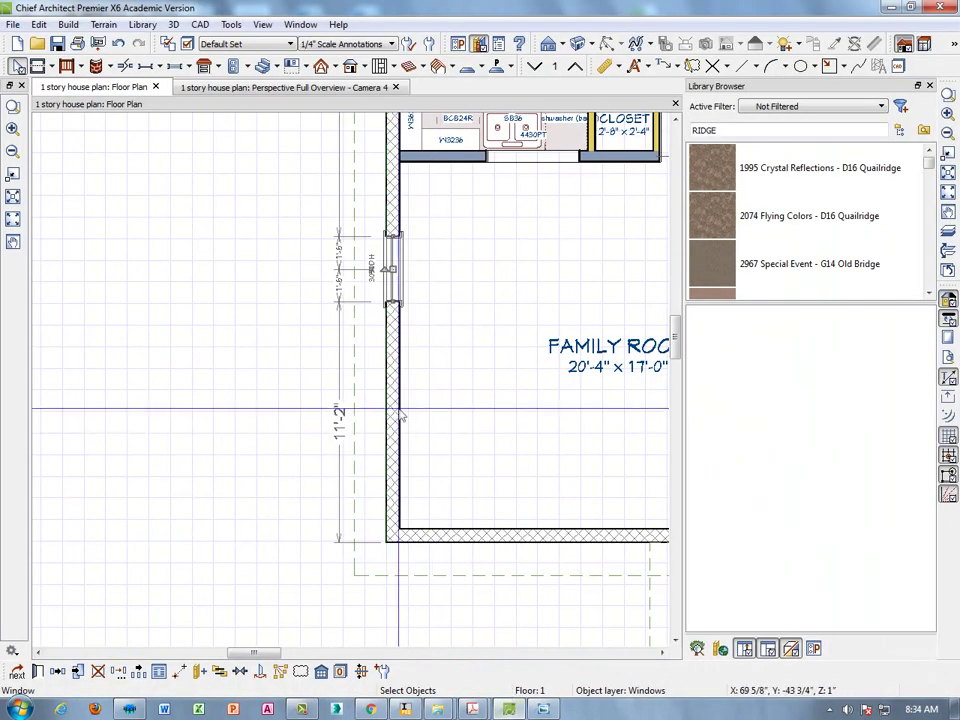
pyautogui.click(341, 418)
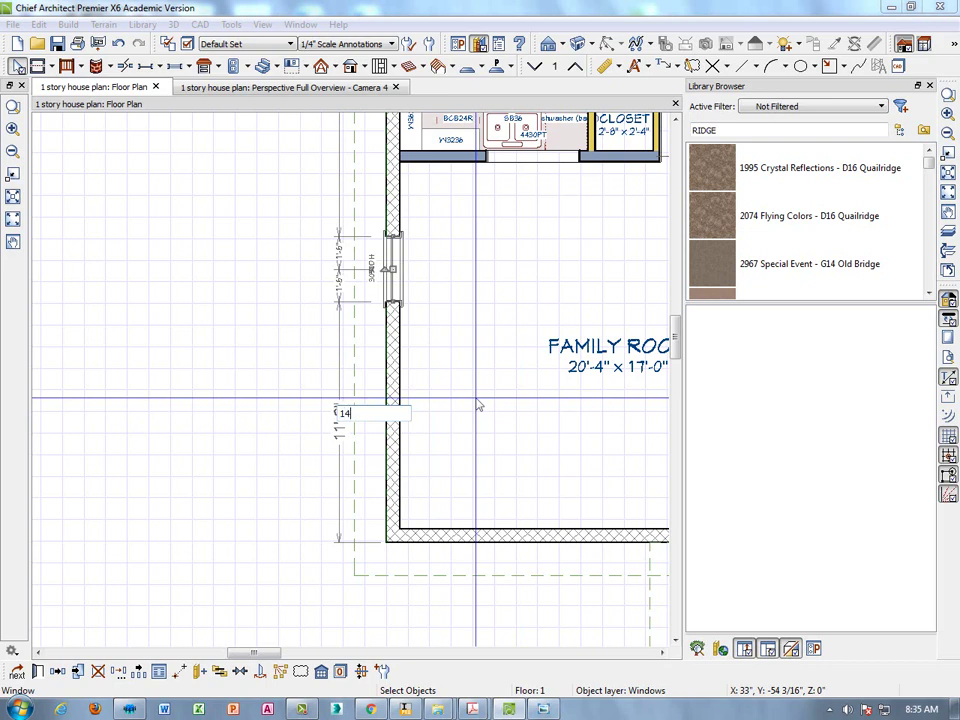
pyautogui.press('Return')
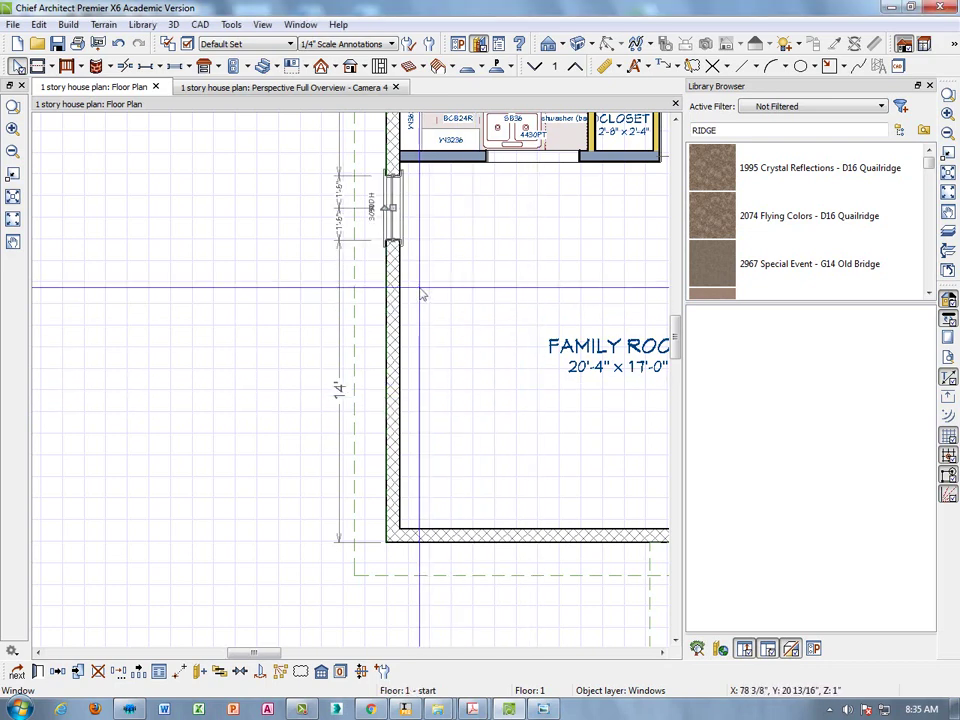
# Step: Compare the family room window's position near the kitchen wall with the reference floor plan in Windows Photo Viewer
pyautogui.scroll(5, 423, 294)
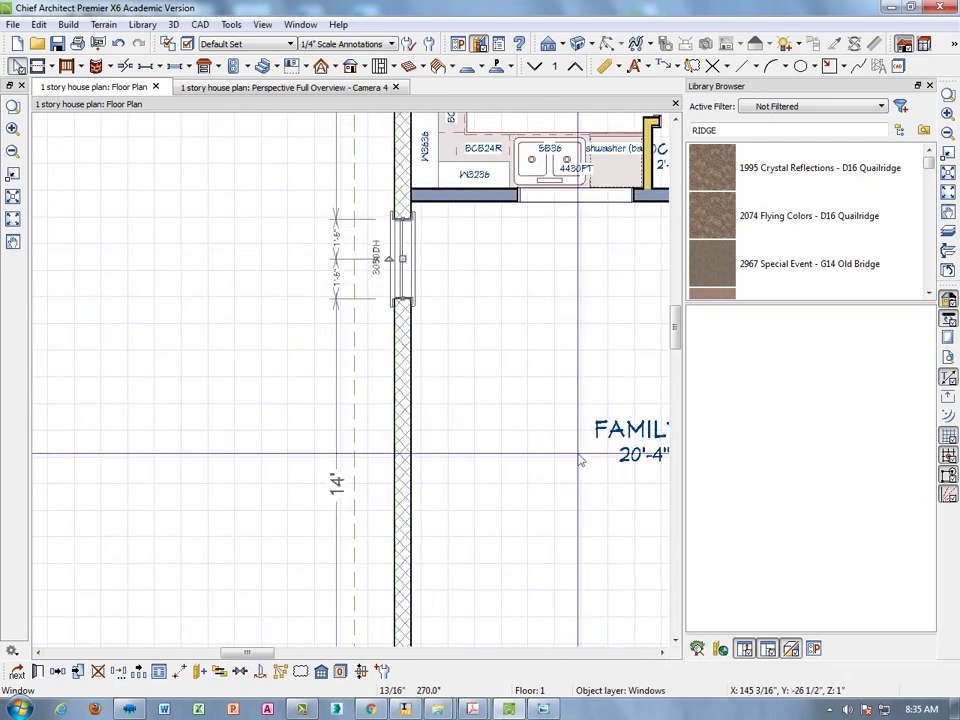
pyautogui.click(541, 709)
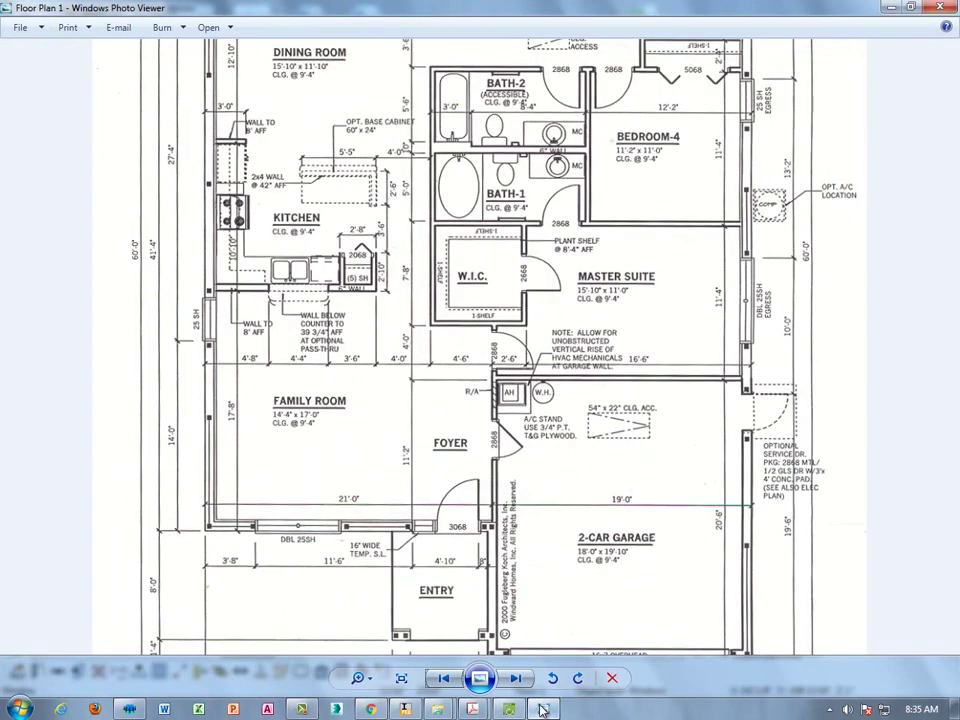
pyautogui.click(541, 709)
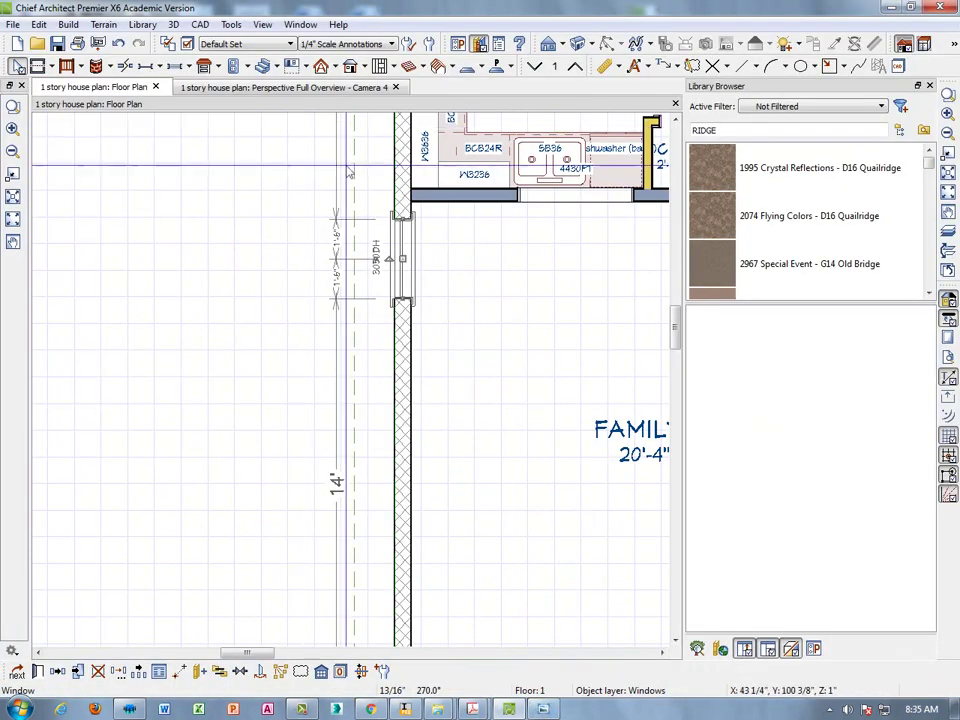
pyautogui.scroll(2, 402, 195)
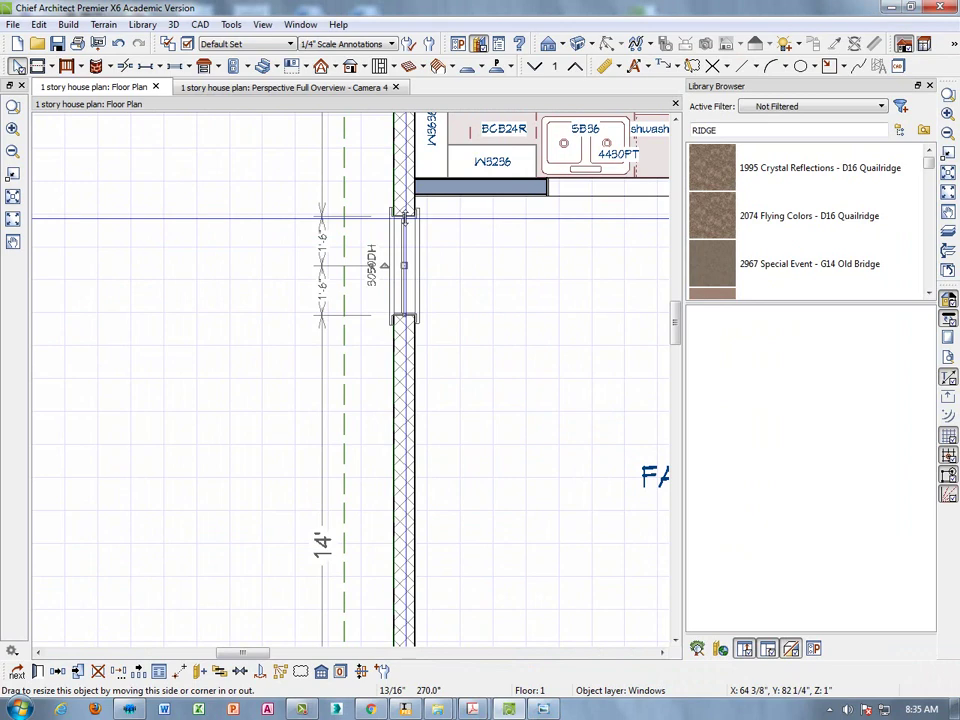
pyautogui.scroll(-1, 410, 212)
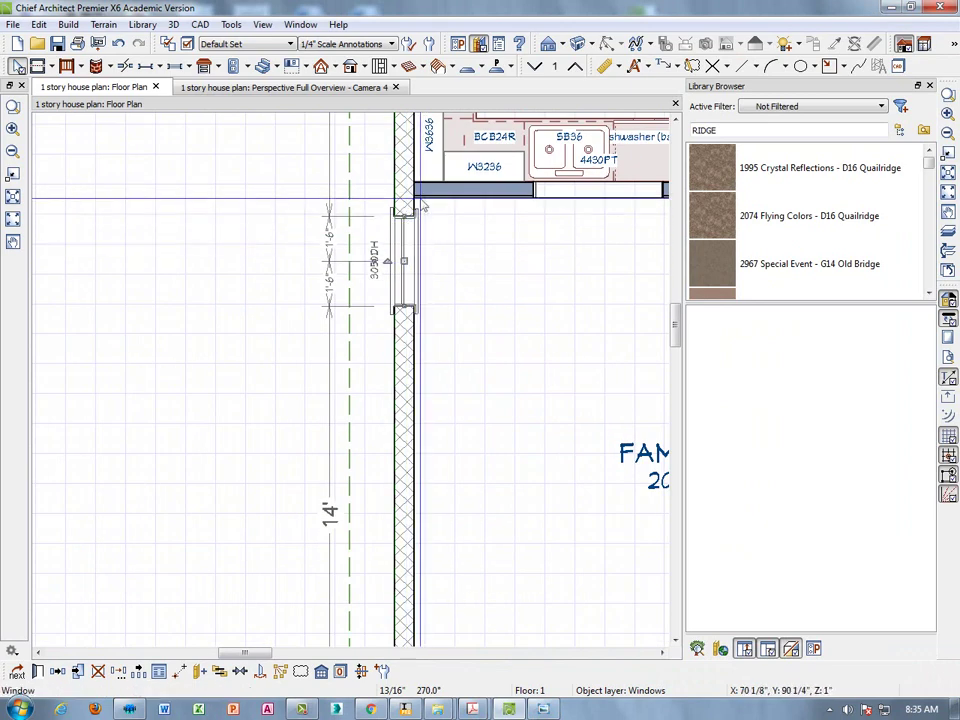
# Step: Switch to Windows Photo Viewer and examine the rear of the floor plan for the Bedroom-2 and Bedroom-3 windows
pyautogui.click(543, 709)
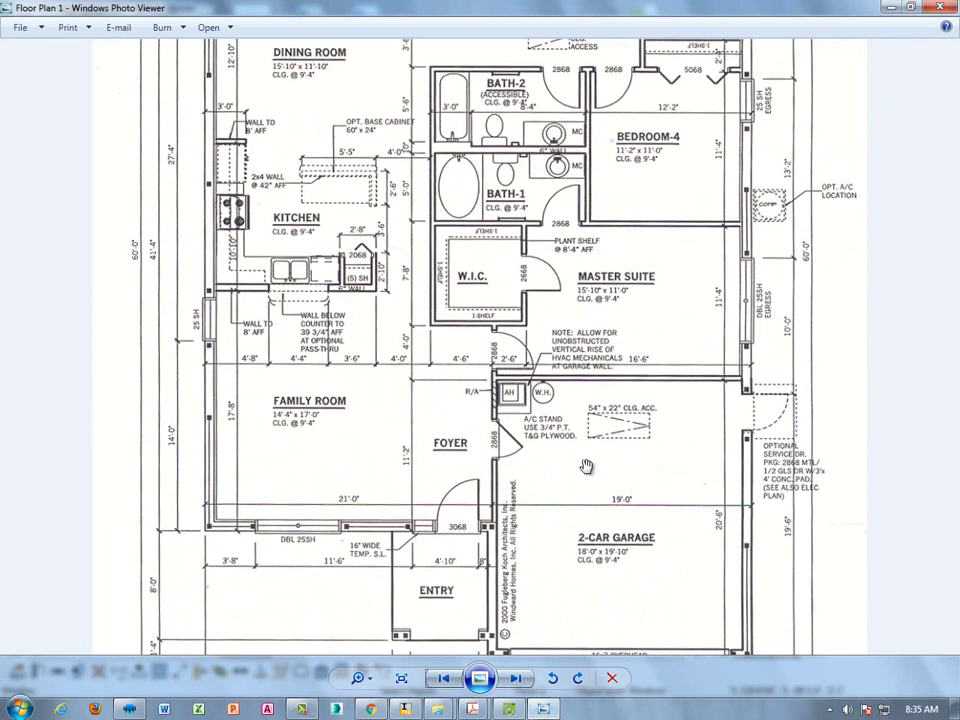
pyautogui.moveTo(377, 112); pyautogui.dragTo(359, 390)
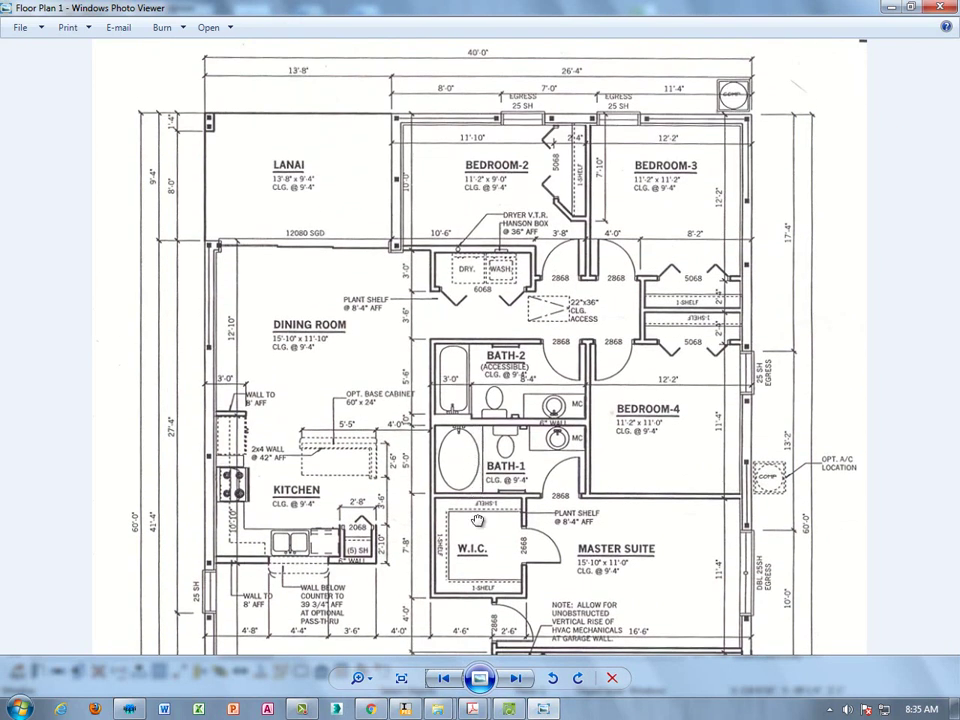
pyautogui.scroll(3, 617, 82)
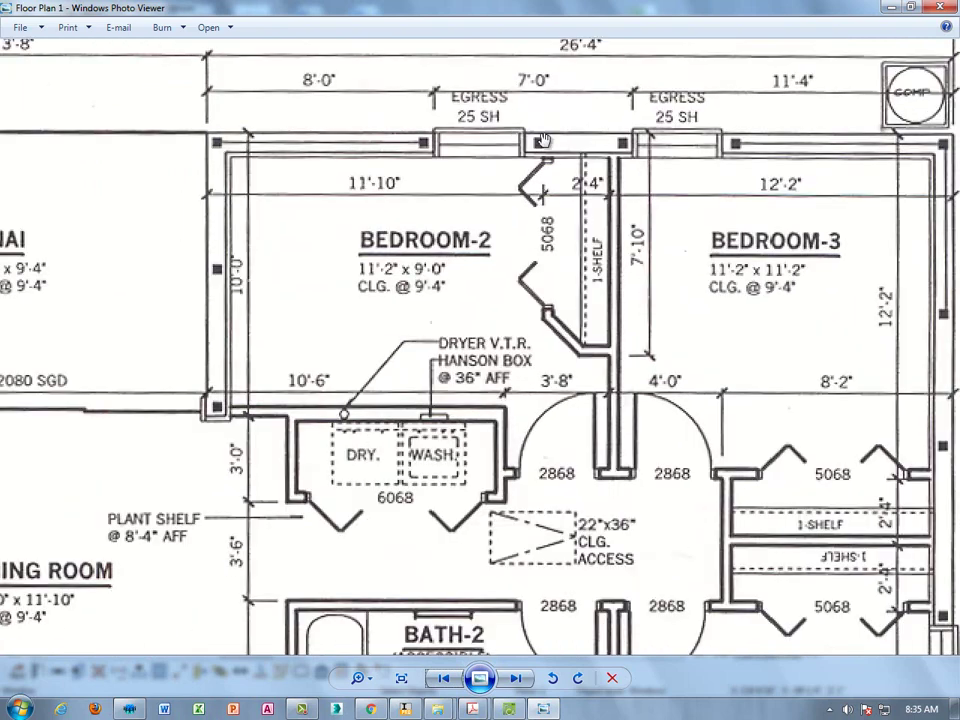
pyautogui.scroll(-3, 474, 406)
pyautogui.scroll(-1, 474, 406)
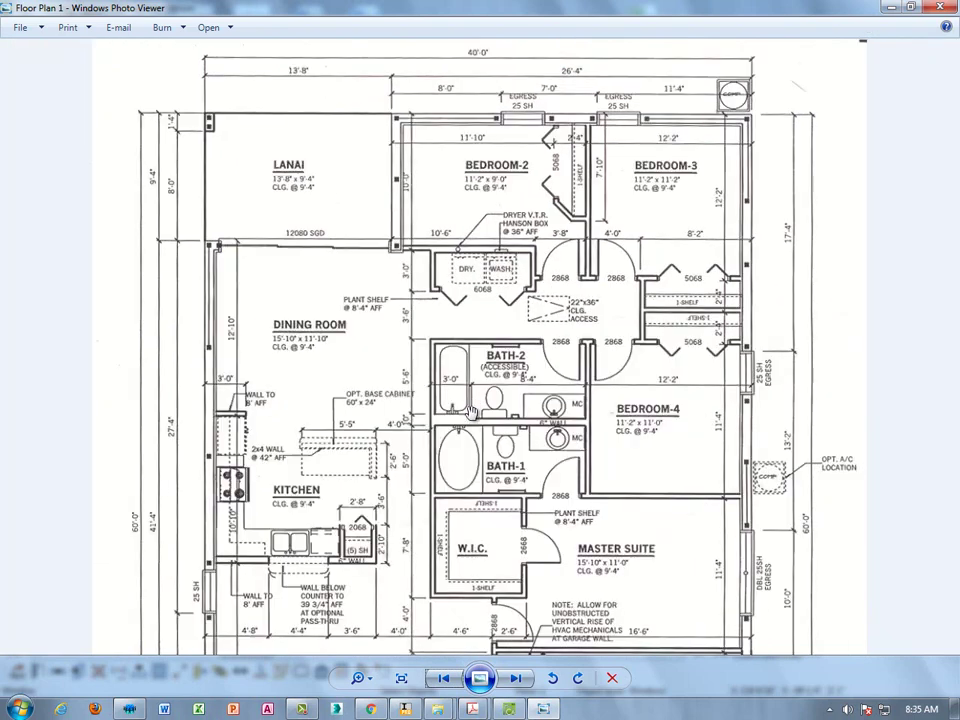
pyautogui.scroll(1, 490, 265)
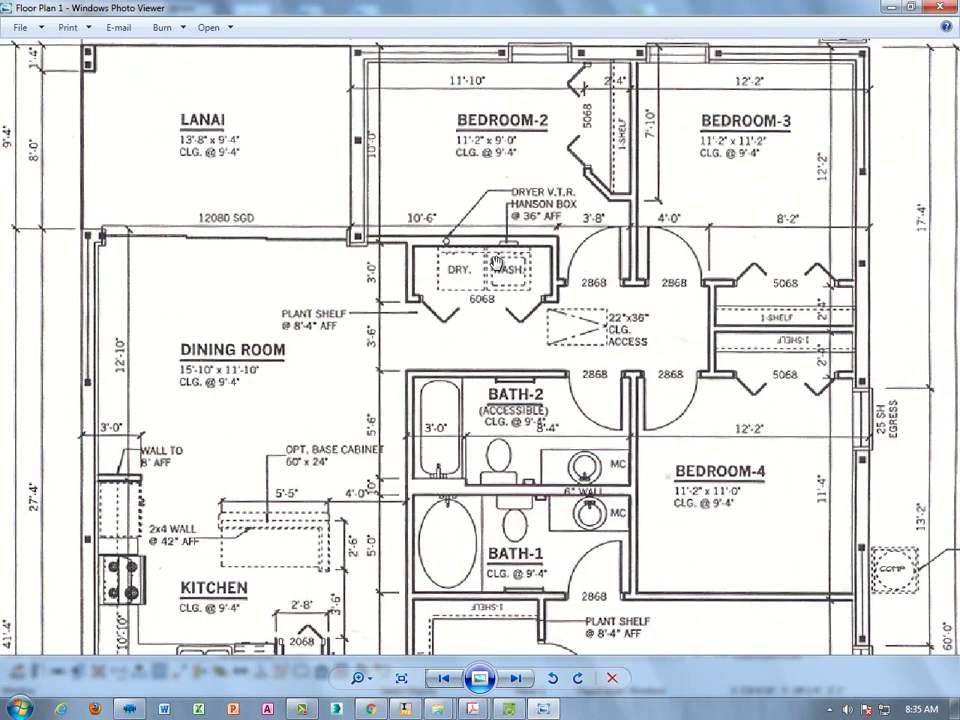
# Step: Switch back to Chief Architect and place two windows in the rear exterior wall, one in each of the two rear bedrooms
pyautogui.click(518, 706)
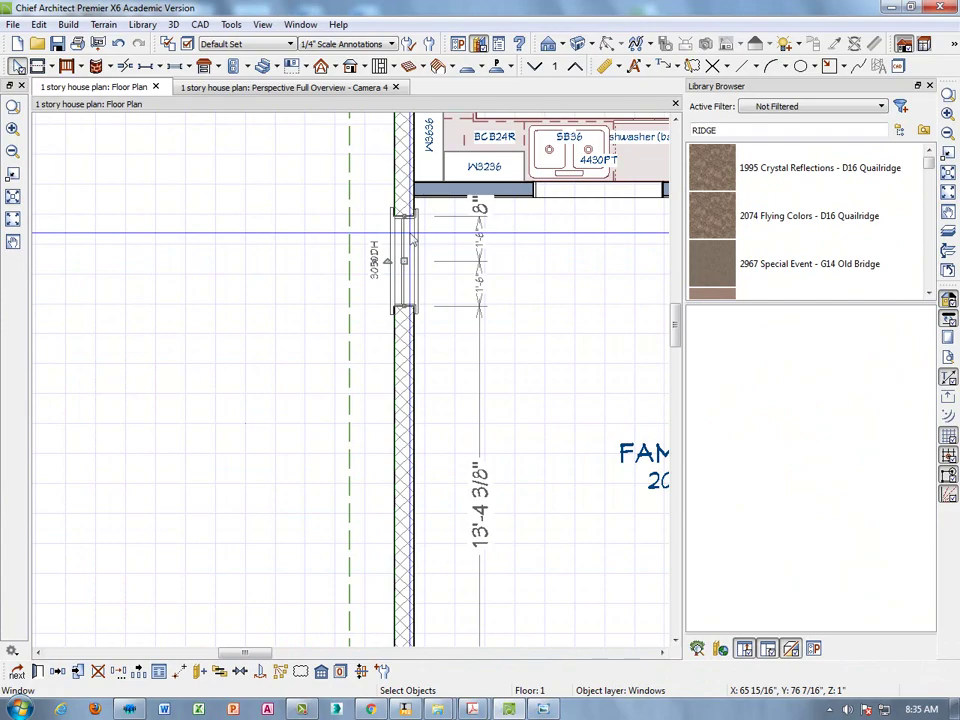
pyautogui.scroll(-5, 410, 234)
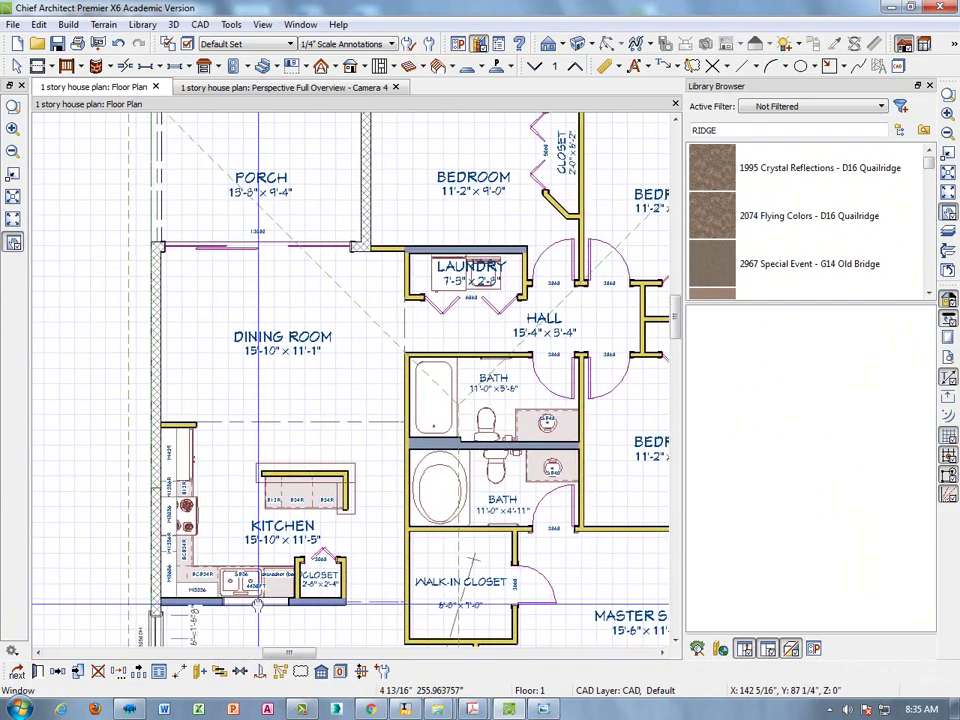
pyautogui.moveTo(554, 129); pyautogui.dragTo(362, 300, button='middle')
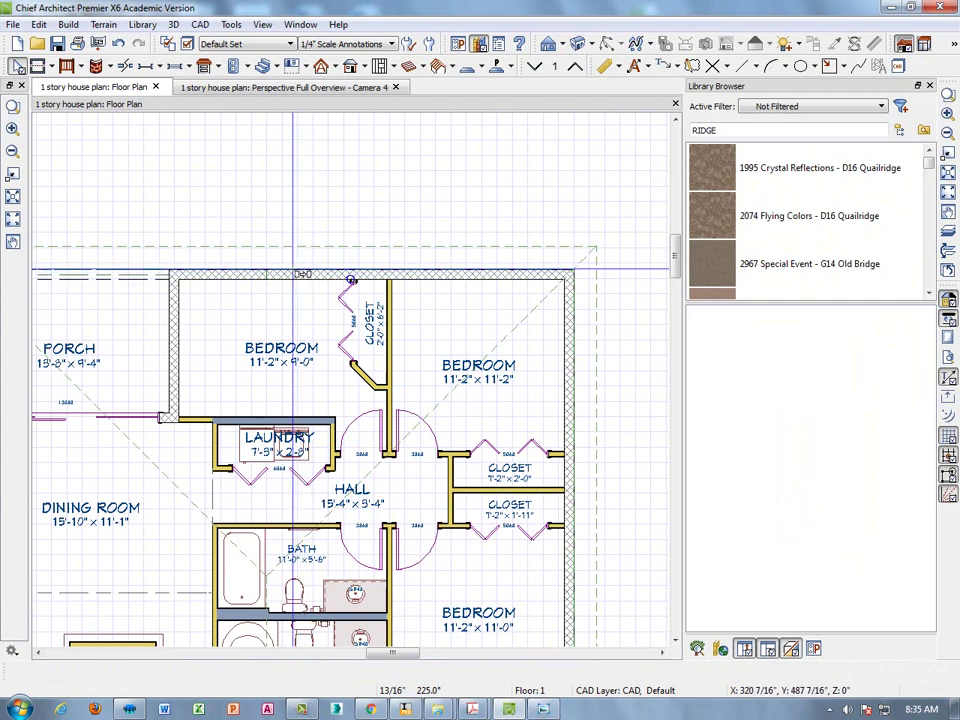
pyautogui.click(292, 271)
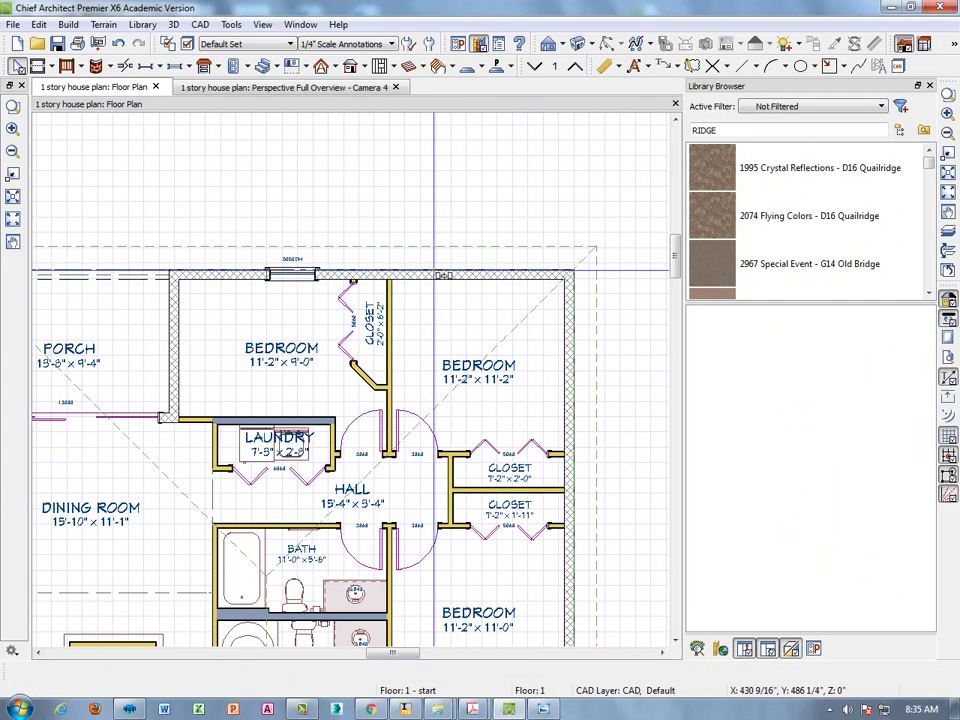
pyautogui.click(433, 271)
pyautogui.scroll(3, 440, 285)
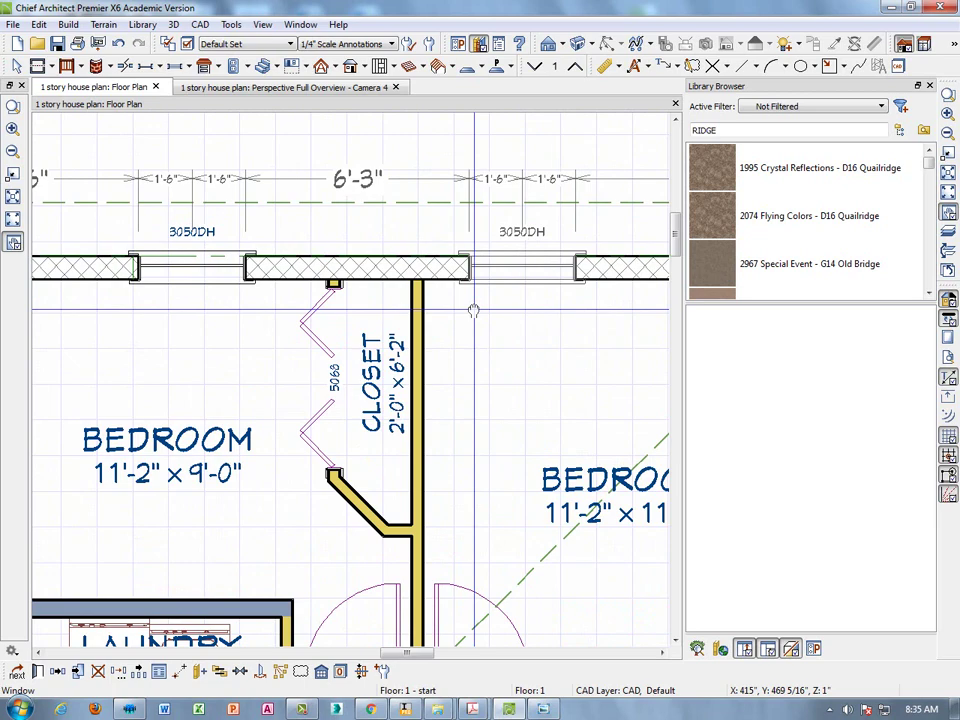
# Step: Switch to Windows Photo Viewer and read the location dimensions of the rear windows in Bedroom-2 and Bedroom-3
pyautogui.click(543, 708)
pyautogui.scroll(1, 735, 133)
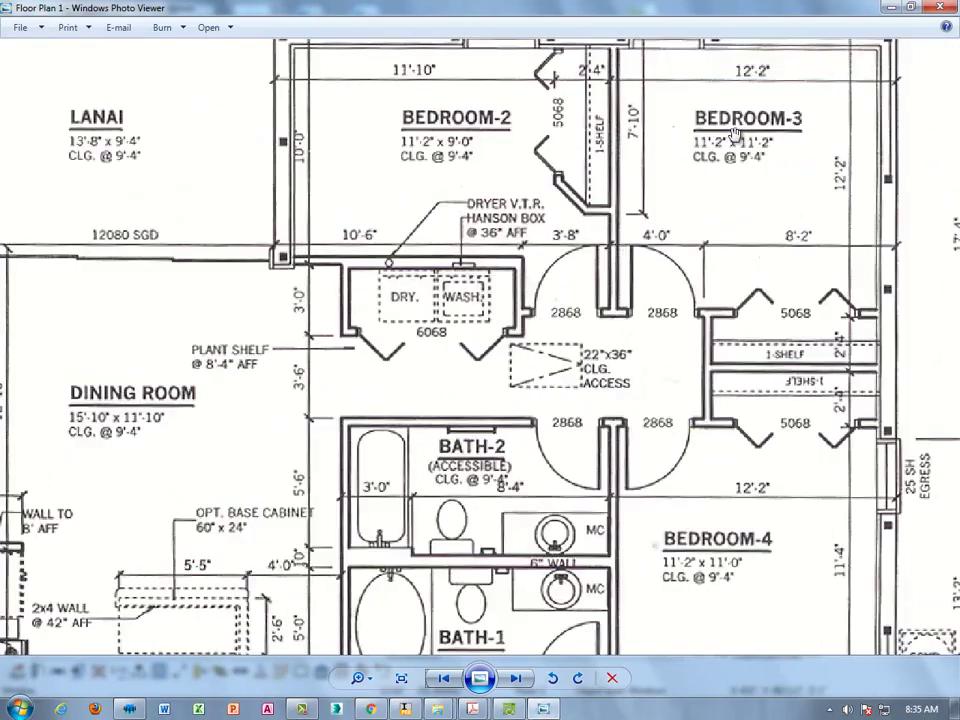
pyautogui.moveTo(655, 137); pyautogui.dragTo(627, 291)
pyautogui.scroll(1, 667, 176)
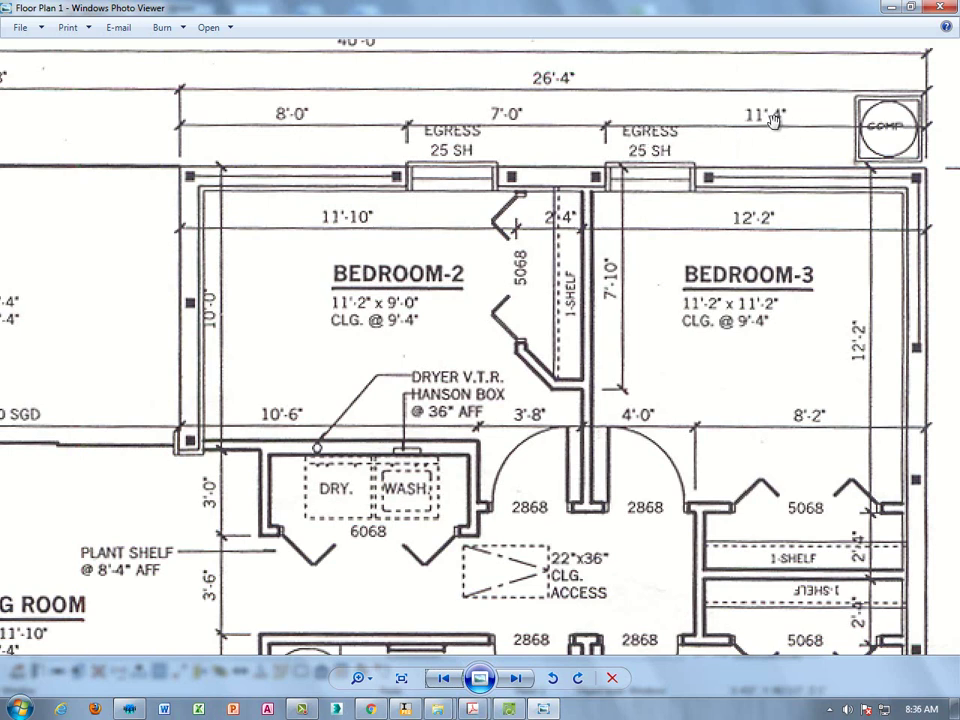
# Step: Switch back to Chief Architect and set the distance from the right rear bedroom's window to the house's right corner to 8'-4"
pyautogui.click(509, 709)
pyautogui.scroll(6, 377, 360)
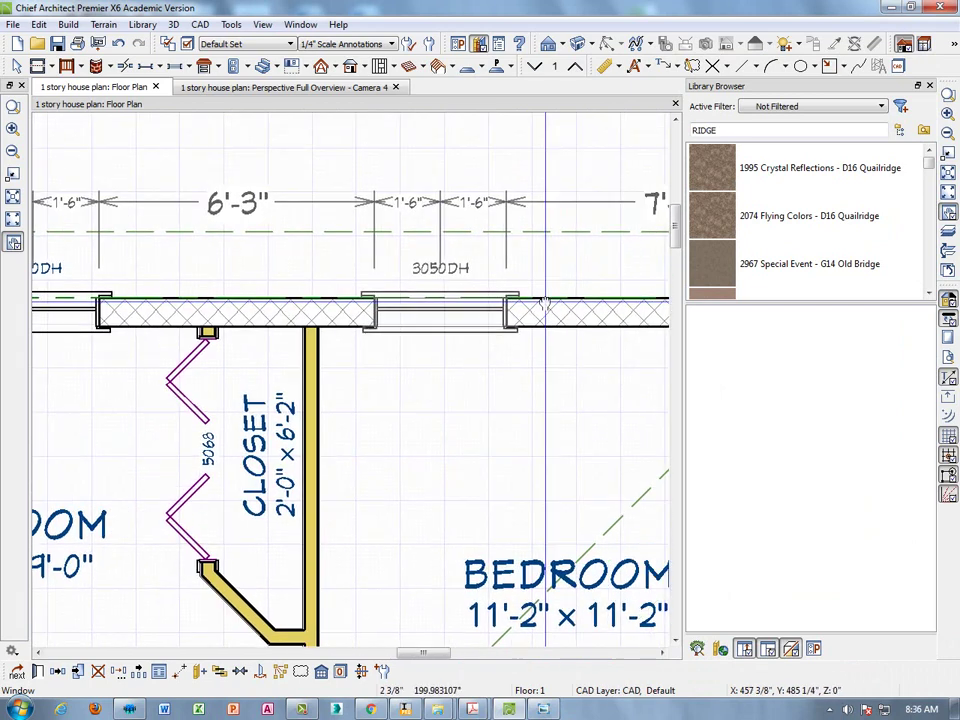
pyautogui.doubleClick(463, 281)
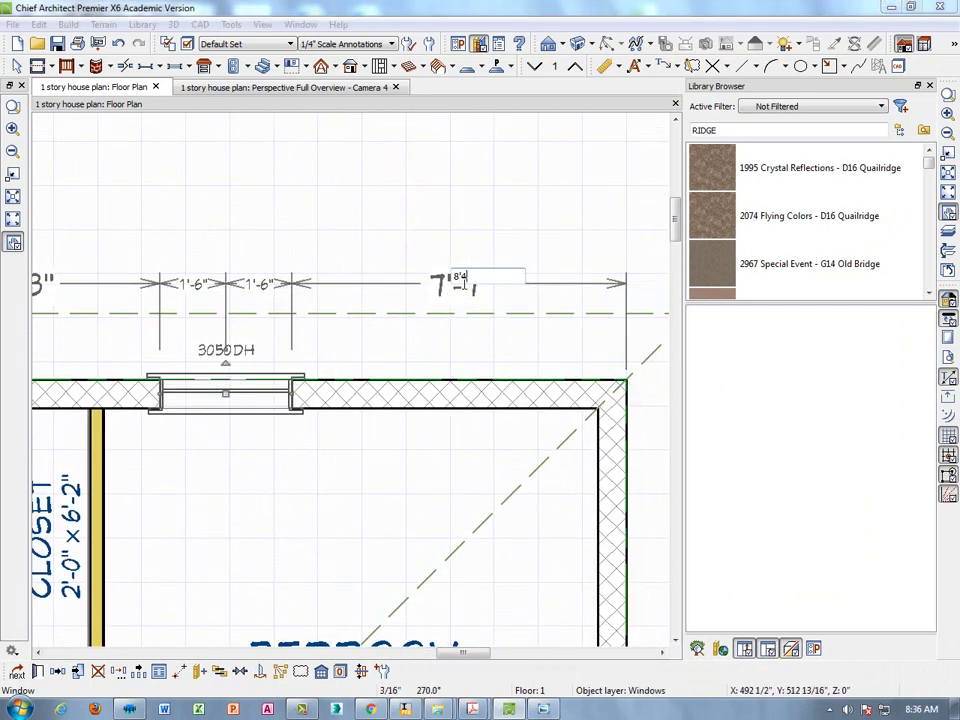
pyautogui.press('Return')
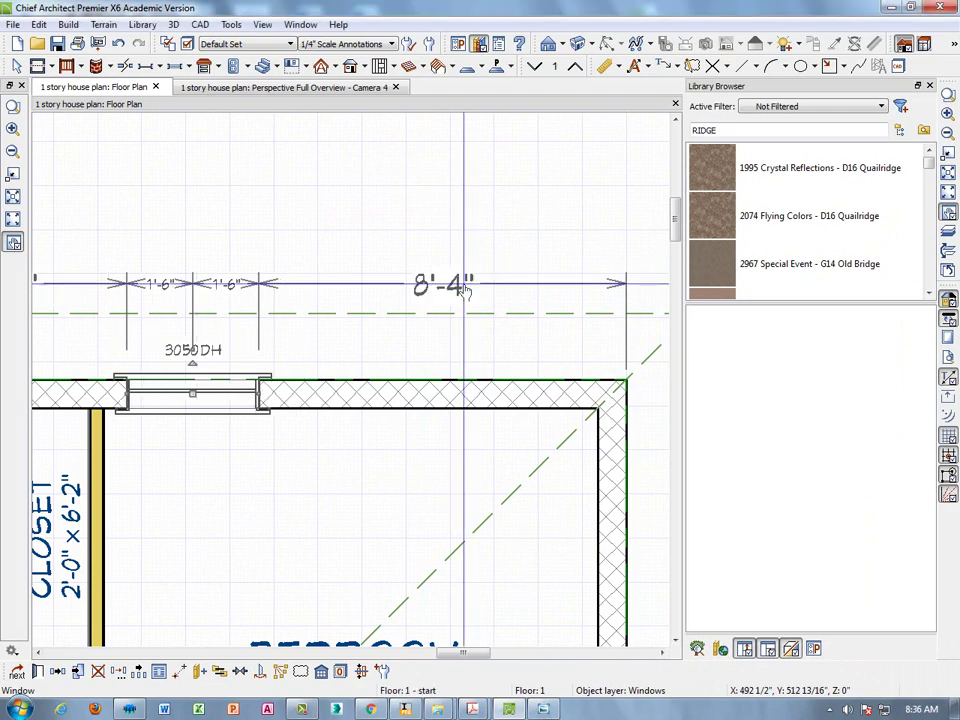
pyautogui.scroll(-3, 227, 396)
pyautogui.scroll(-2, 228, 400)
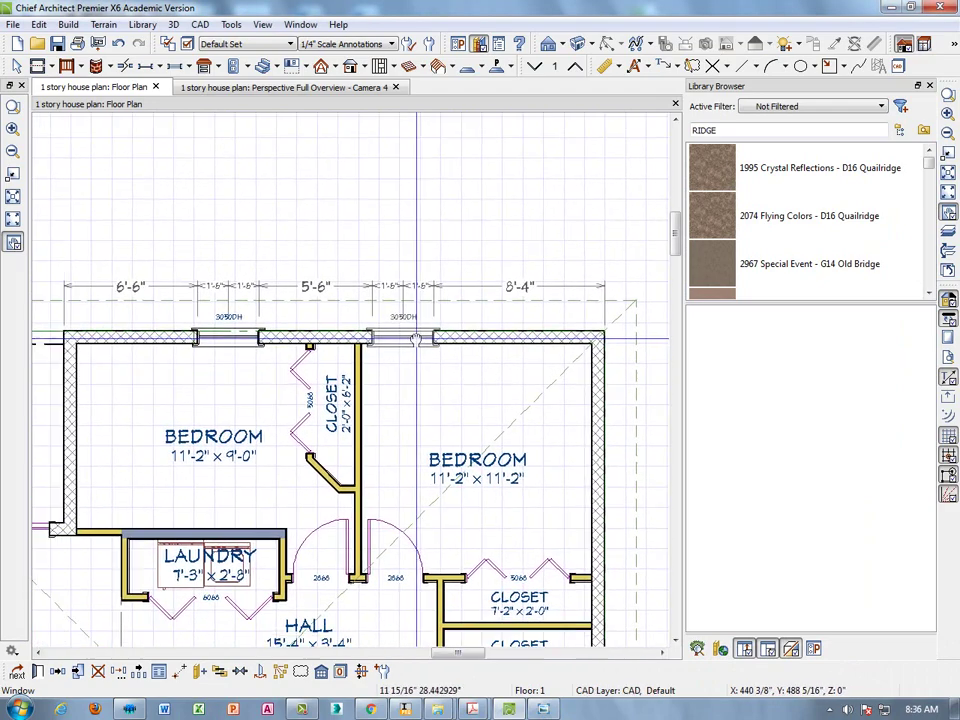
# Step: Check Bedroom-2 on the reference plan, and set the left rear bedroom window's distance from that bedroom's left exterior corner to 8'
pyautogui.click(510, 709)
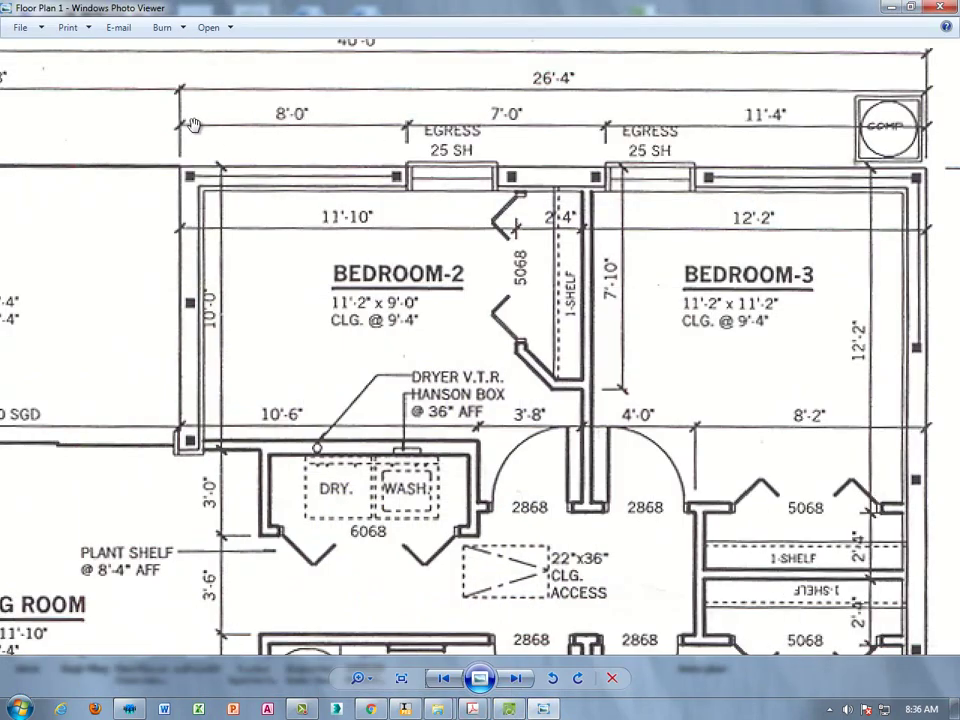
pyautogui.click(510, 709)
pyautogui.scroll(4, 170, 282)
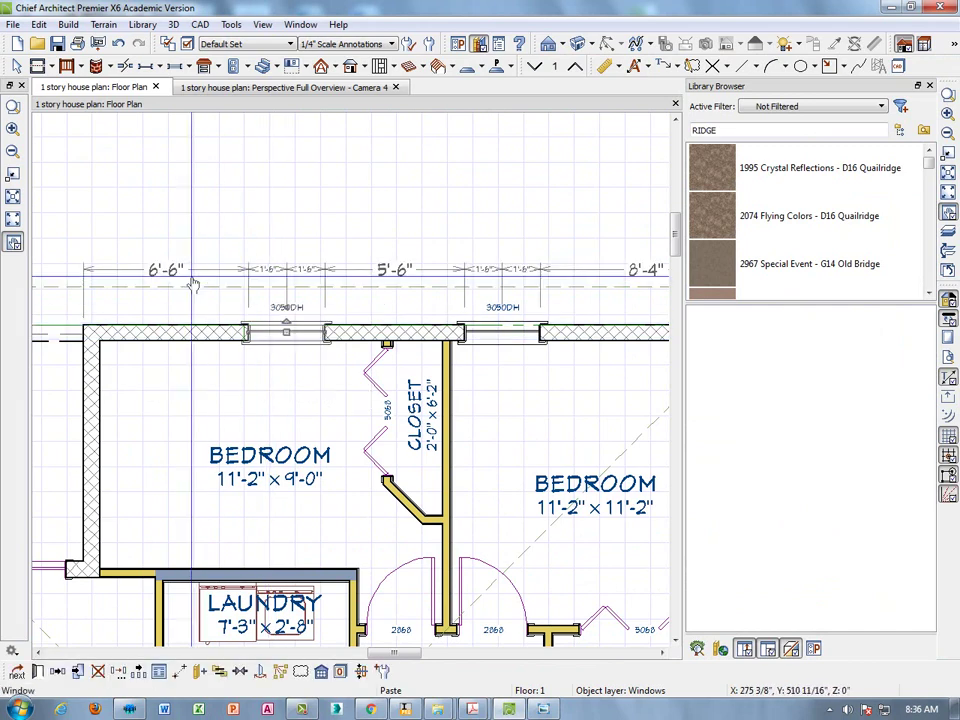
pyautogui.click(155, 269)
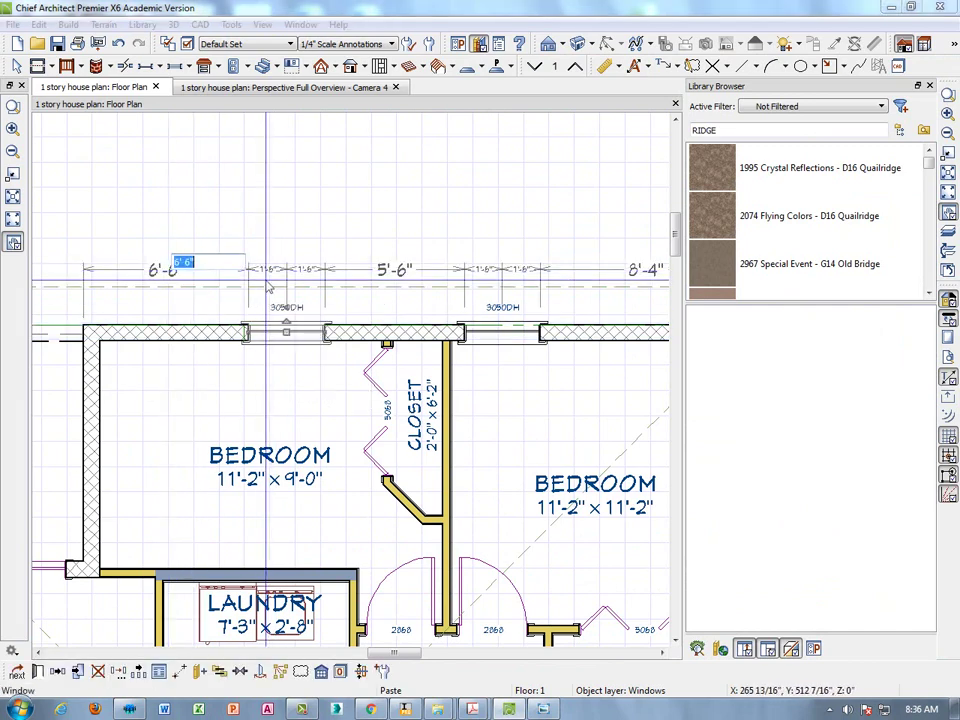
pyautogui.press('Return')
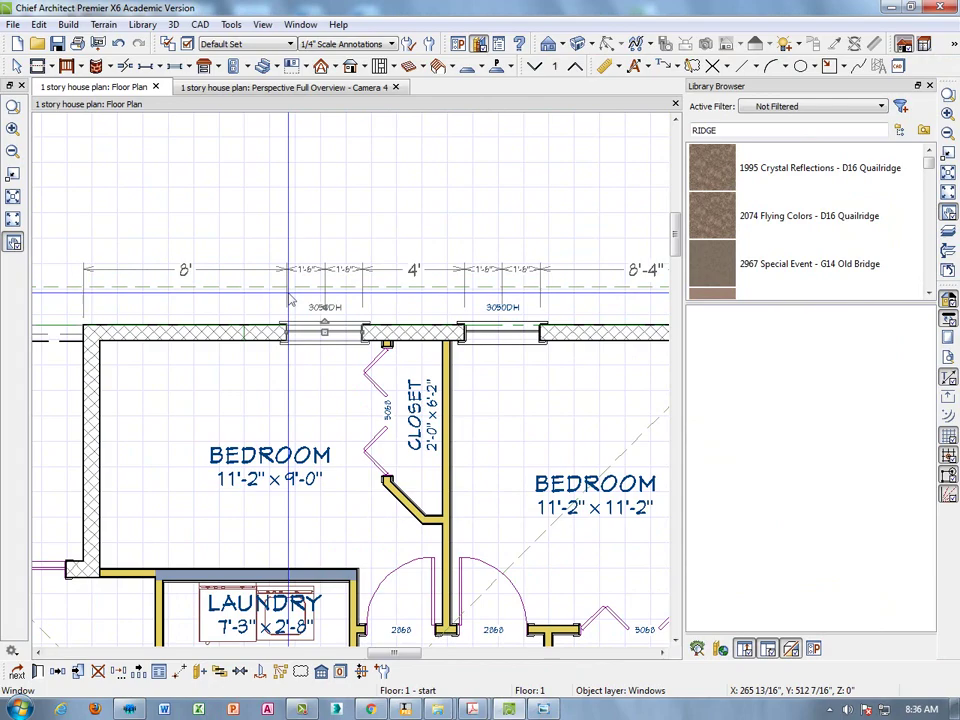
# Step: Switch to Windows Photo Viewer and examine the right exterior wall for the Bedroom-4 and Master Suite window types and locations
pyautogui.scroll(-3, 330, 305)
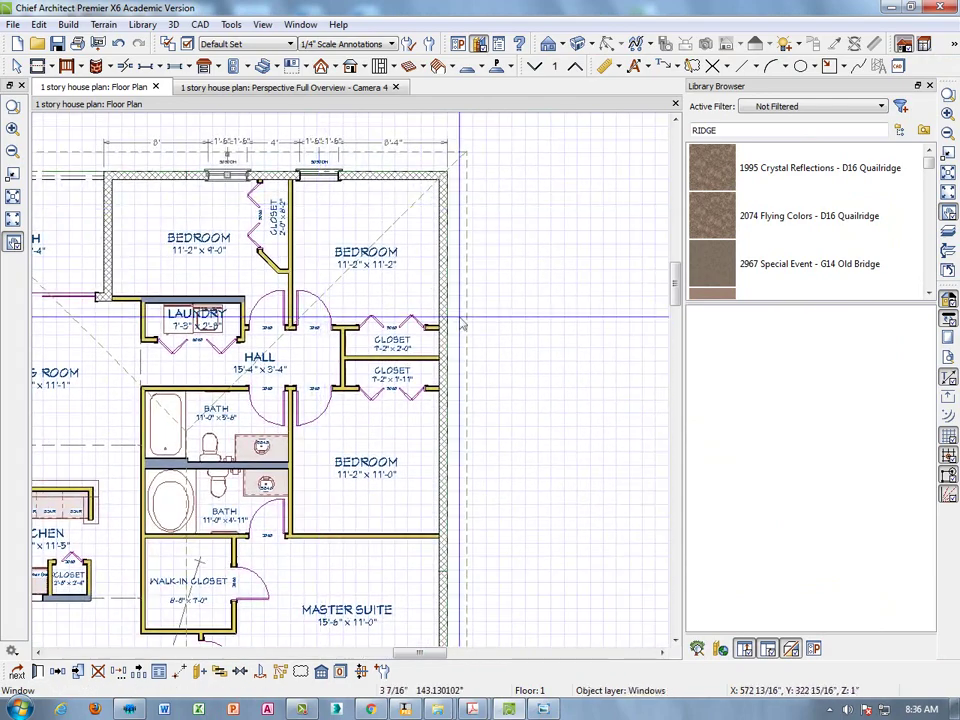
pyautogui.click(543, 708)
pyautogui.scroll(-2, 706, 404)
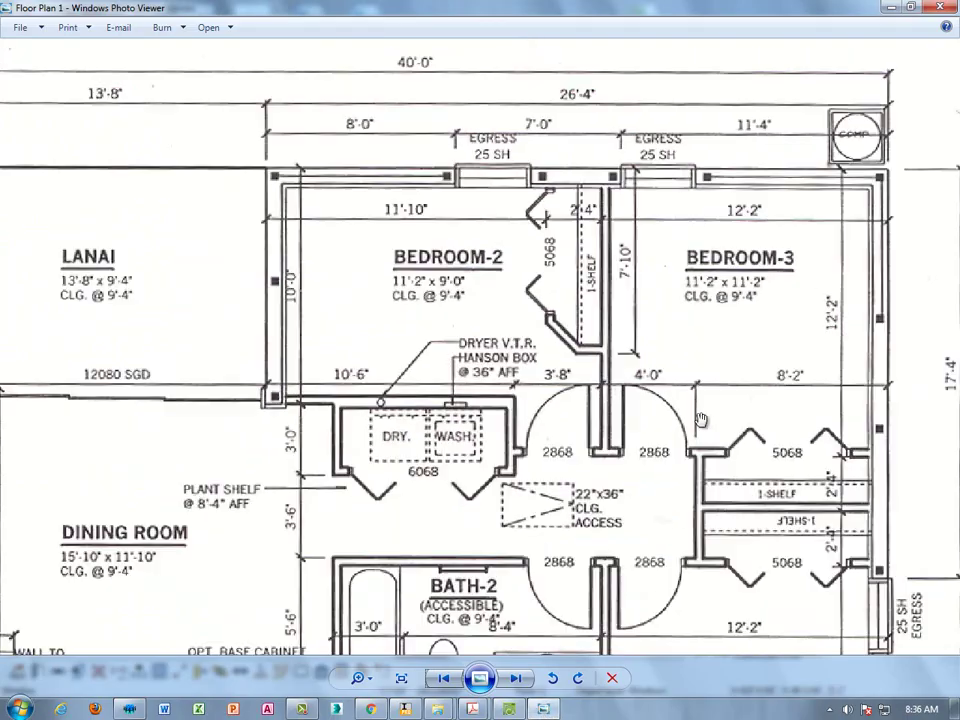
pyautogui.moveTo(667, 428); pyautogui.dragTo(372, 115)
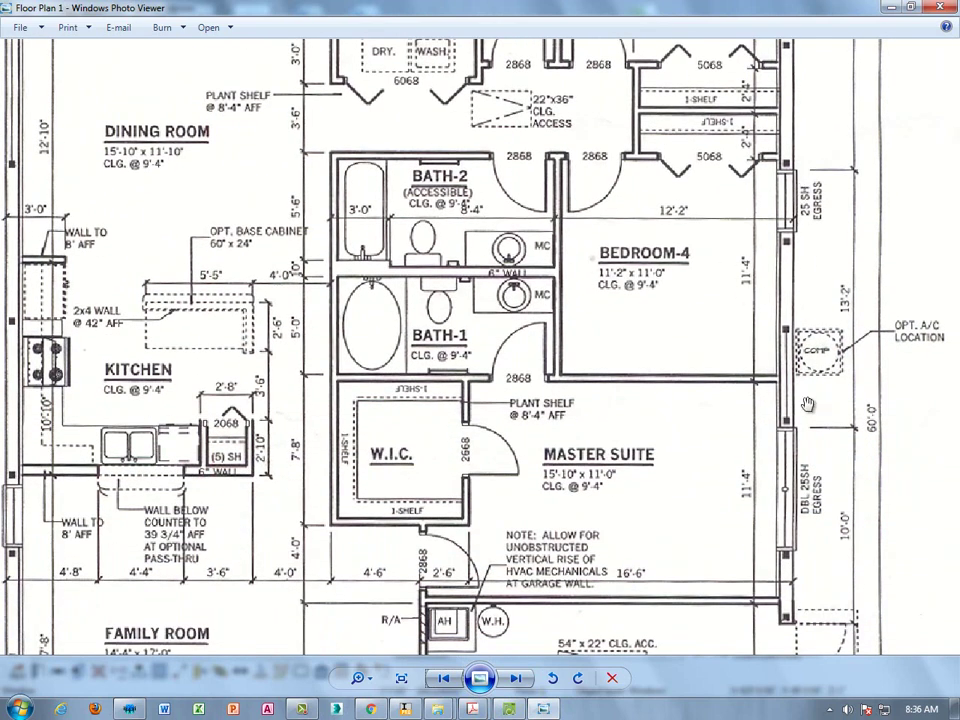
# Step: Switch back to Chief Architect and paste the copied window into the right exterior wall of the bedroom above the Master Suite
pyautogui.click(509, 708)
pyautogui.hotkey('ctrl', 'v')
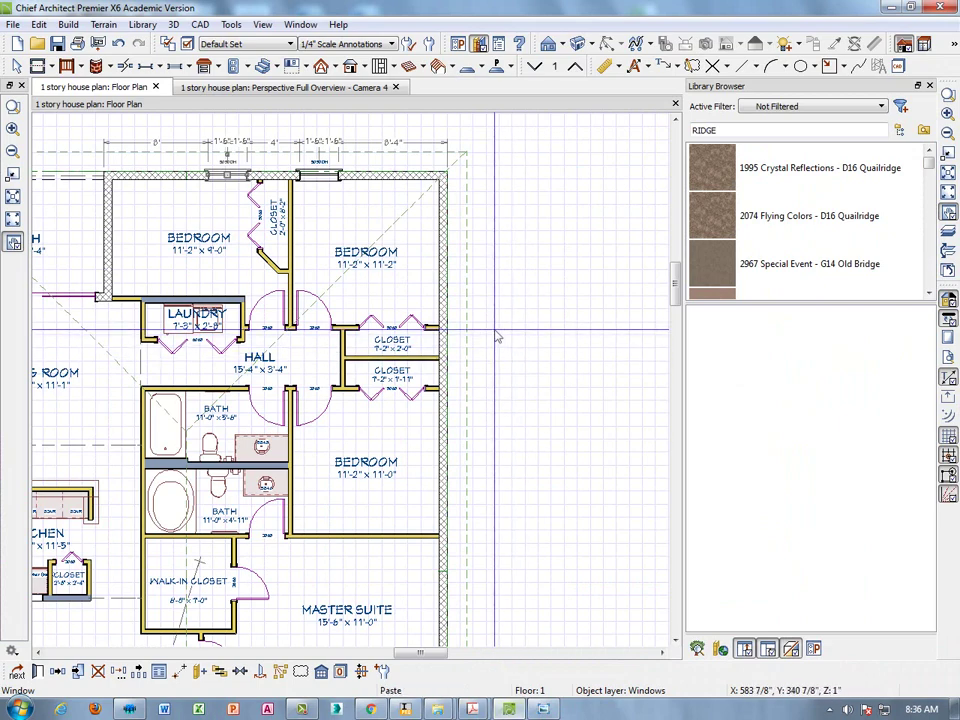
pyautogui.scroll(-1, 455, 413)
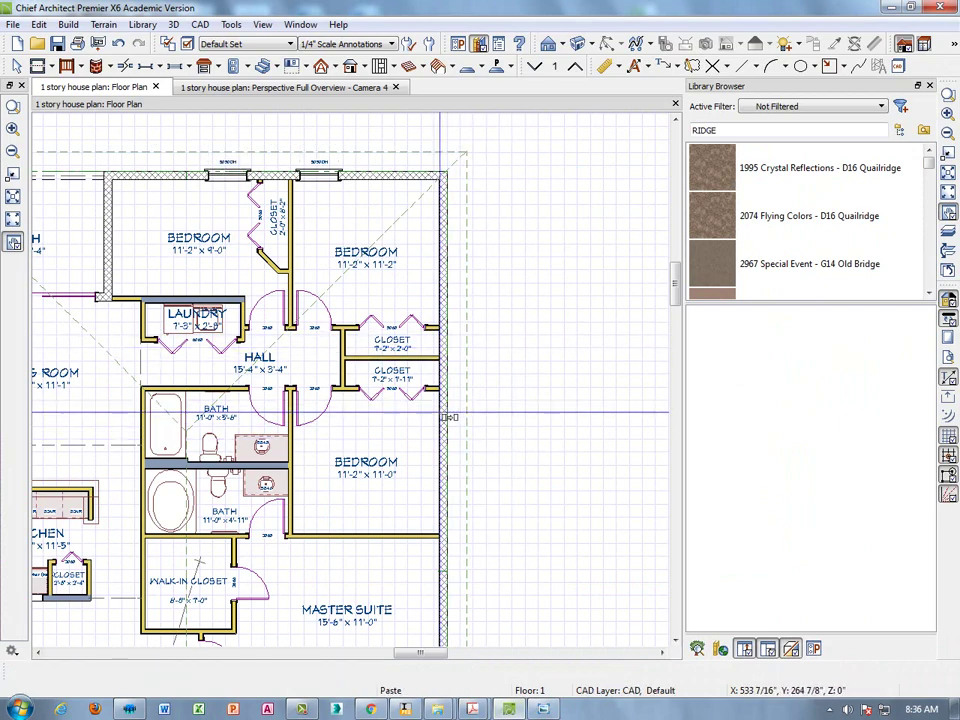
pyautogui.click(449, 413)
pyautogui.scroll(4, 488, 412)
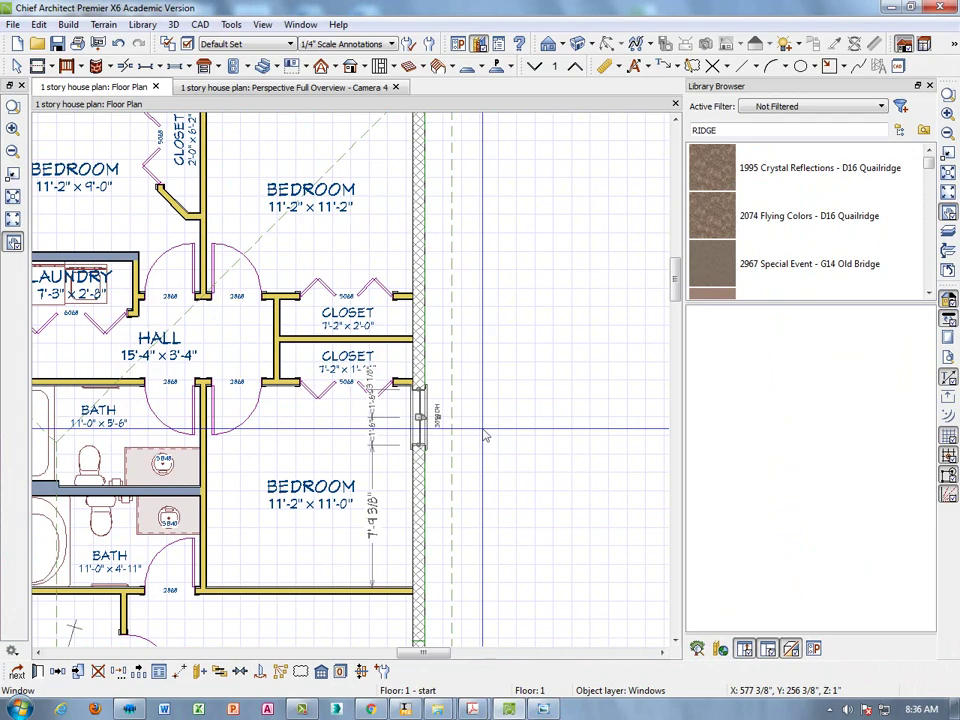
# Step: Check Bedroom-4 on the reference plan, and set that bedroom window's distance from the house's right rear corner to 17'-4"
pyautogui.click(509, 710)
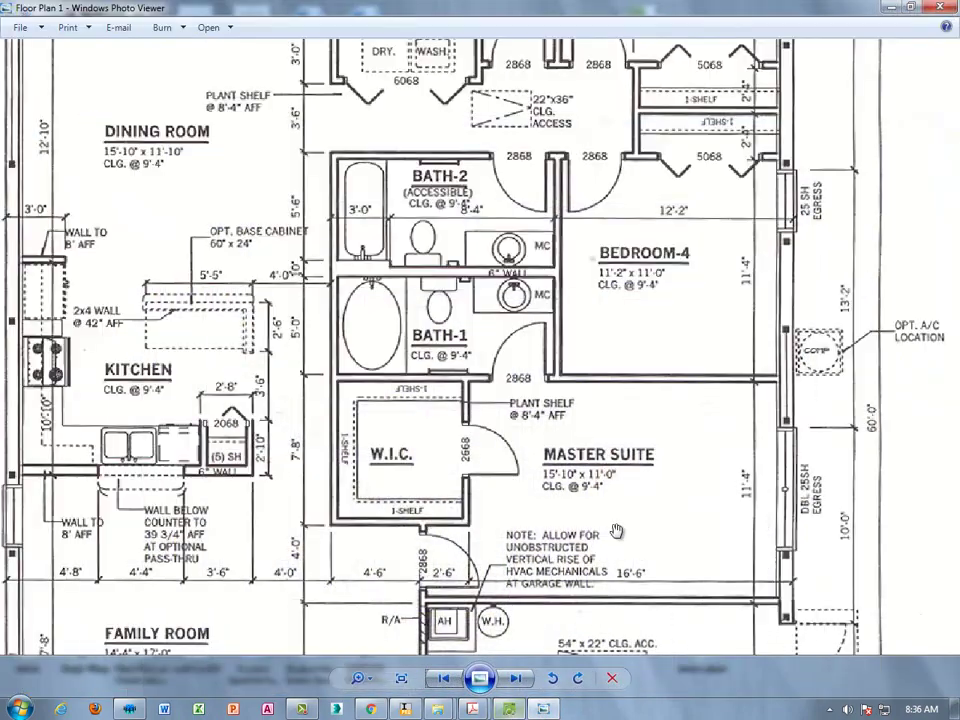
pyautogui.scroll(-2, 855, 205)
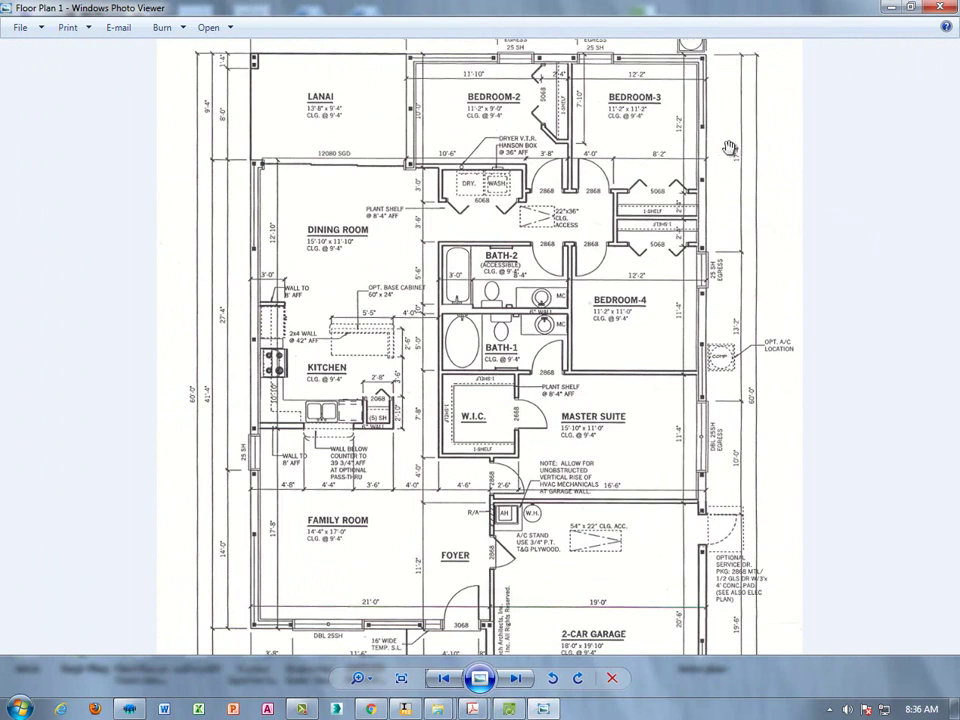
pyautogui.scroll(2, 540, 176)
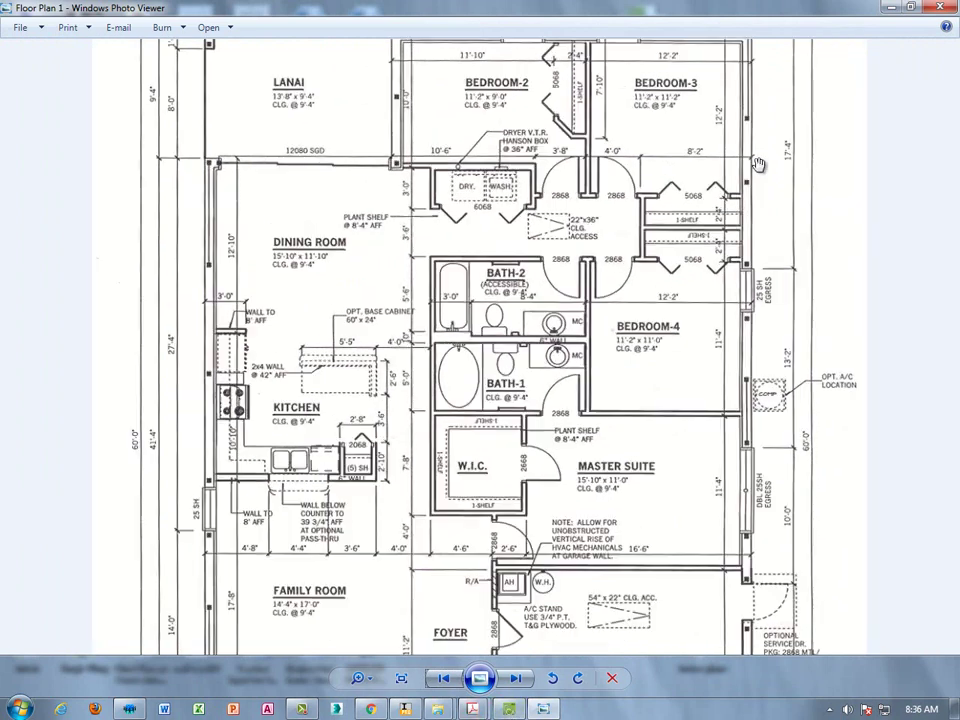
pyautogui.click(510, 709)
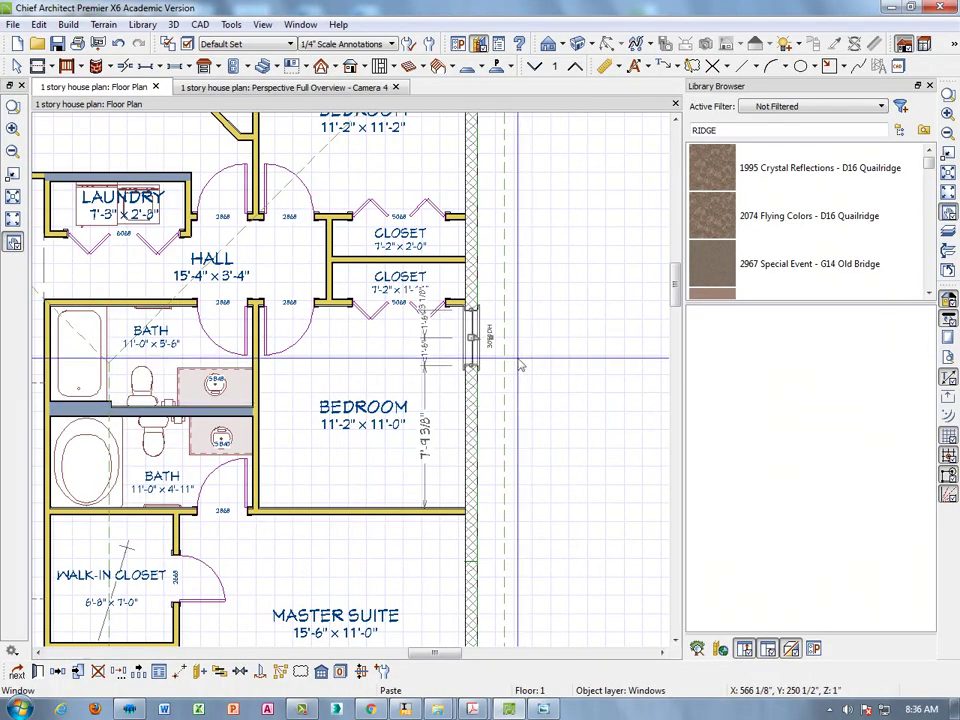
pyautogui.scroll(-1, 519, 417)
pyautogui.moveTo(519, 417); pyautogui.dragTo(502, 500, button='middle')
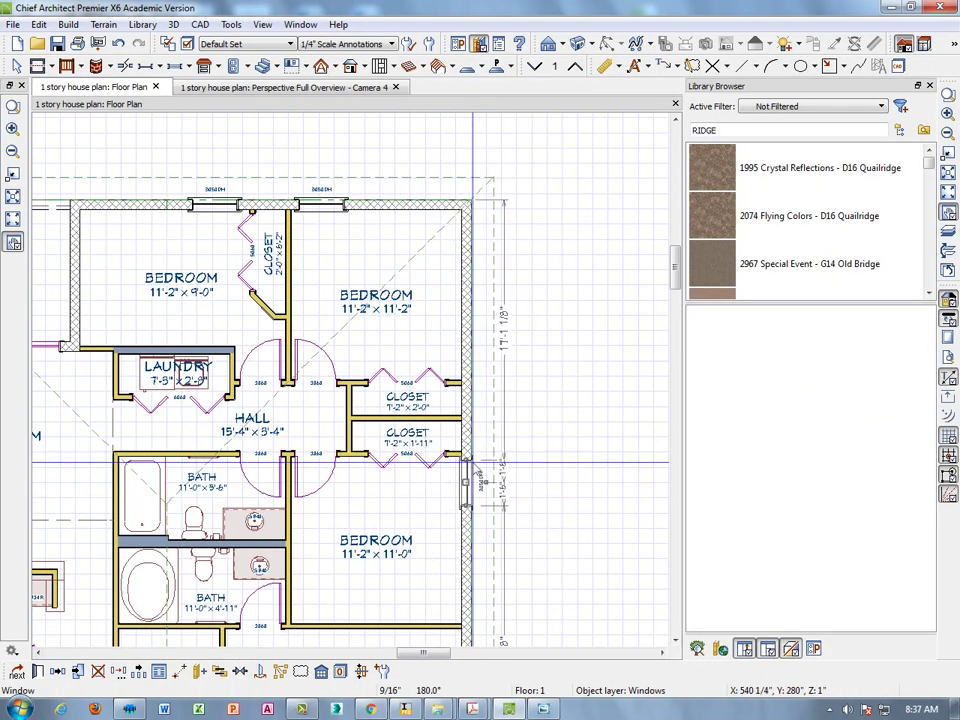
pyautogui.click(502, 348)
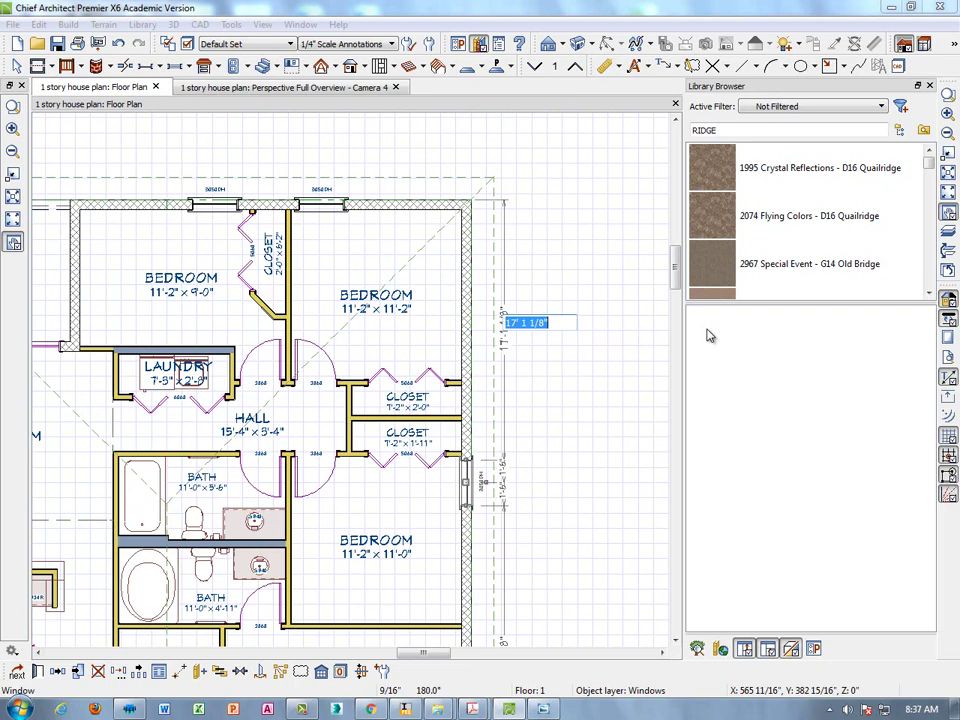
pyautogui.write("17'4")
pyautogui.press('Return')
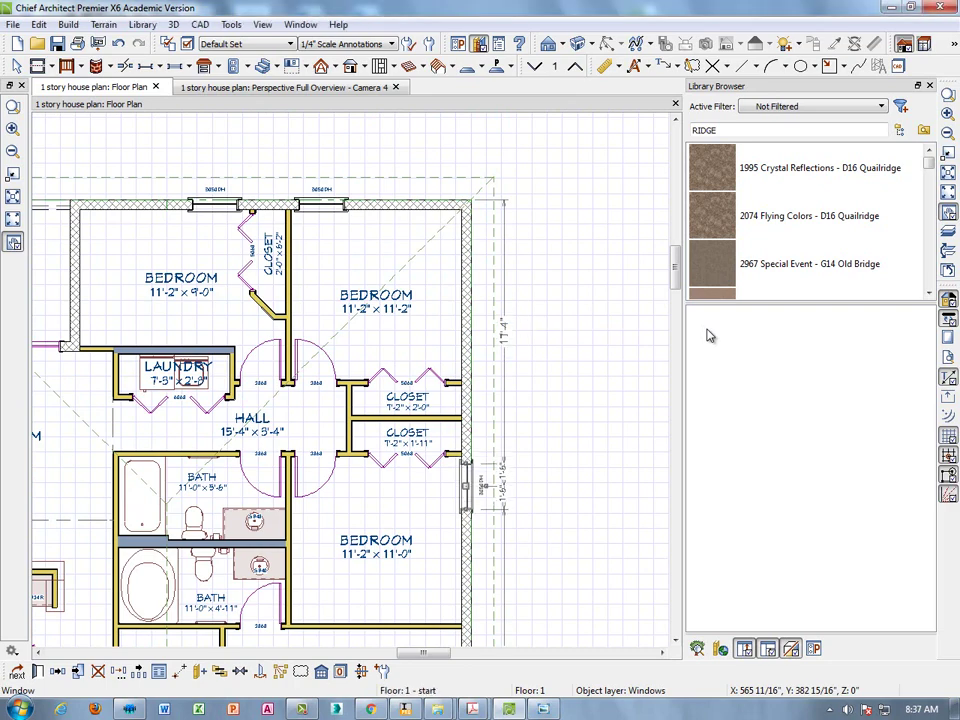
# Step: Switch to Windows Photo Viewer and examine the Master Suite's double window on Floor Plan 1 and the Right Elevation
pyautogui.scroll(-1, 541, 571)
pyautogui.moveTo(541, 571); pyautogui.dragTo(473, 668)
pyautogui.hotkey('alt', 'Tab')
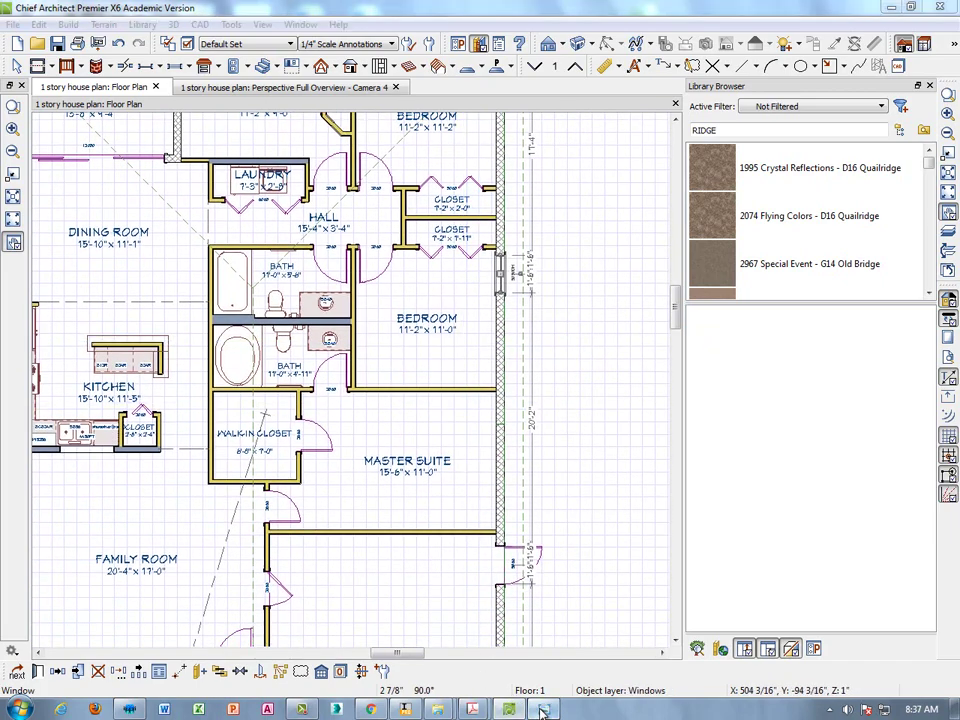
pyautogui.scroll(-1, 657, 527)
pyautogui.scroll(1, 685, 499)
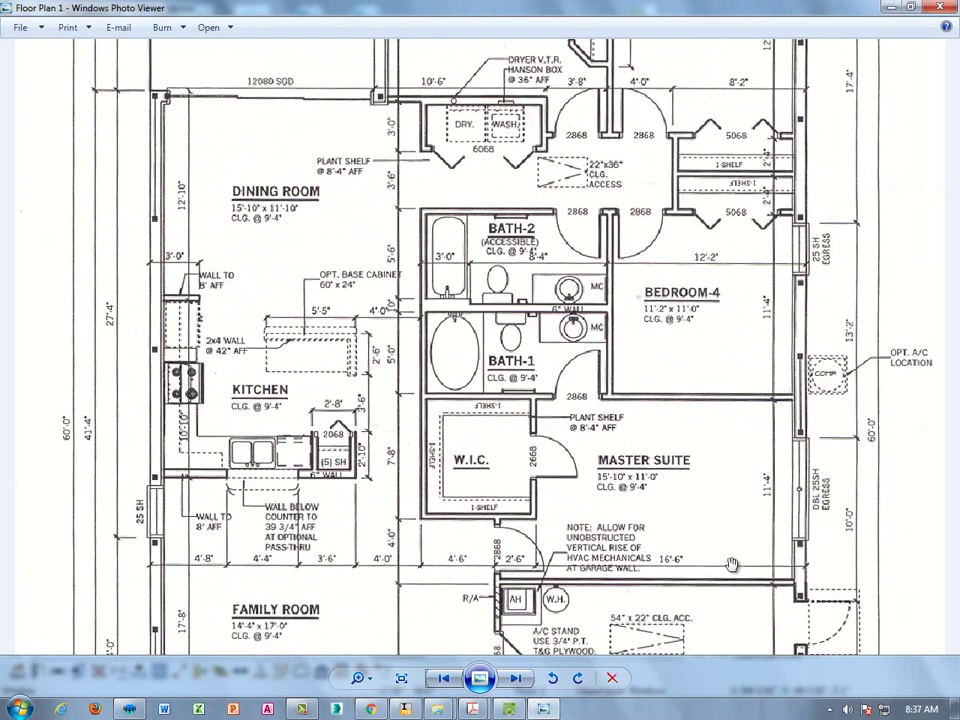
pyautogui.click(518, 680)
pyautogui.click(519, 681)
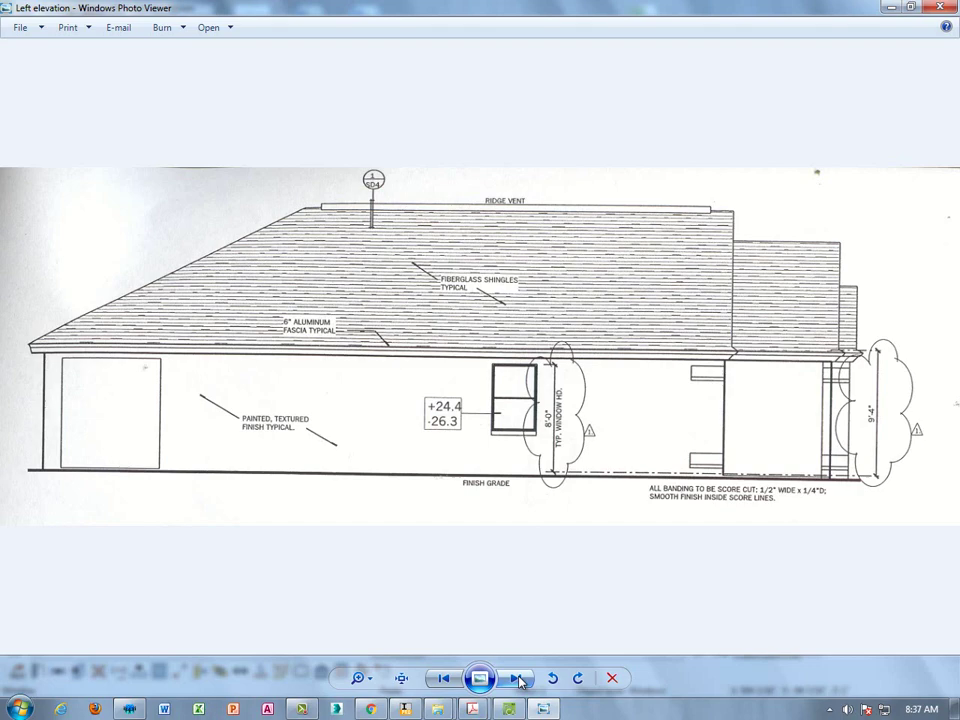
pyautogui.click(518, 680)
pyautogui.click(519, 681)
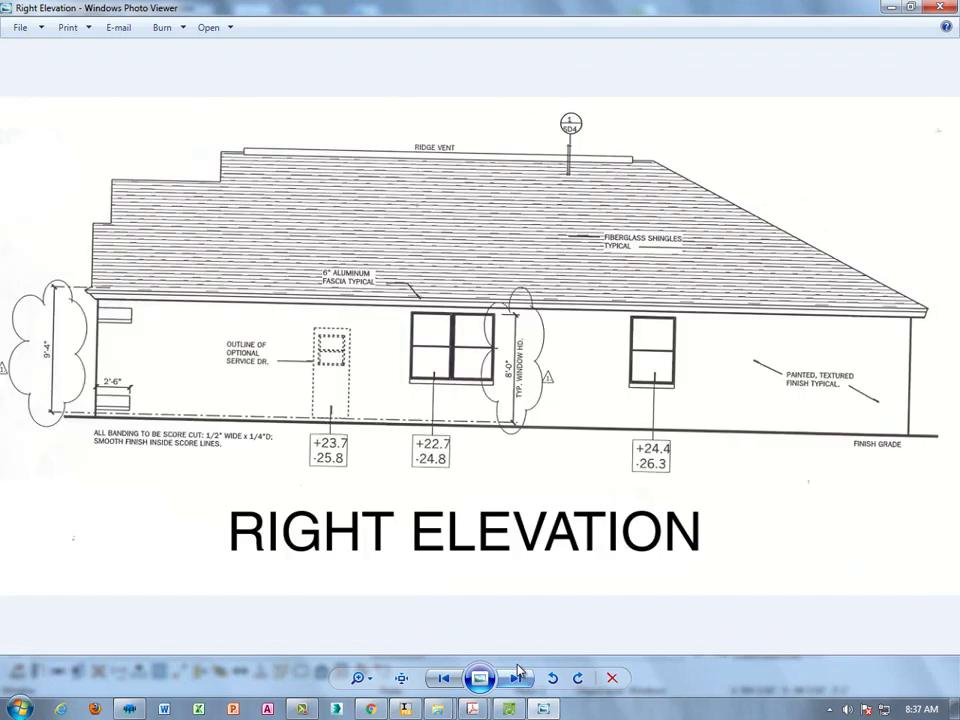
pyautogui.scroll(4, 475, 350)
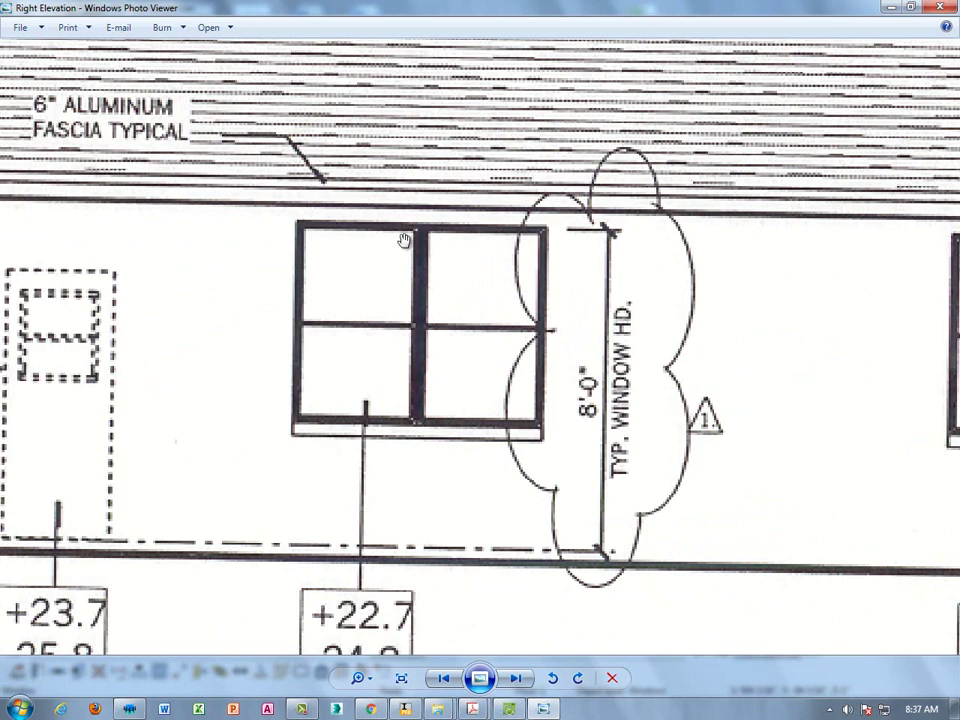
pyautogui.scroll(-3, 455, 370)
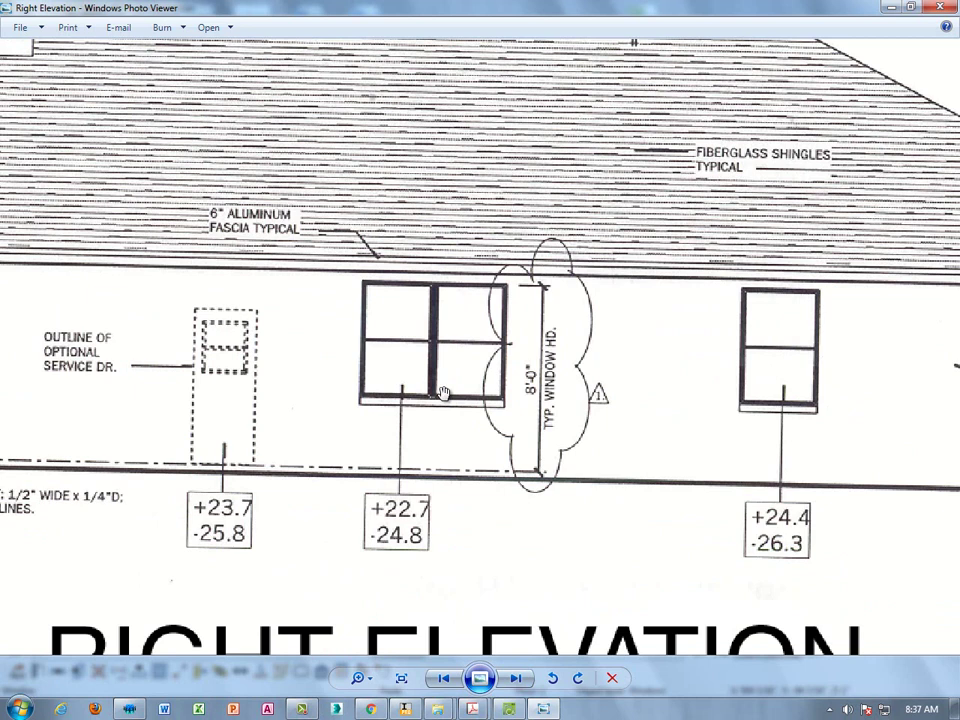
pyautogui.moveTo(540, 711)
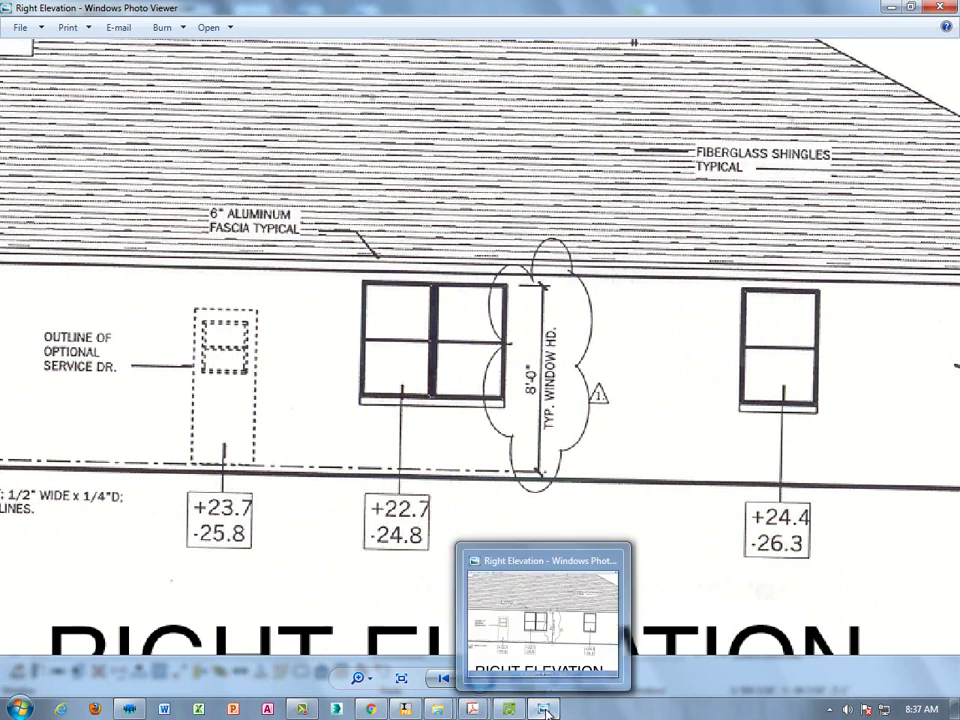
# Step: Switch back to Chief Architect and place two copies of the window in the Master Suite's right exterior wall
pyautogui.click(511, 710)
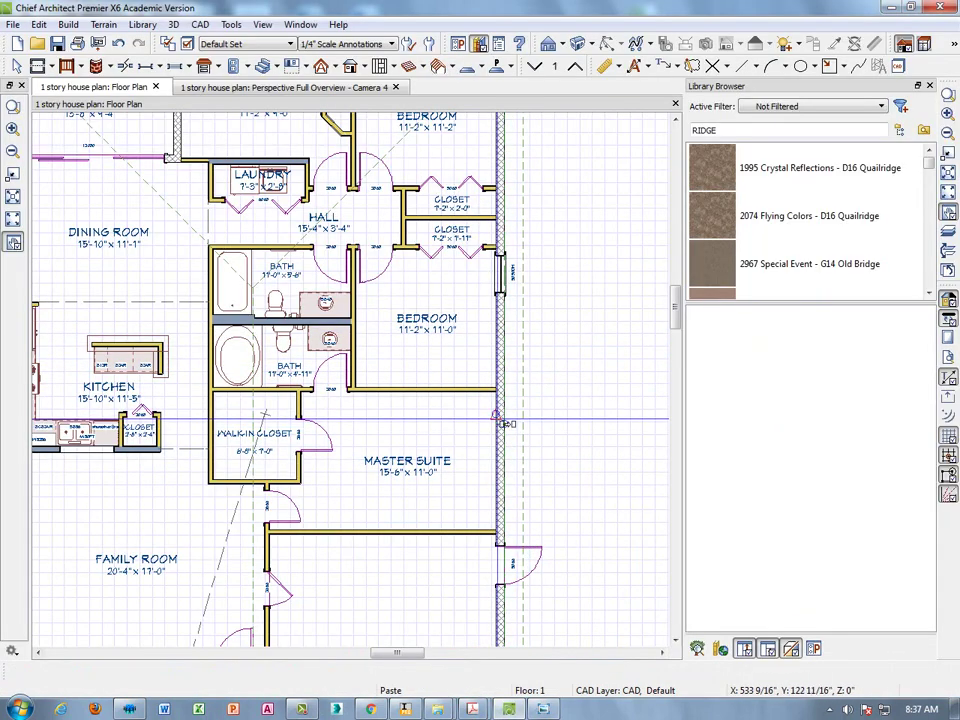
pyautogui.click(504, 417)
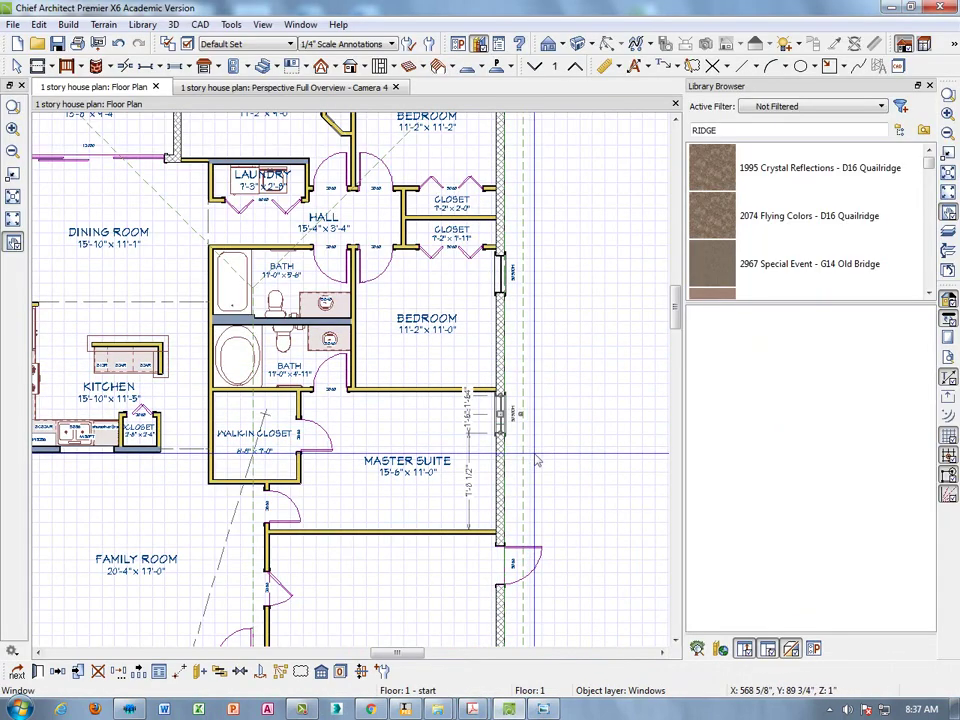
pyautogui.click(512, 470)
pyautogui.scroll(3, 540, 466)
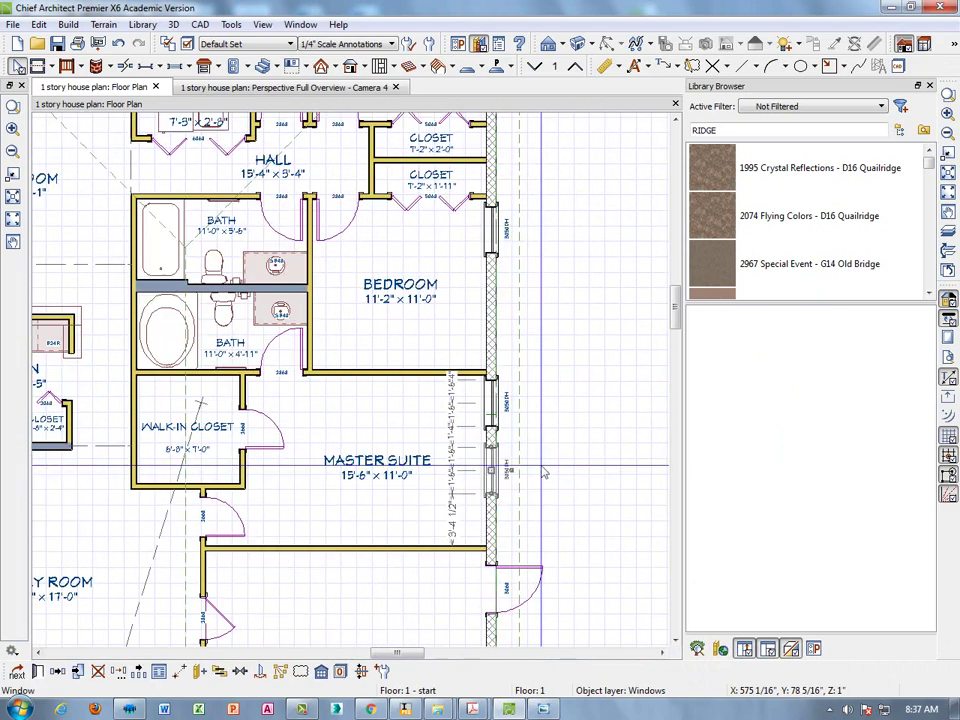
pyautogui.scroll(2, 545, 468)
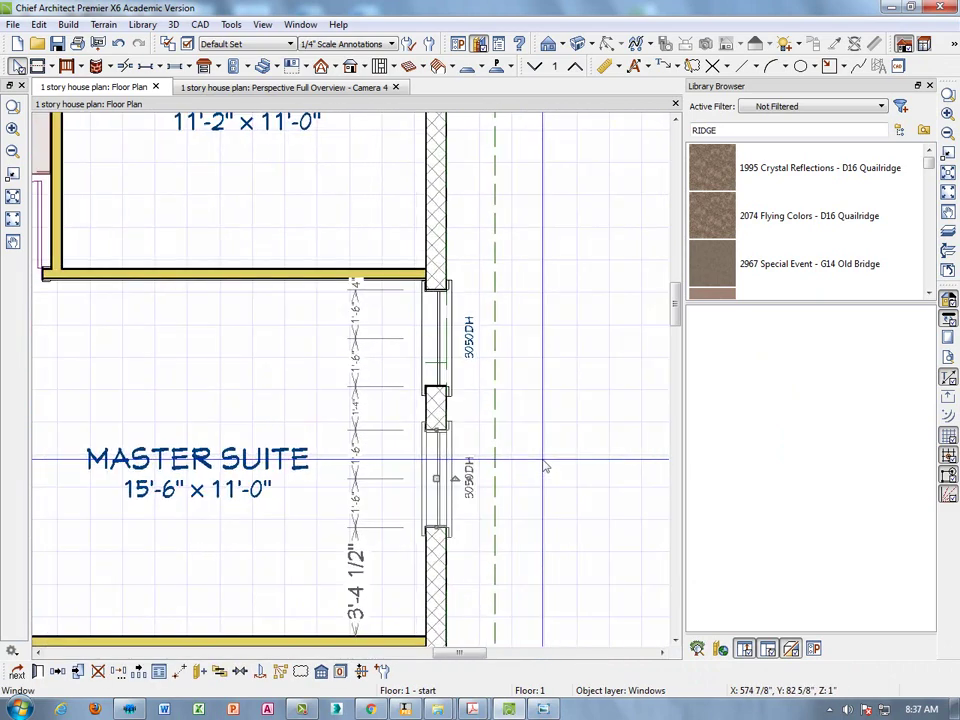
# Step: Return to Floor Plan 1 in Windows Photo Viewer and read the location dimensions of the Master Suite's double window
pyautogui.click(543, 709)
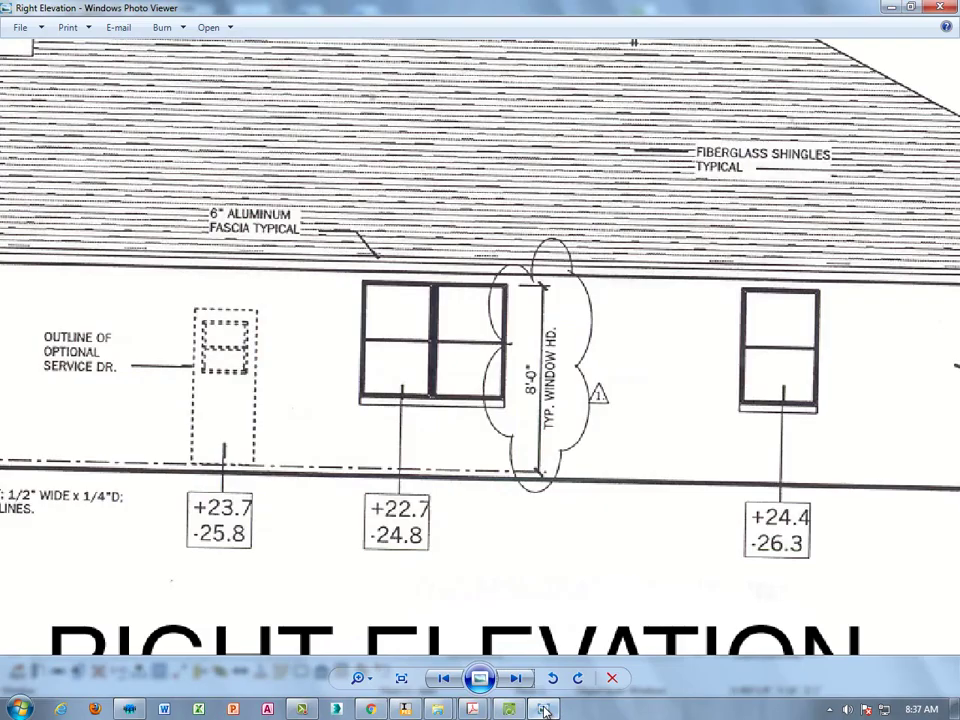
pyautogui.click(444, 679)
pyautogui.click(444, 679)
pyautogui.click(444, 679)
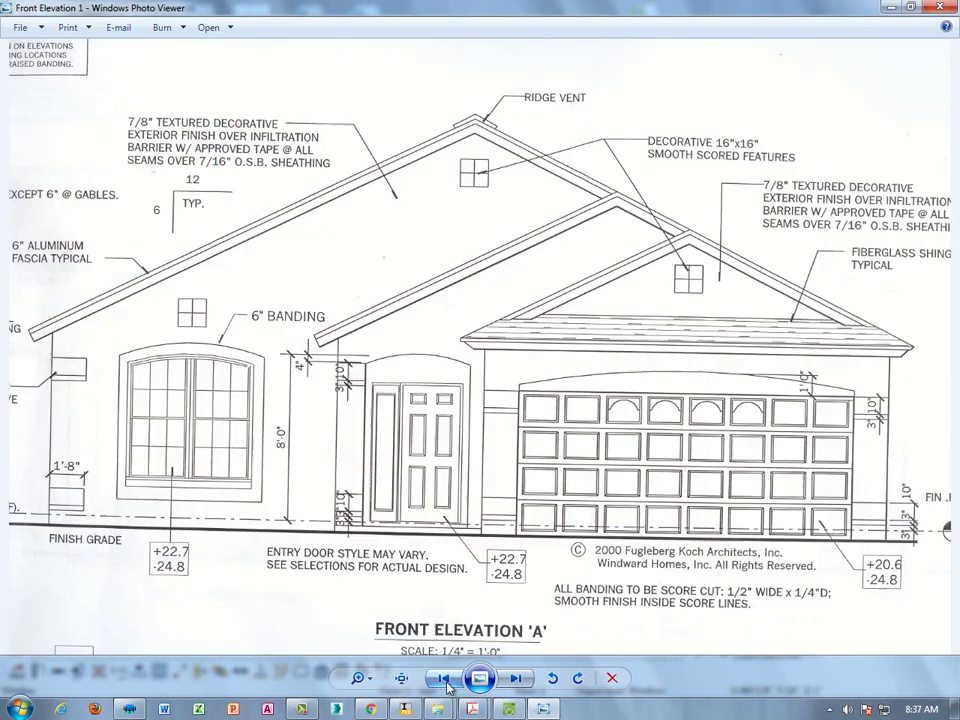
pyautogui.click(444, 679)
pyautogui.scroll(2, 632, 456)
pyautogui.scroll(1, 632, 456)
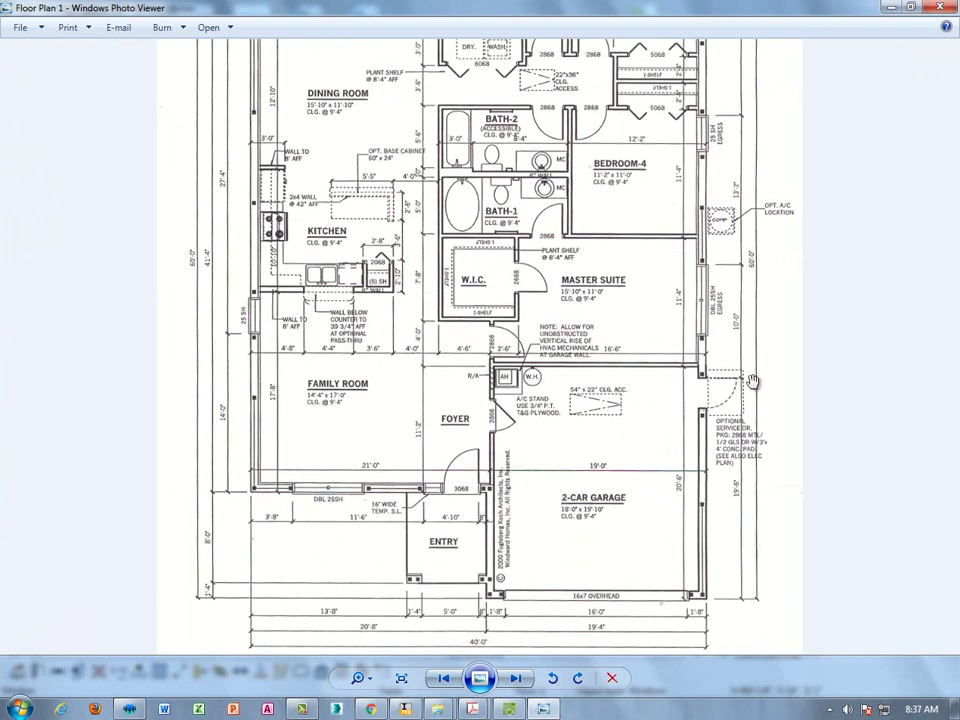
# Step: Switch back to Chief Architect and move the two Master Suite windows together, leaving a gap of about 2" between them
pyautogui.click(509, 709)
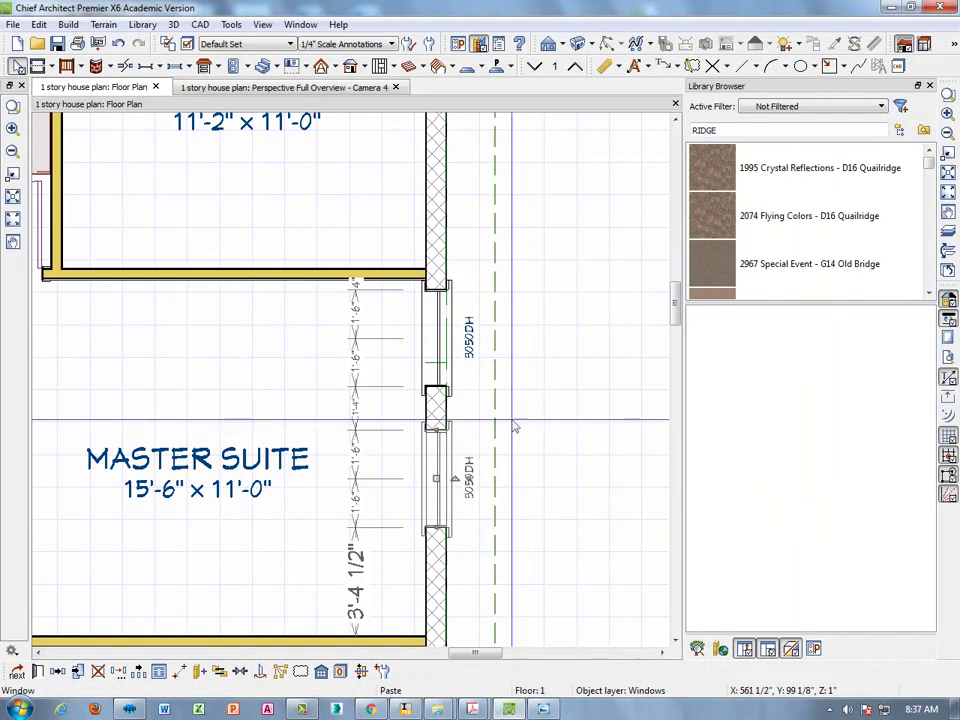
pyautogui.scroll(1, 434, 340)
pyautogui.click(432, 336)
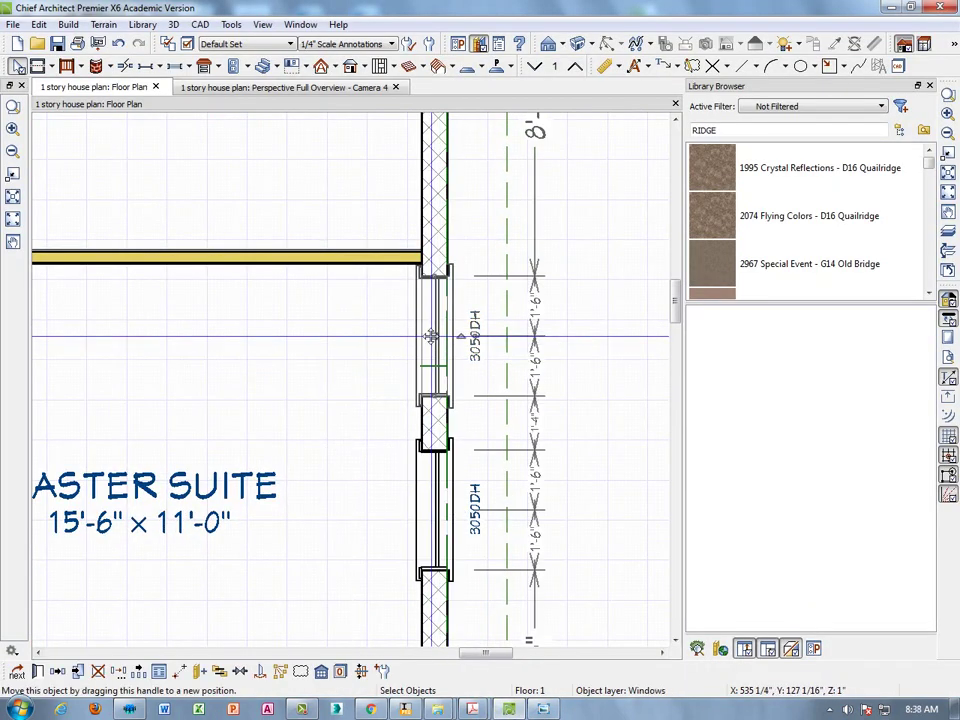
pyautogui.moveTo(432, 336); pyautogui.dragTo(437, 483)
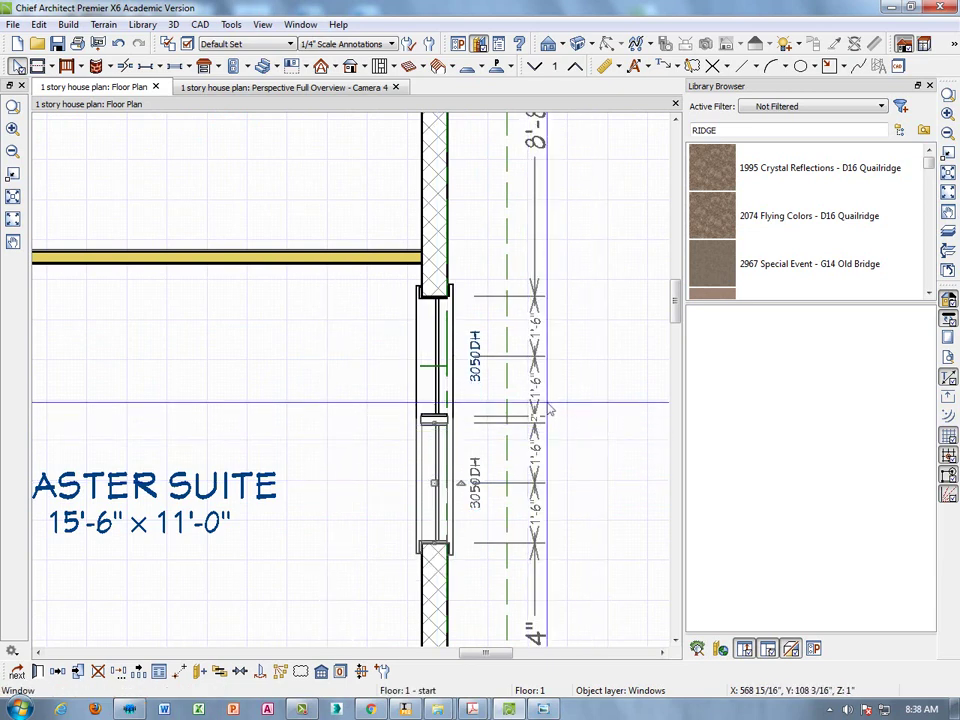
pyautogui.scroll(-1, 552, 430)
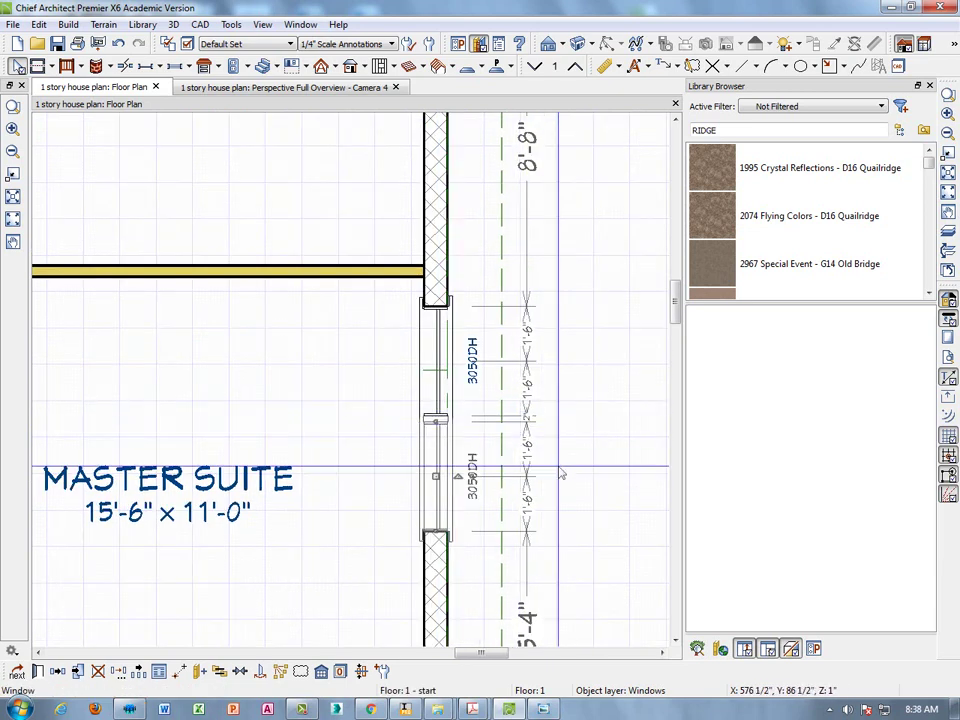
# Step: Examine the dimensions along the right exterior wall from the Master Suite windows past the garage service door
pyautogui.click(543, 709)
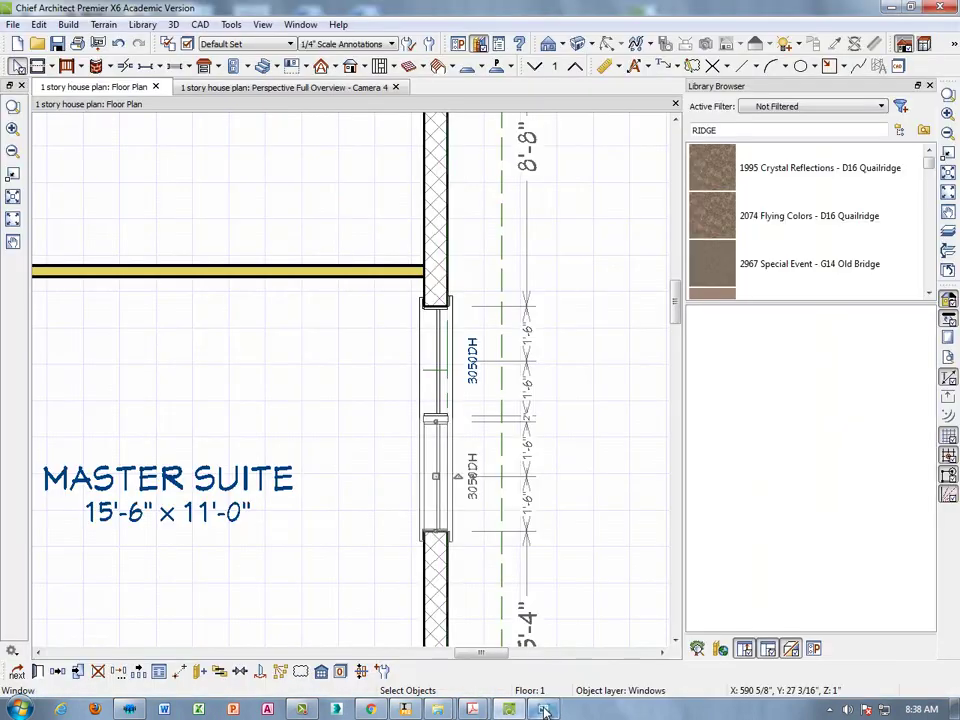
pyautogui.click(543, 708)
pyautogui.scroll(-2, 550, 585)
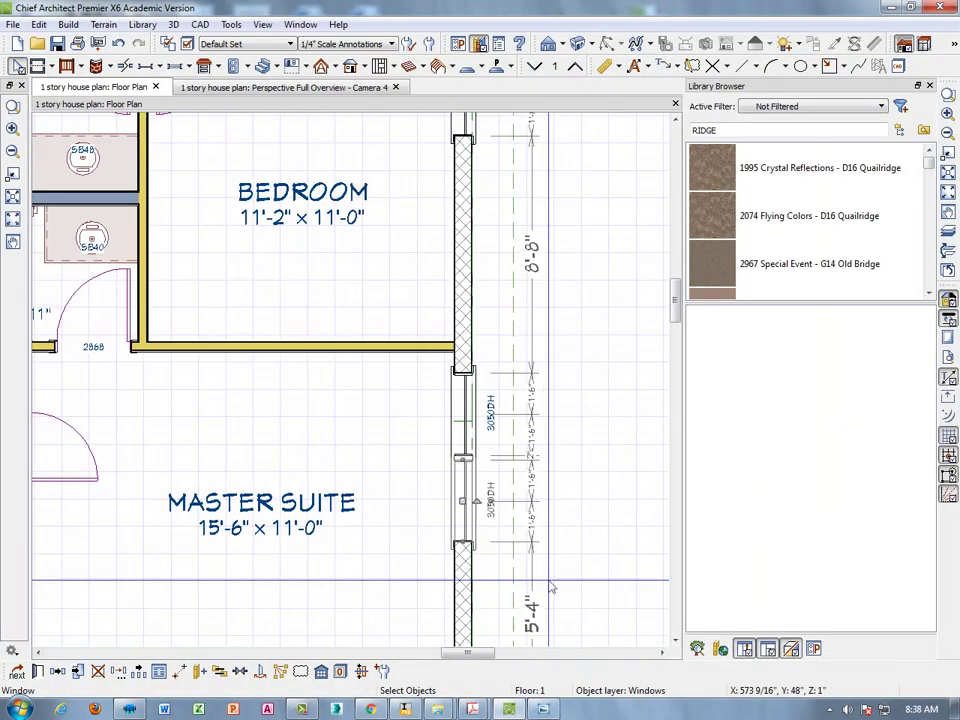
pyautogui.moveTo(553, 583); pyautogui.dragTo(528, 248, button='middle')
pyautogui.scroll(2, 534, 363)
pyautogui.scroll(-3, 530, 360)
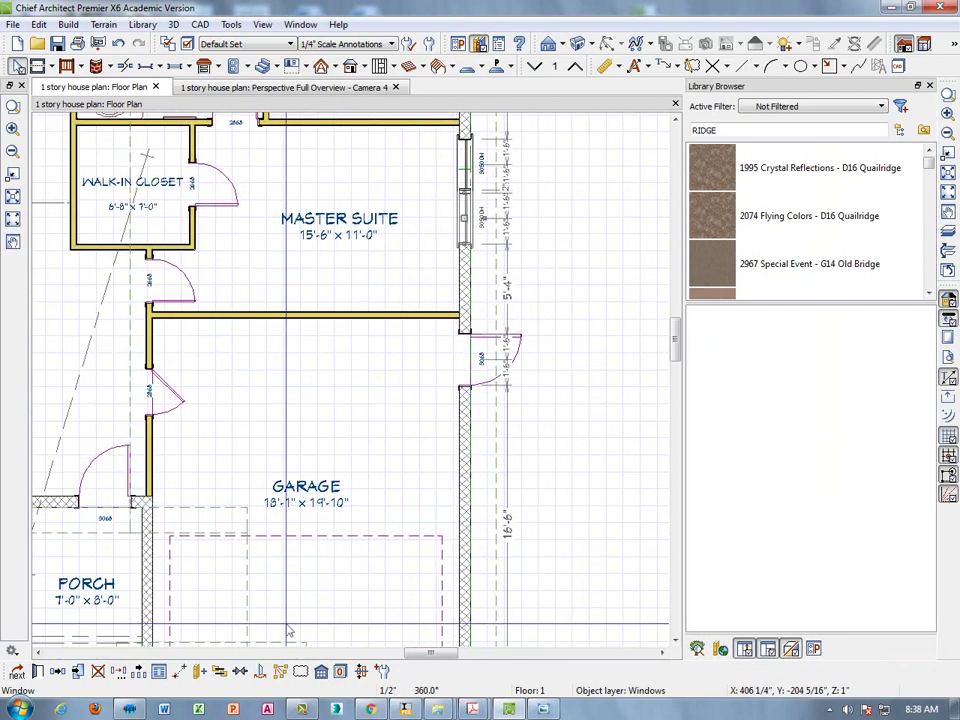
# Step: Open Calculator, add 16 + 3 for the garage wall and service door, and check the sum against the reference floor plan
pyautogui.press('super')
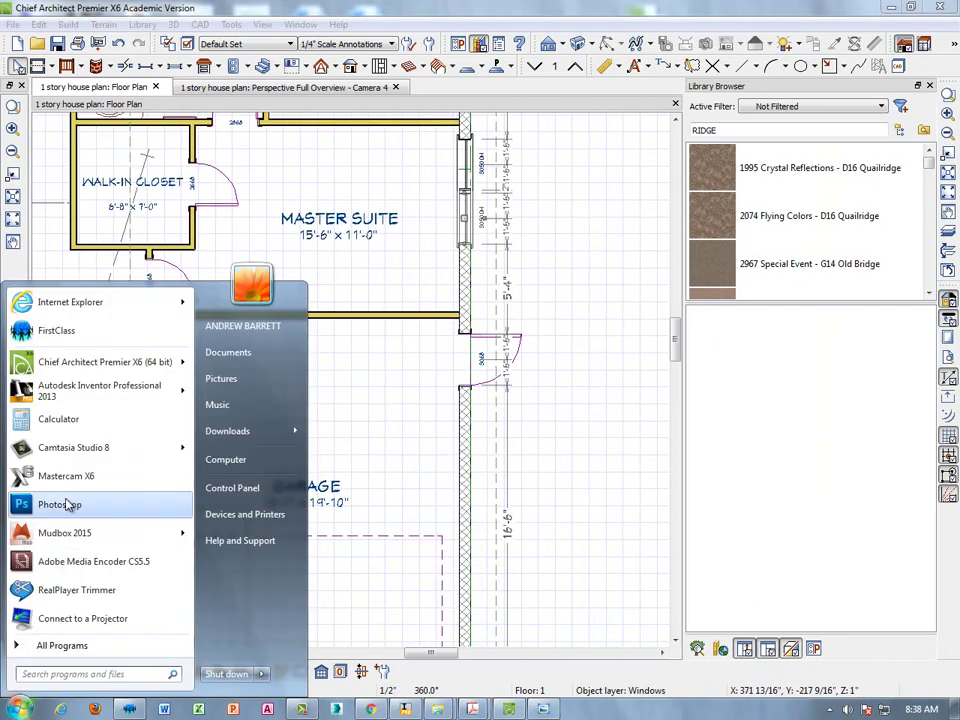
pyautogui.click(62, 419)
pyautogui.moveTo(609, 140); pyautogui.dragTo(703, 254)
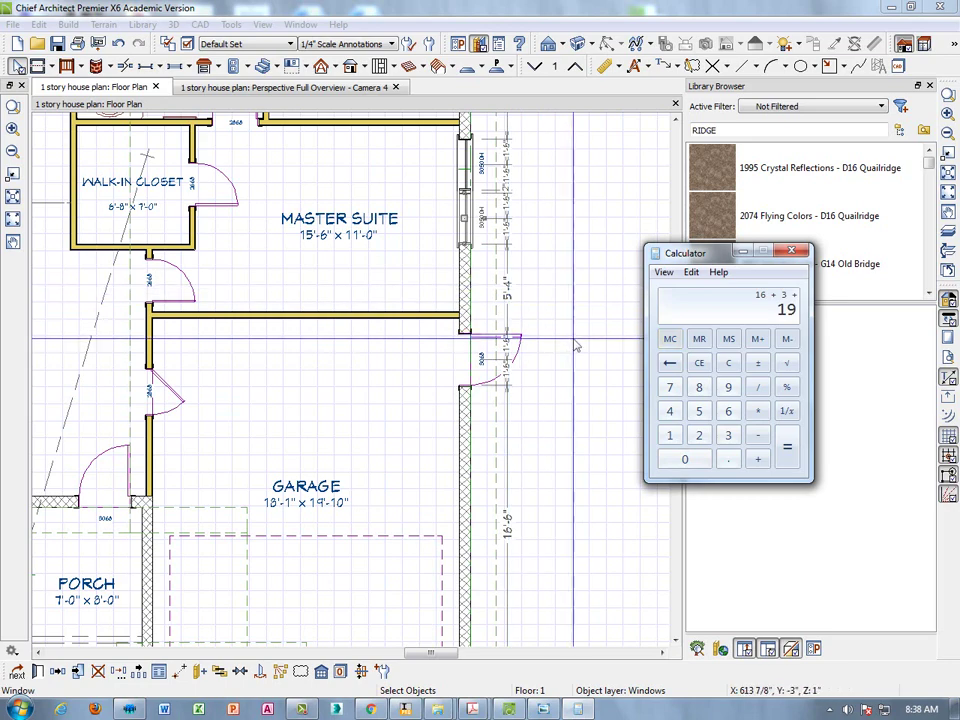
pyautogui.click(548, 710)
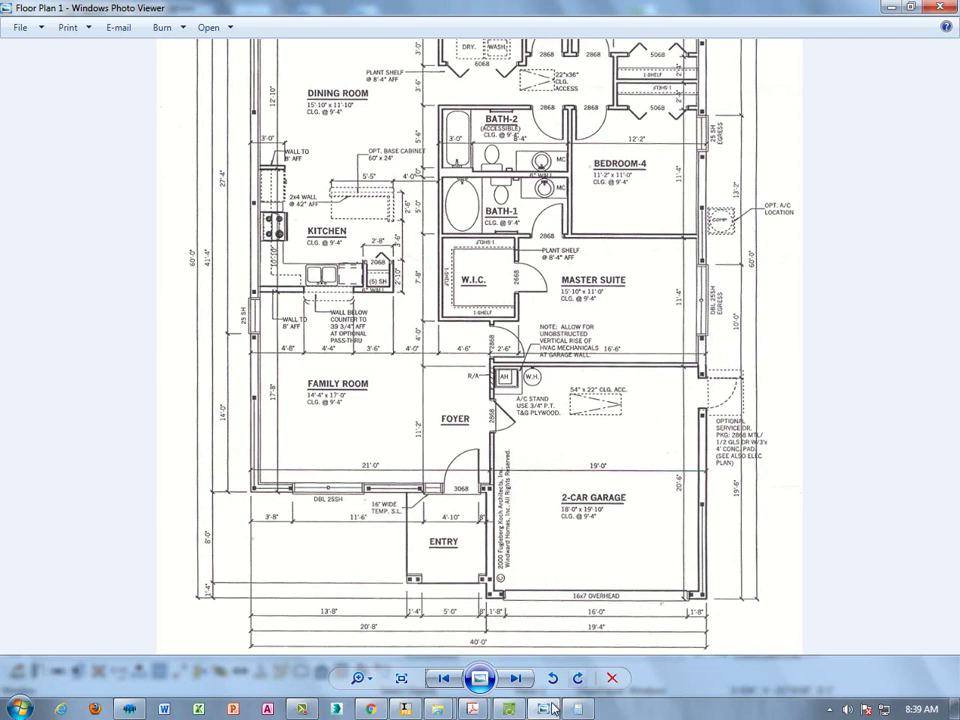
pyautogui.click(510, 709)
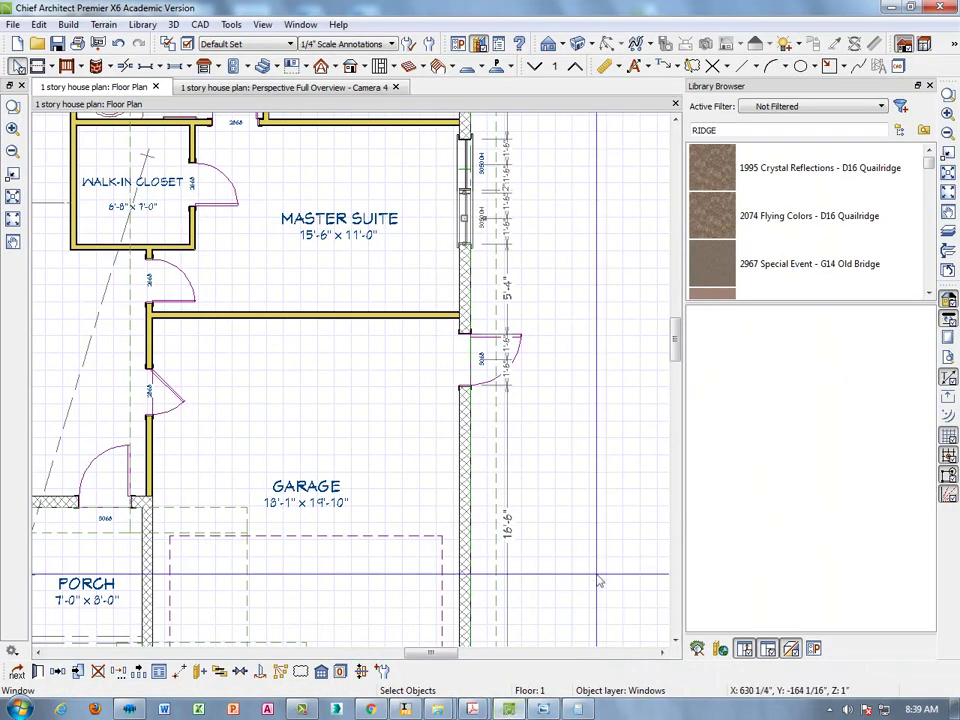
# Step: Check the sum in Calculator, then set the distance between the lower Master Suite window and the garage service door to 4'6"
pyautogui.click(578, 709)
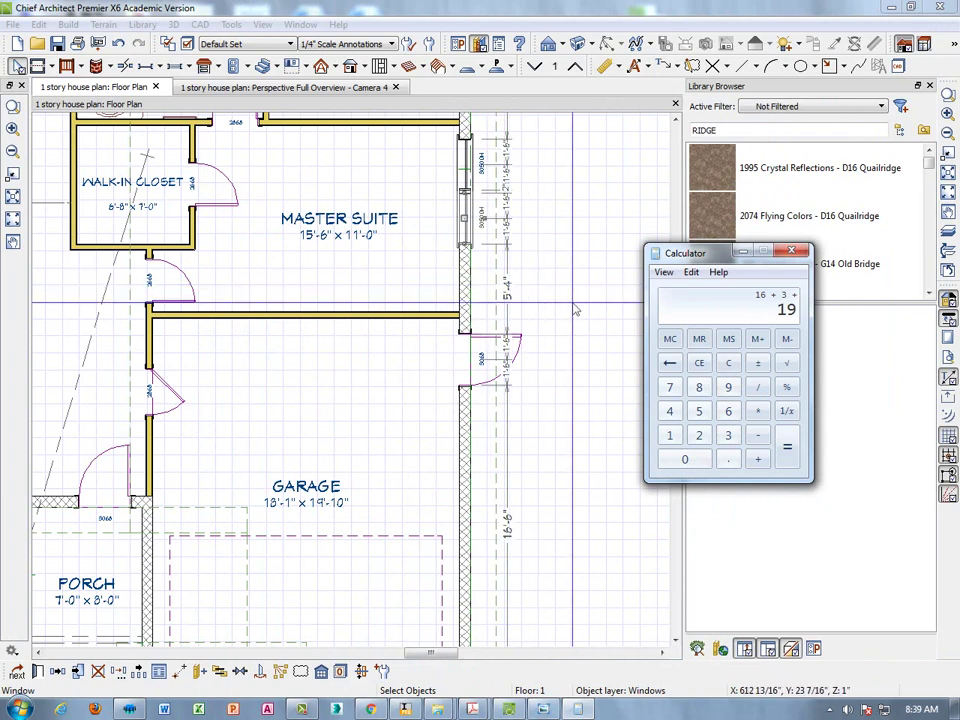
pyautogui.click(508, 289)
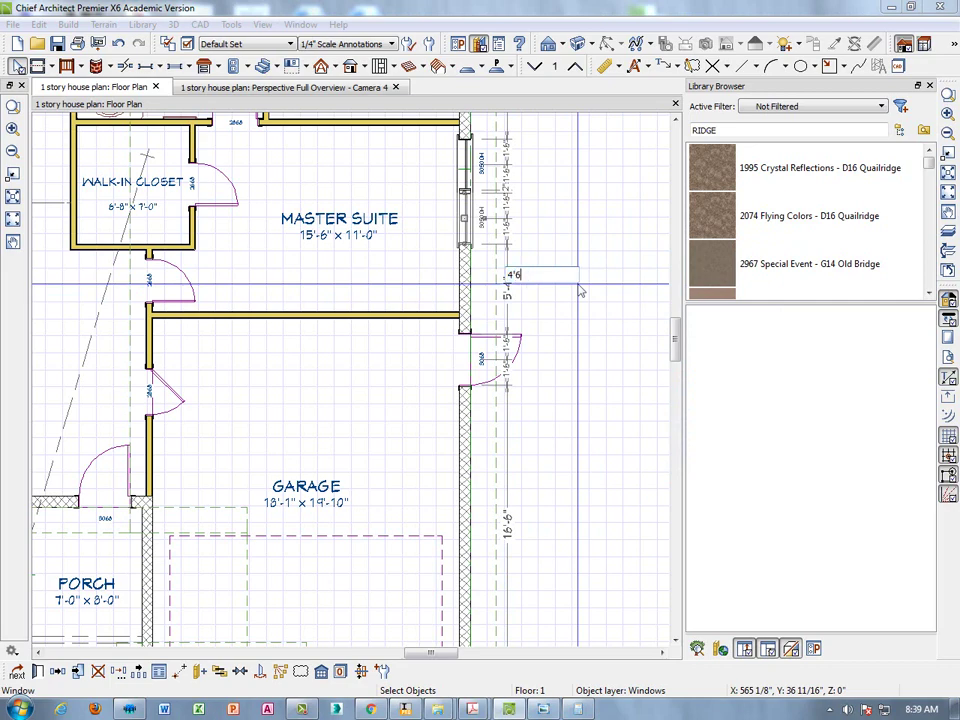
pyautogui.press('Return')
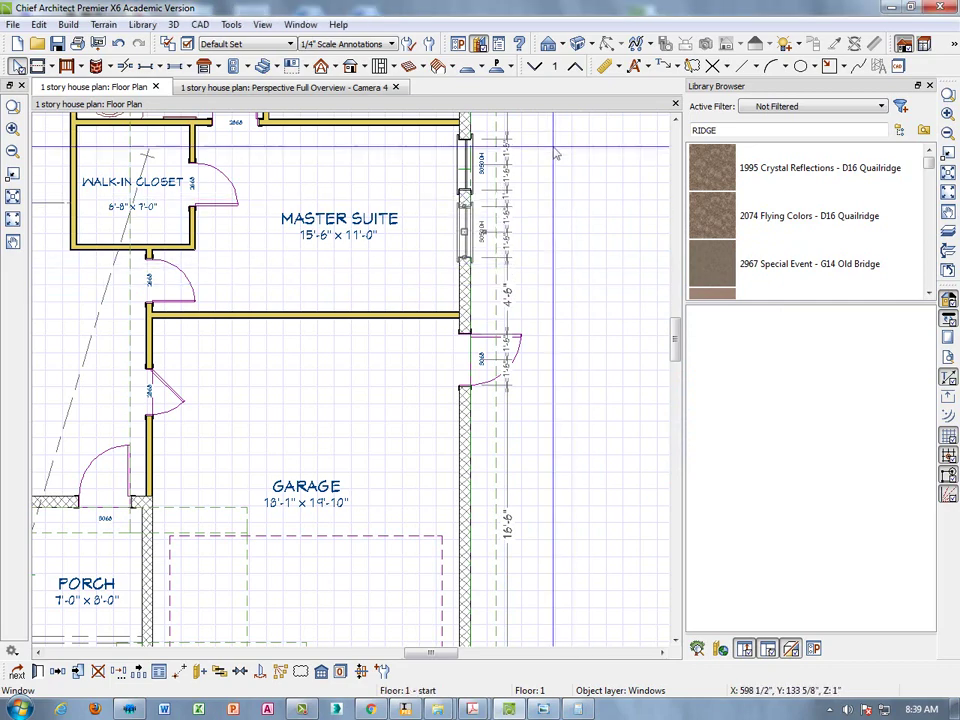
# Step: Move the upper Master Suite window down next to the lower one so the pair forms a double window again
pyautogui.scroll(2, 470, 170)
pyautogui.moveTo(477, 158); pyautogui.dragTo(466, 177)
pyautogui.scroll(-3, 540, 235)
pyautogui.scroll(-2, 558, 228)
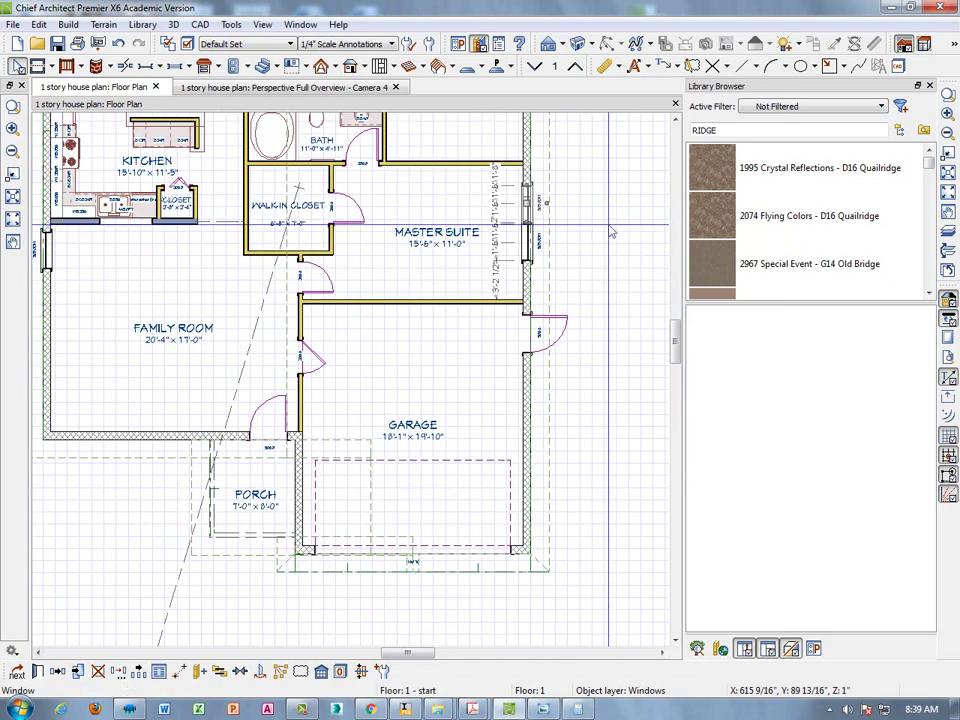
pyautogui.scroll(-2, 540, 340)
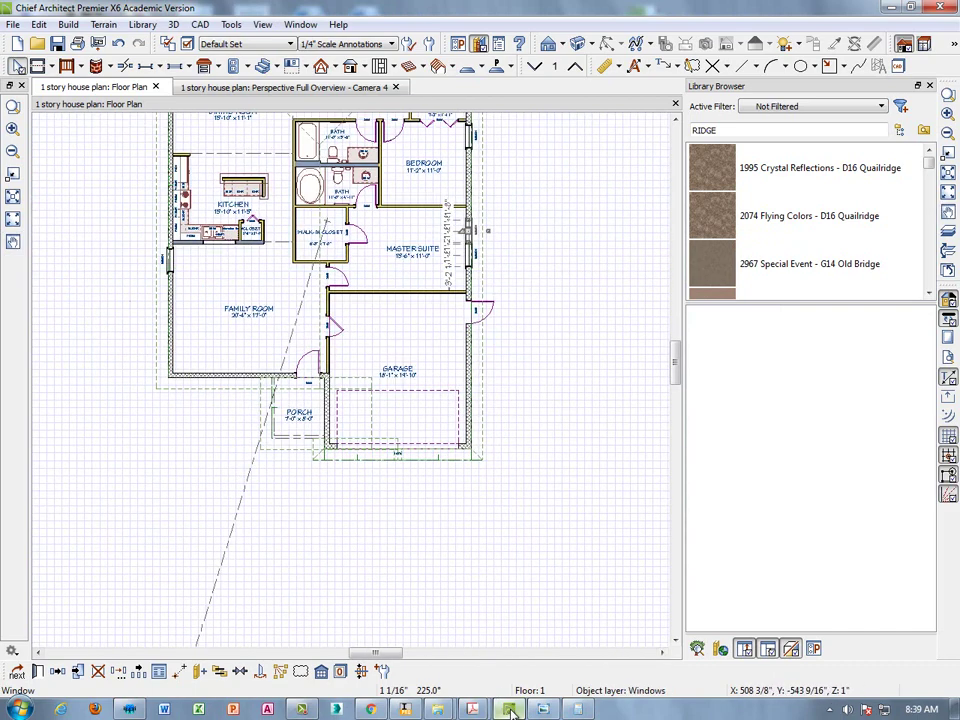
# Step: Orbit the 3D overview to the rear of the house and compare its windows with the Rear Elevation in Windows Photo Viewer
pyautogui.click(355, 88)
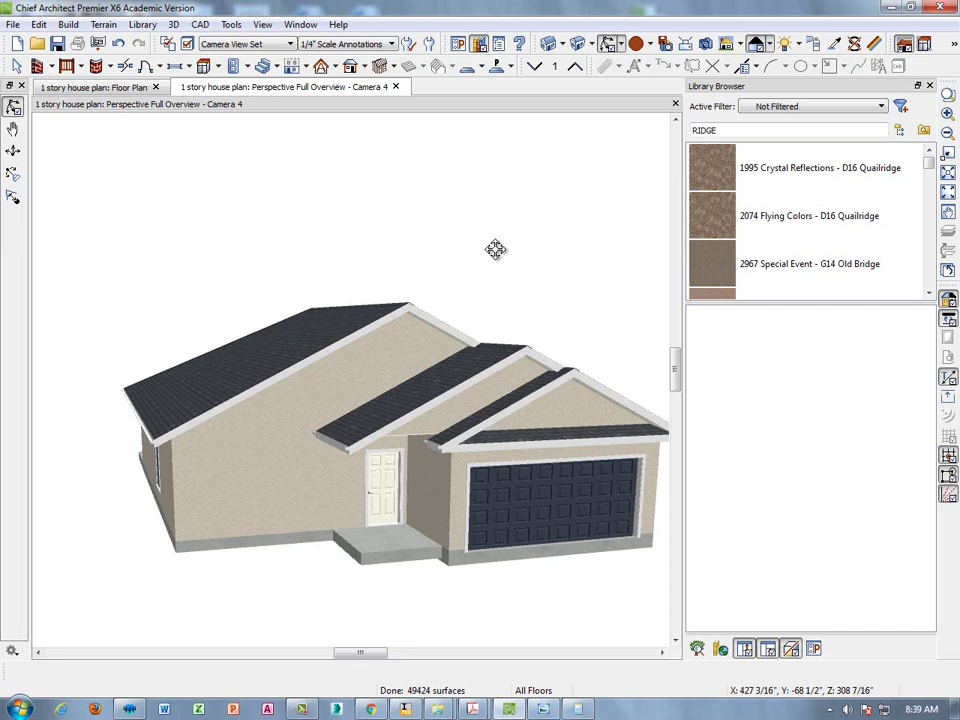
pyautogui.scroll(3, 522, 372)
pyautogui.moveTo(522, 372); pyautogui.dragTo(470, 430)
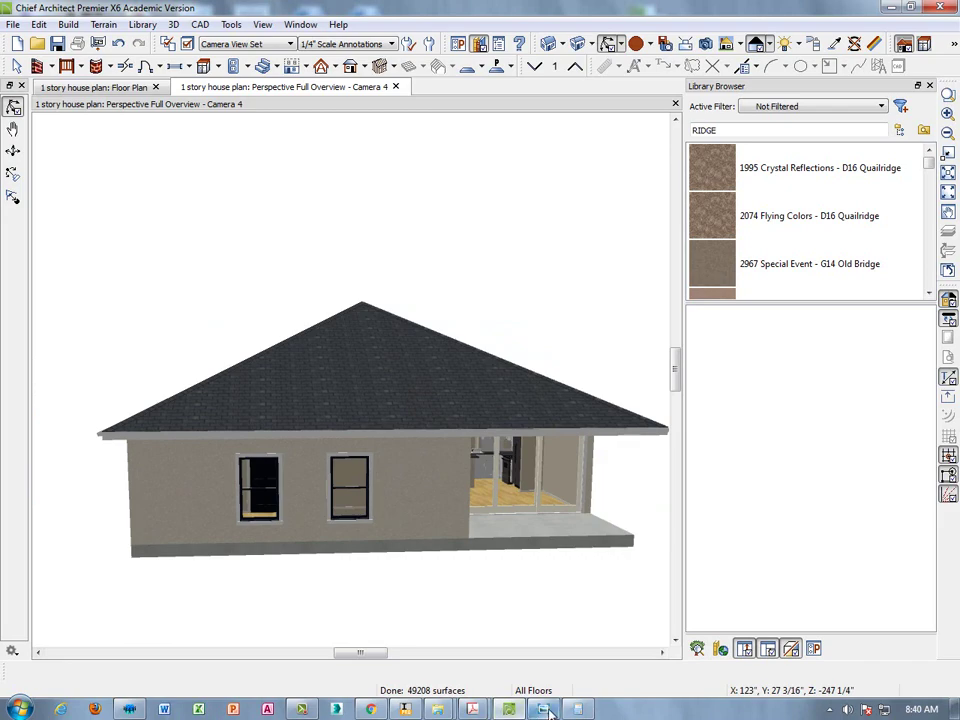
pyautogui.click(545, 710)
pyautogui.click(515, 679)
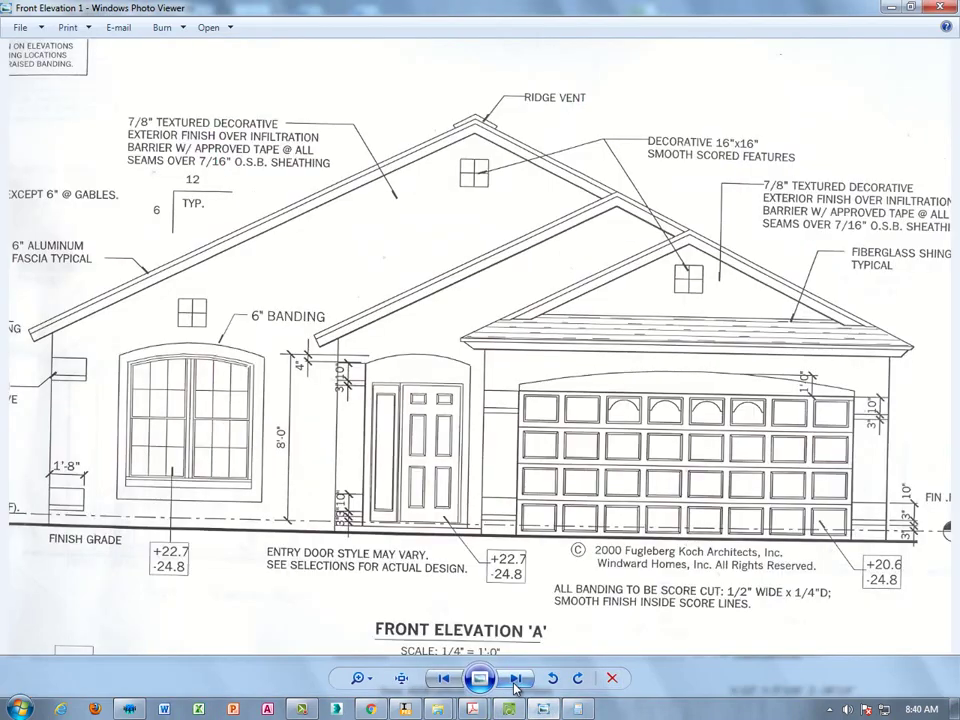
pyautogui.click(514, 679)
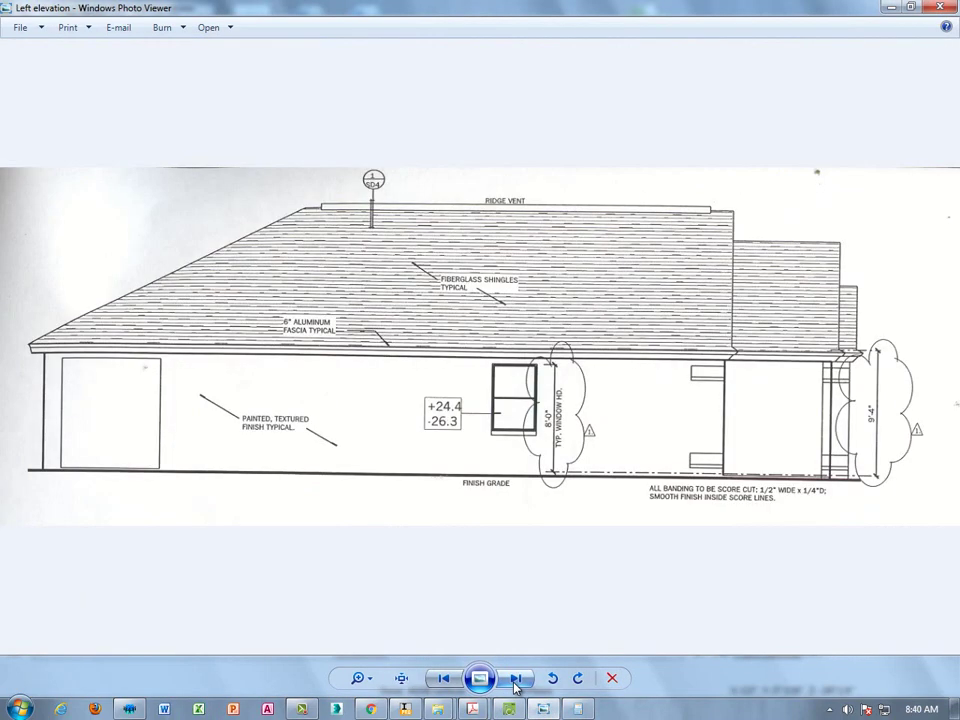
pyautogui.click(515, 679)
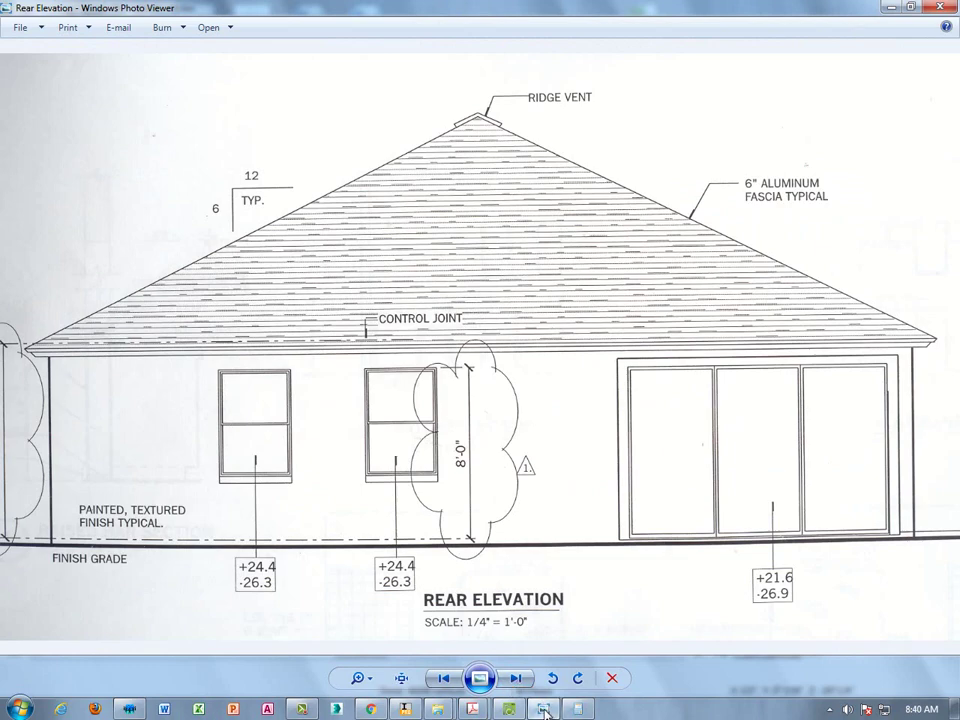
pyautogui.click(544, 710)
pyautogui.click(544, 710)
pyautogui.click(544, 710)
# Step: Orbit the 3D overview to the right side of the house and compare its windows and service door with the Right Elevation drawing
pyautogui.moveTo(379, 515); pyautogui.dragTo(591, 476)
pyautogui.moveTo(386, 452); pyautogui.dragTo(399, 441)
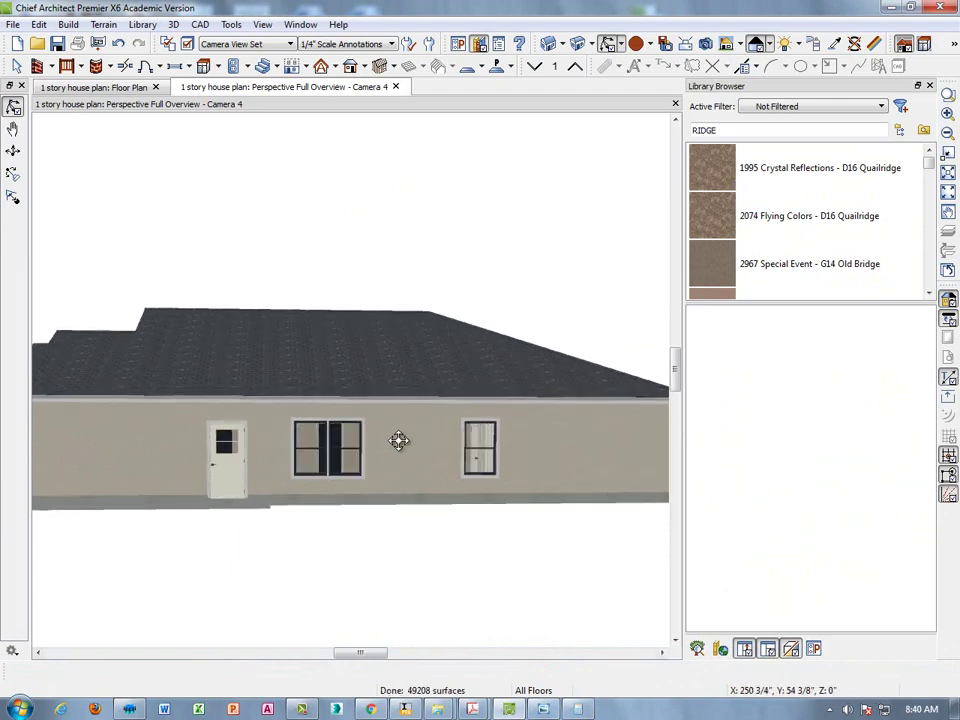
pyautogui.click(542, 708)
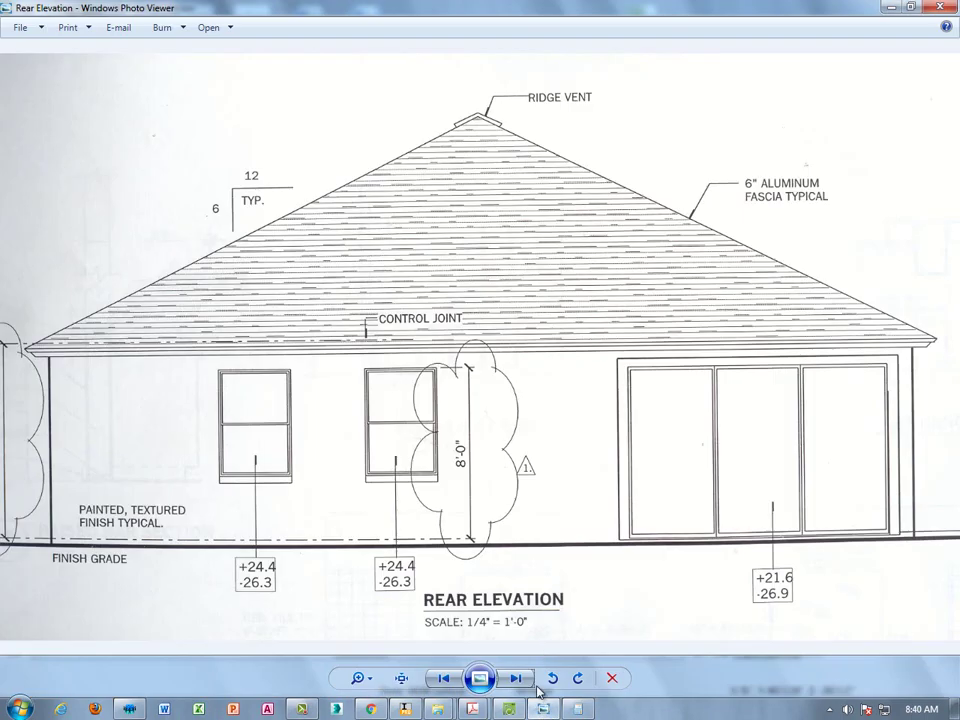
pyautogui.click(516, 679)
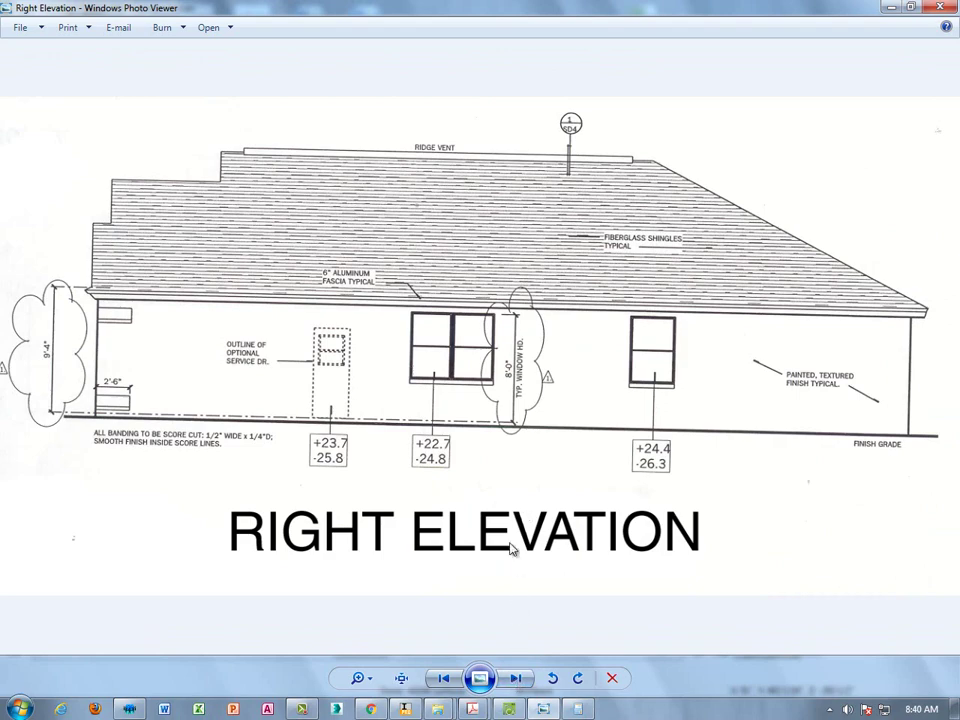
pyautogui.click(544, 708)
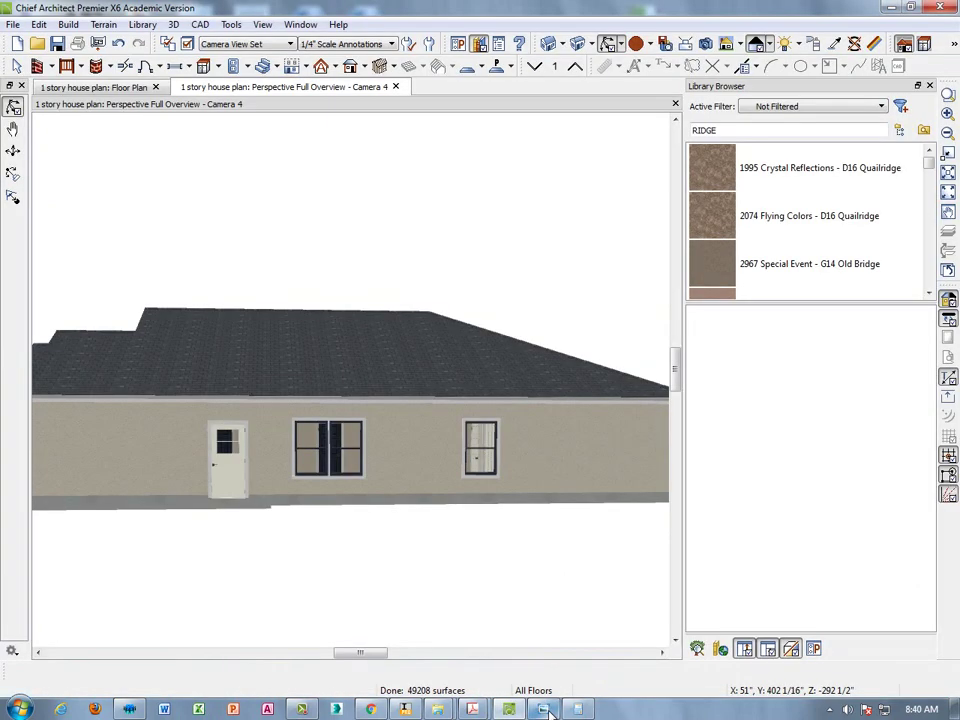
pyautogui.click(545, 710)
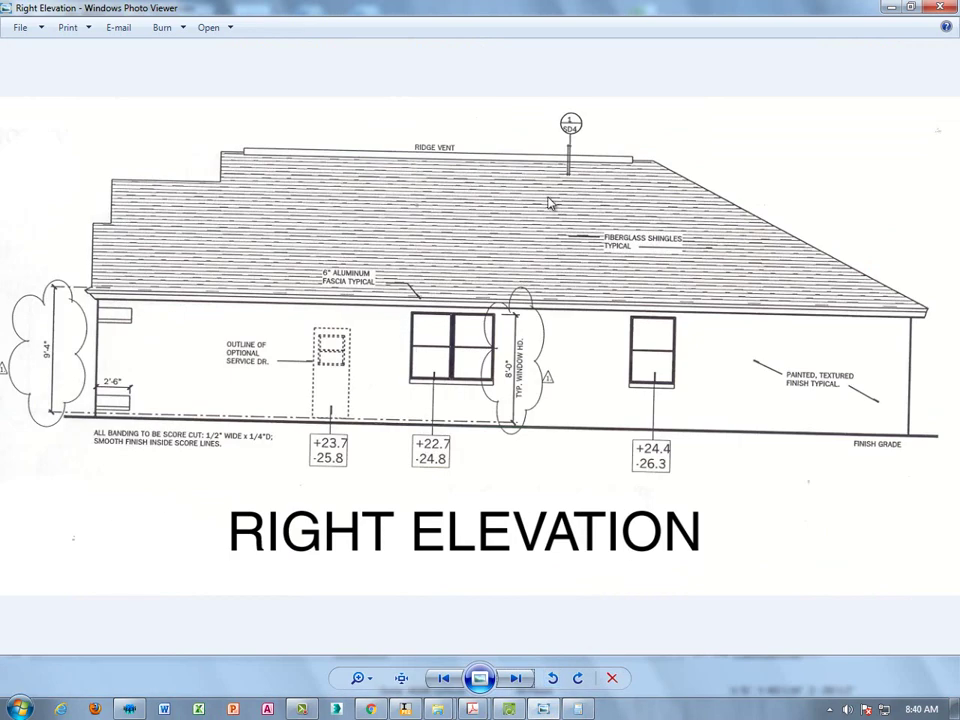
# Step: Find the Left elevation among the reference drawings and compare it with the left side of the house in the 3D overview
pyautogui.click(516, 679)
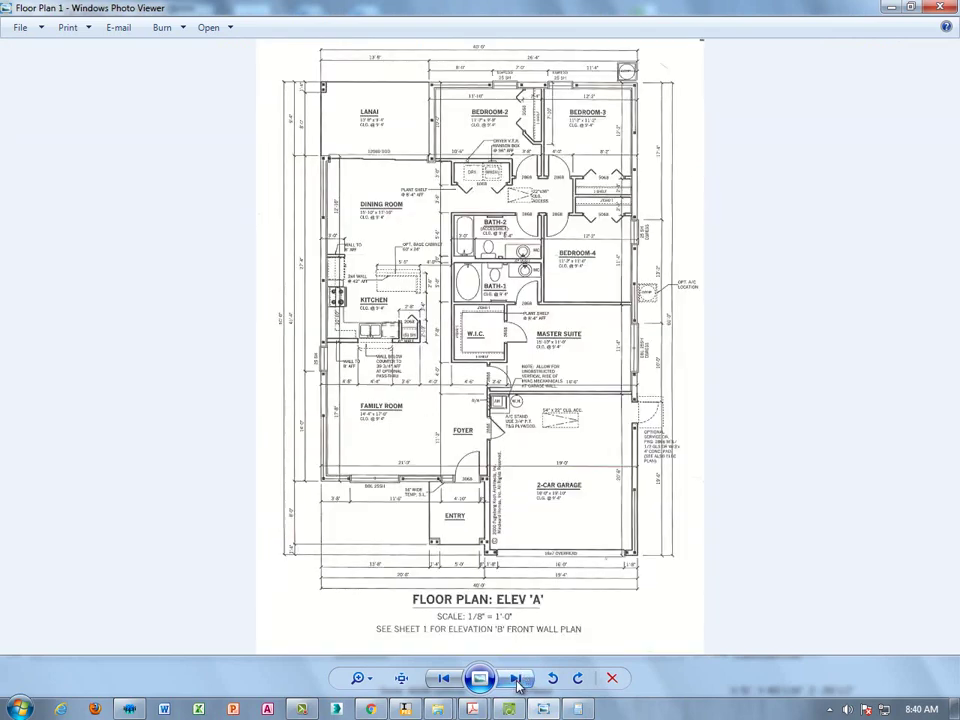
pyautogui.click(516, 679)
pyautogui.click(516, 680)
pyautogui.click(516, 679)
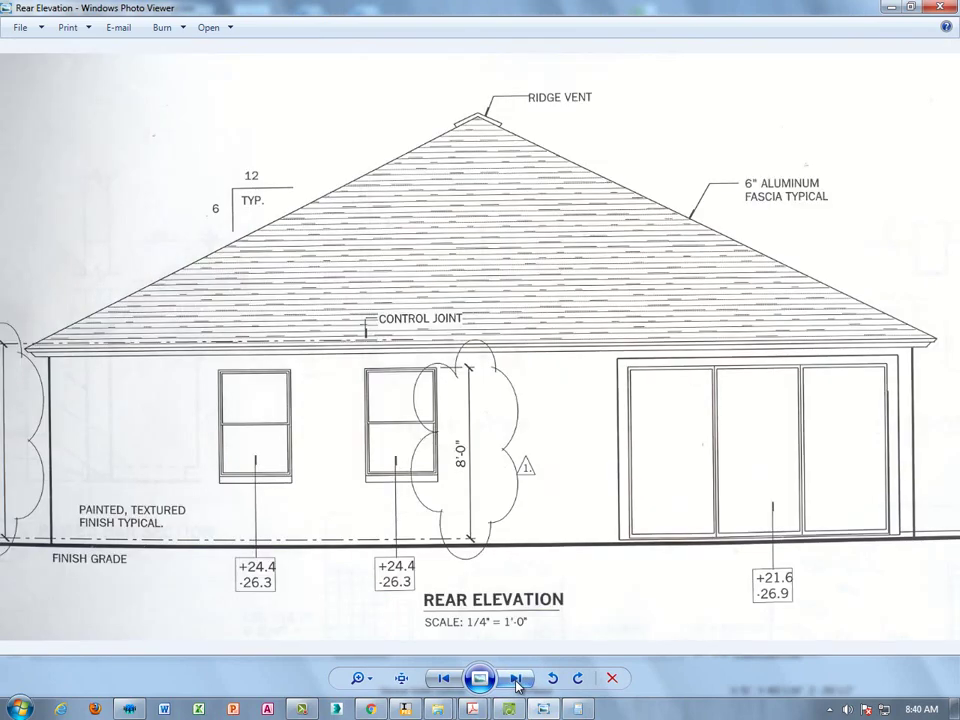
pyautogui.click(516, 679)
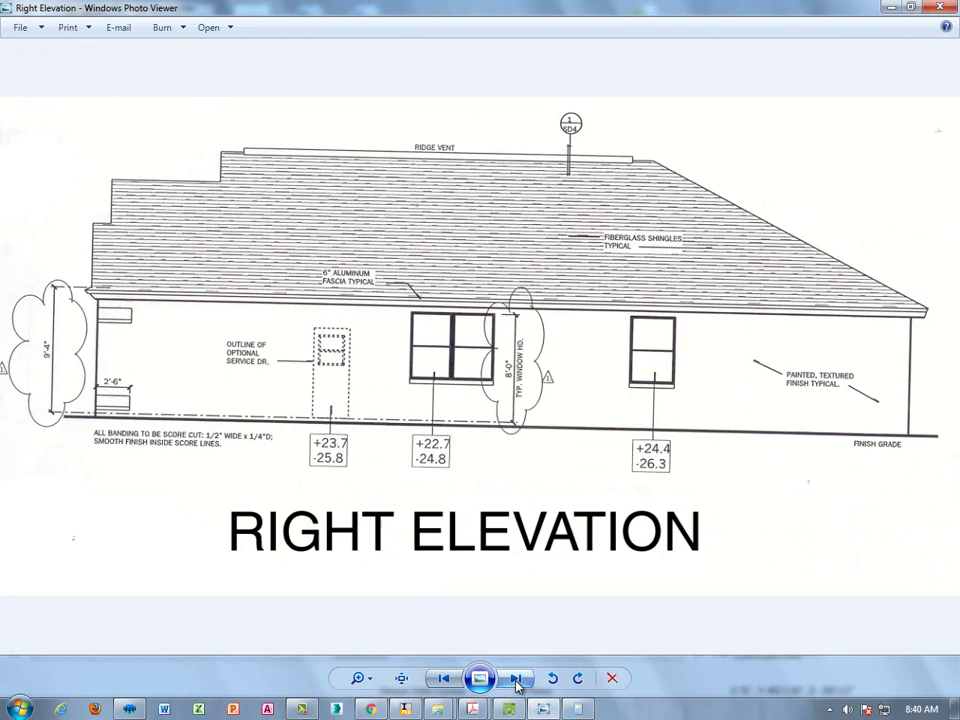
pyautogui.click(516, 679)
pyautogui.click(516, 679)
pyautogui.click(516, 680)
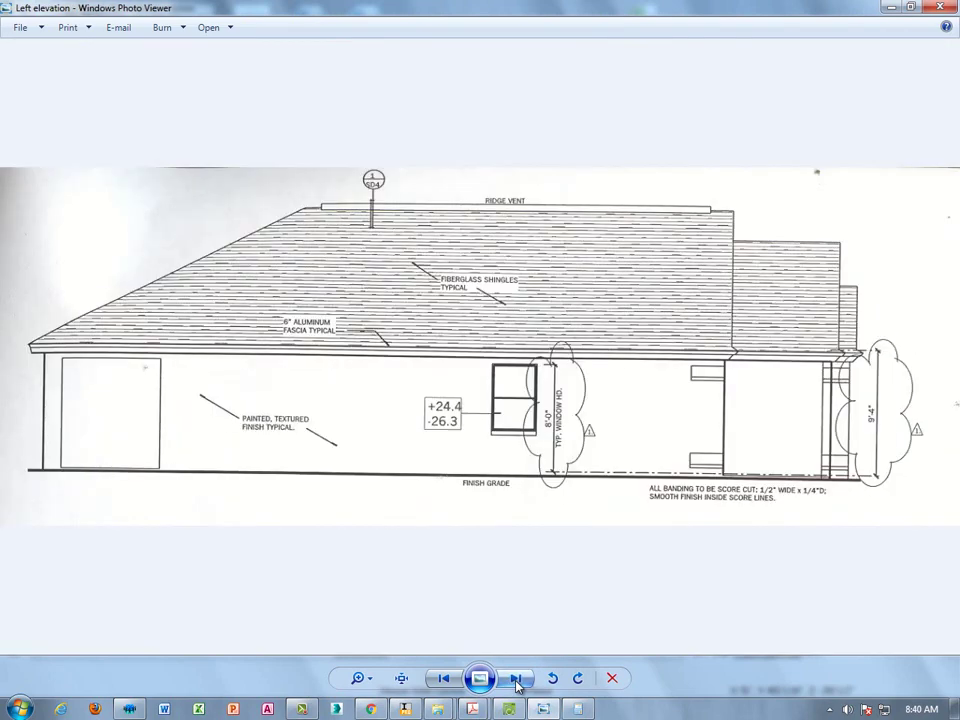
pyautogui.click(543, 708)
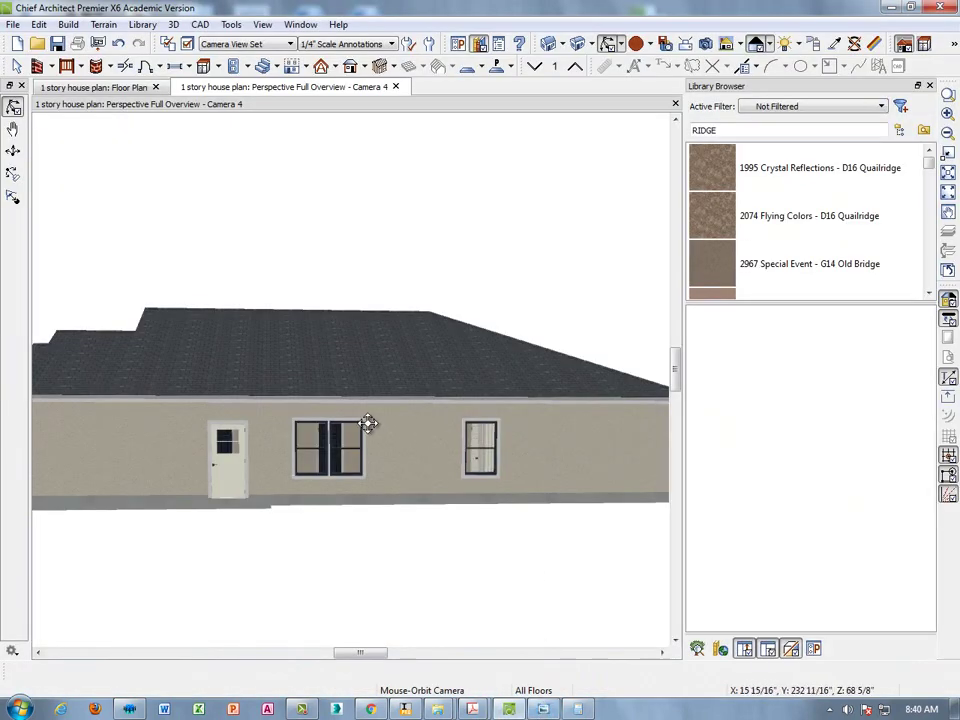
pyautogui.moveTo(368, 423); pyautogui.dragTo(480, 403)
pyautogui.click(545, 710)
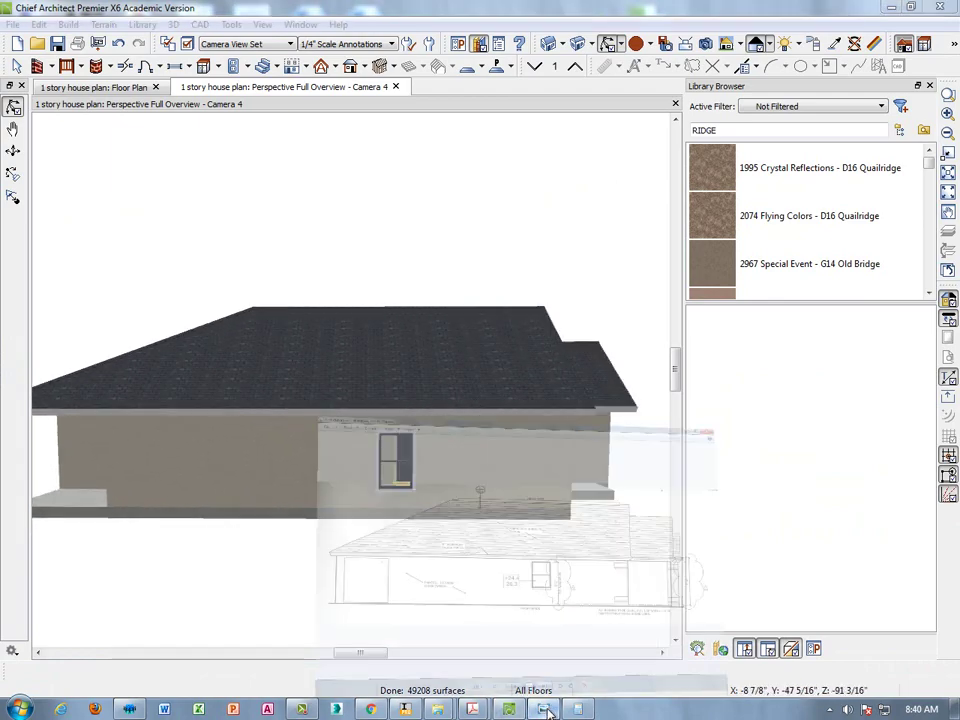
pyautogui.click(545, 710)
# Step: Orbit the 3D overview to the front of the house and compare it with the Front Elevation 1 drawing
pyautogui.moveTo(478, 407); pyautogui.dragTo(332, 399)
pyautogui.click(545, 710)
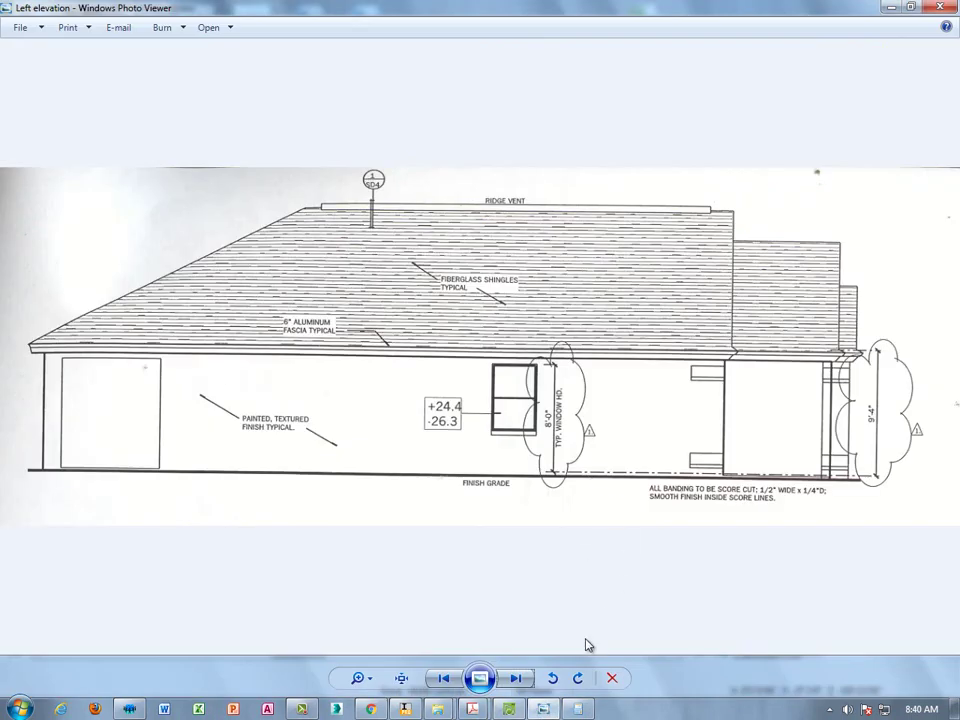
pyautogui.click(444, 678)
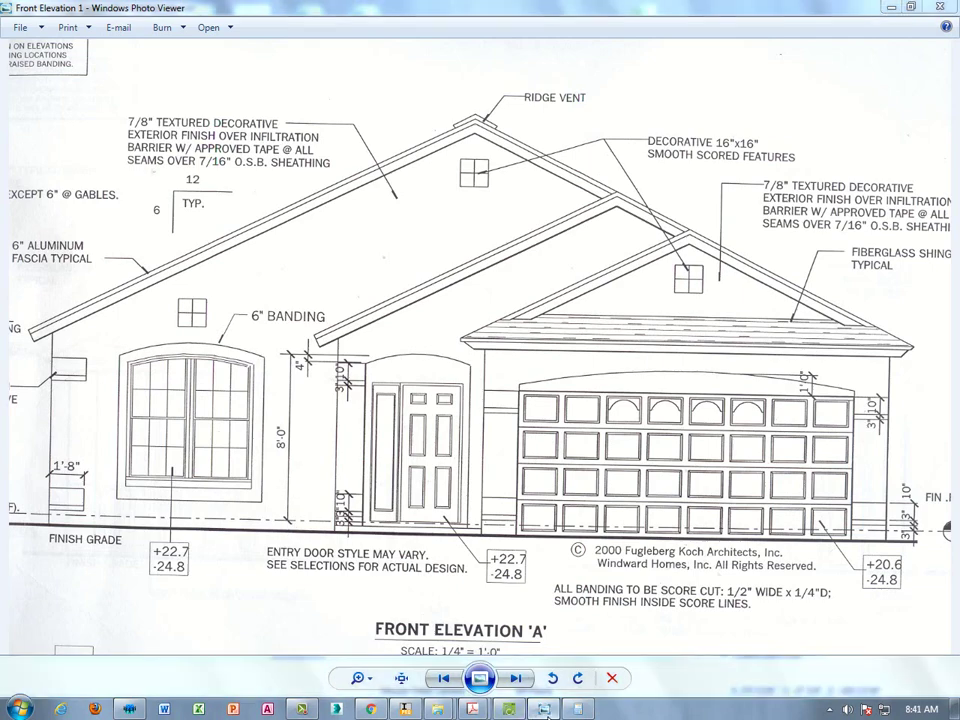
pyautogui.click(612, 678)
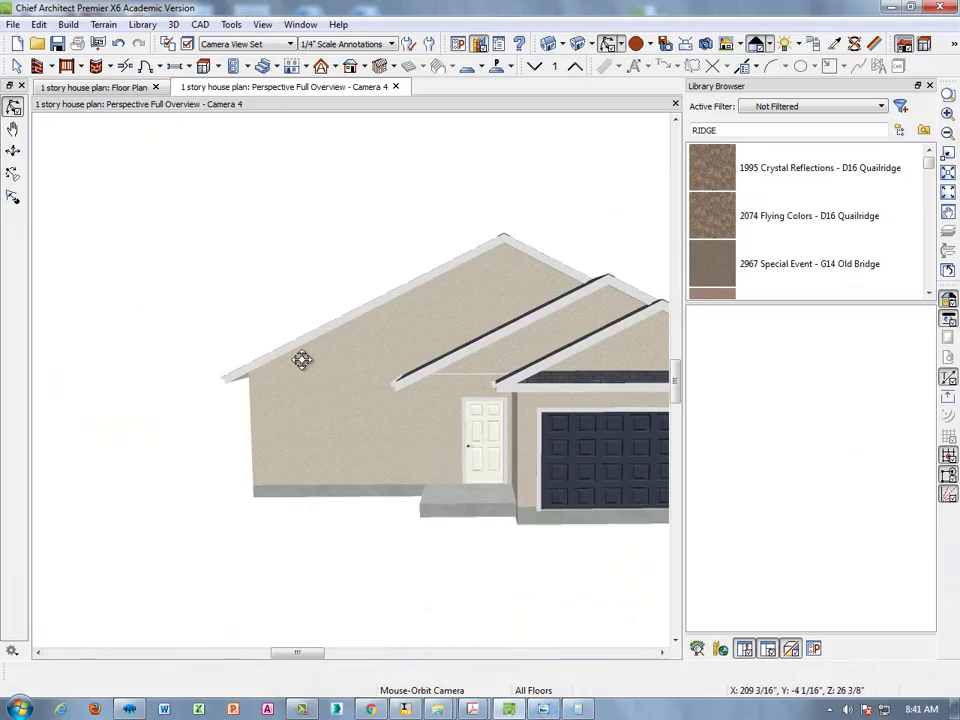
# Step: Return to the floor plan and place a window in the Family Room's front exterior wall, beside the porch
pyautogui.click(118, 89)
pyautogui.click(175, 66)
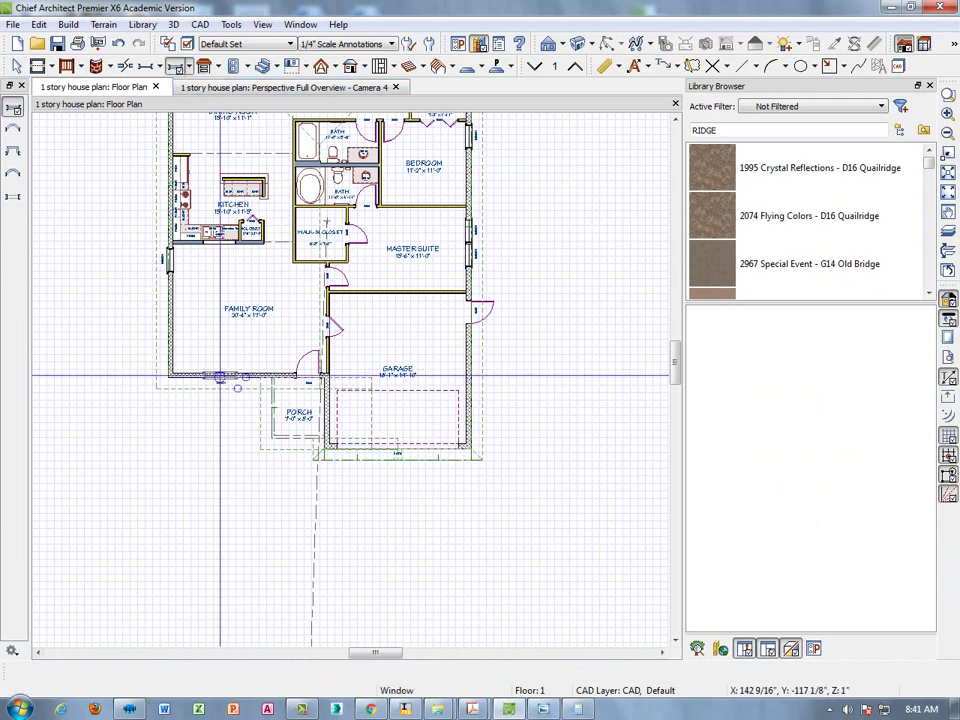
pyautogui.click(221, 376)
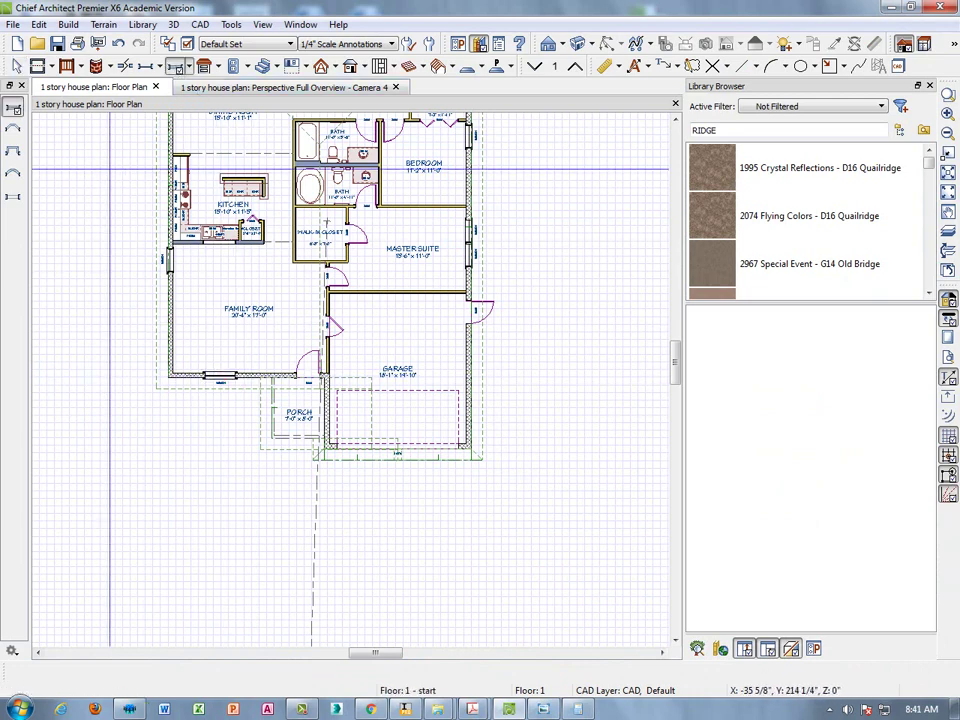
# Step: Set the Family Room front window to 72" wide and 72" high, checking its proportions against the Front Elevation
pyautogui.doubleClick(220, 376)
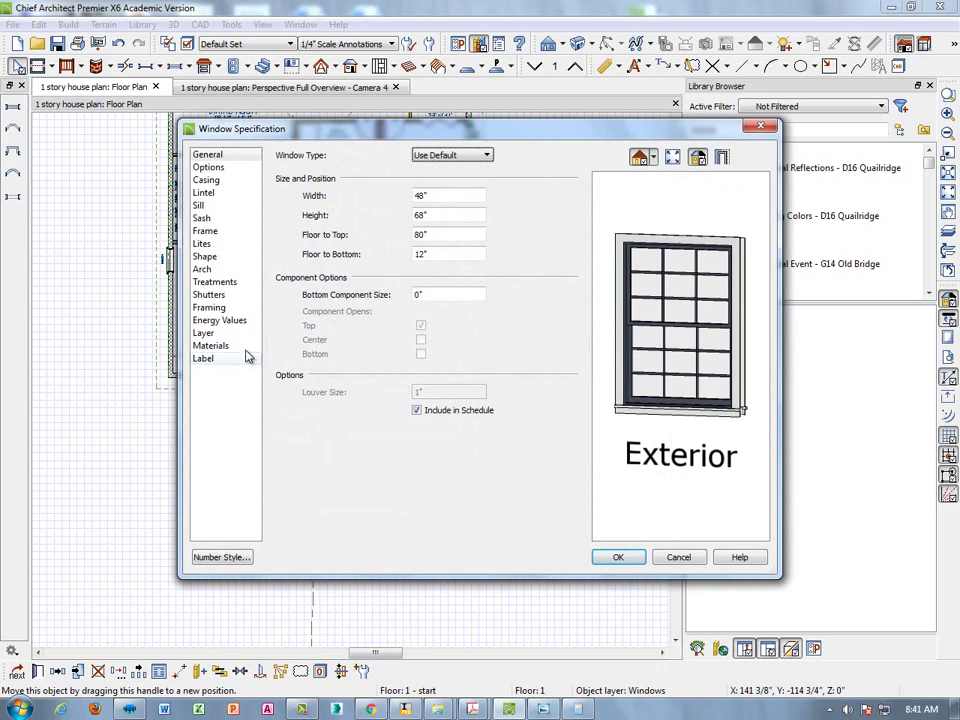
pyautogui.moveTo(426, 196); pyautogui.dragTo(405, 197)
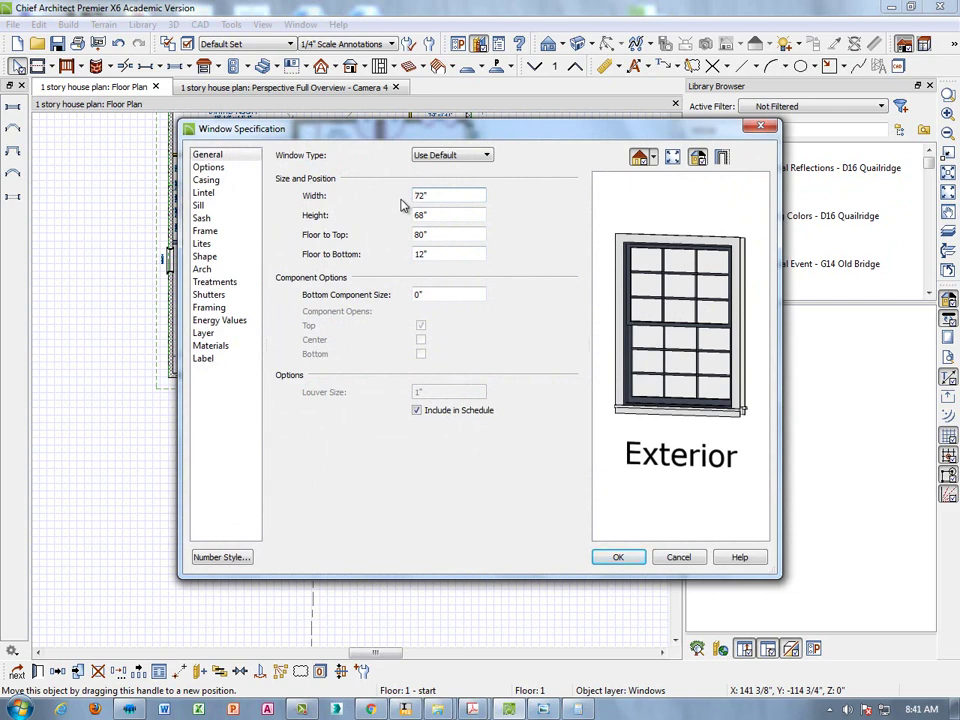
pyautogui.press('Tab')
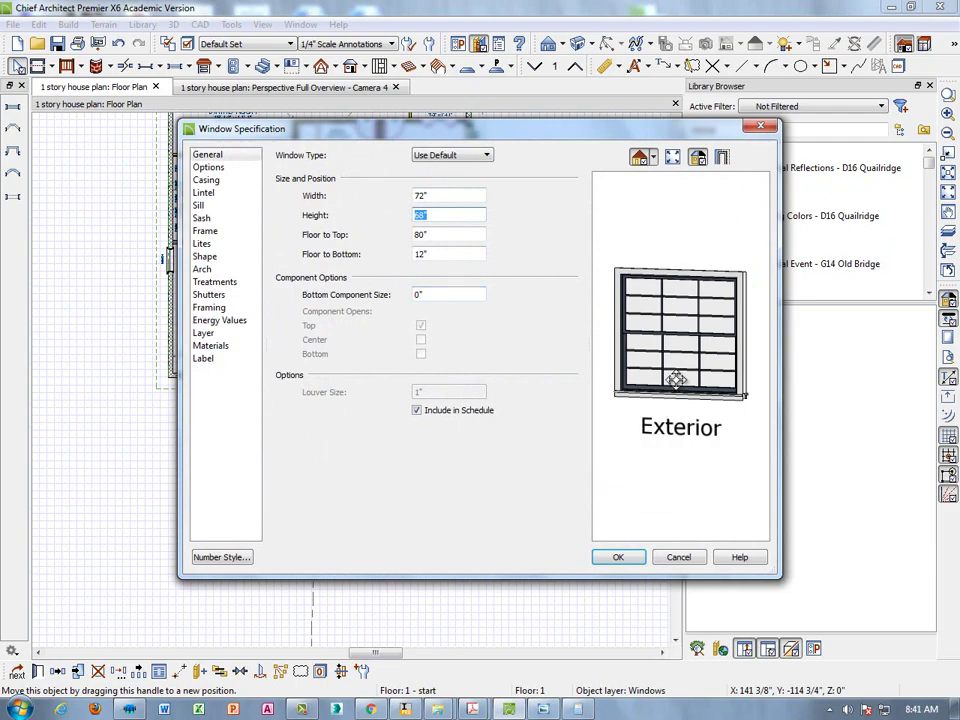
pyautogui.click(541, 710)
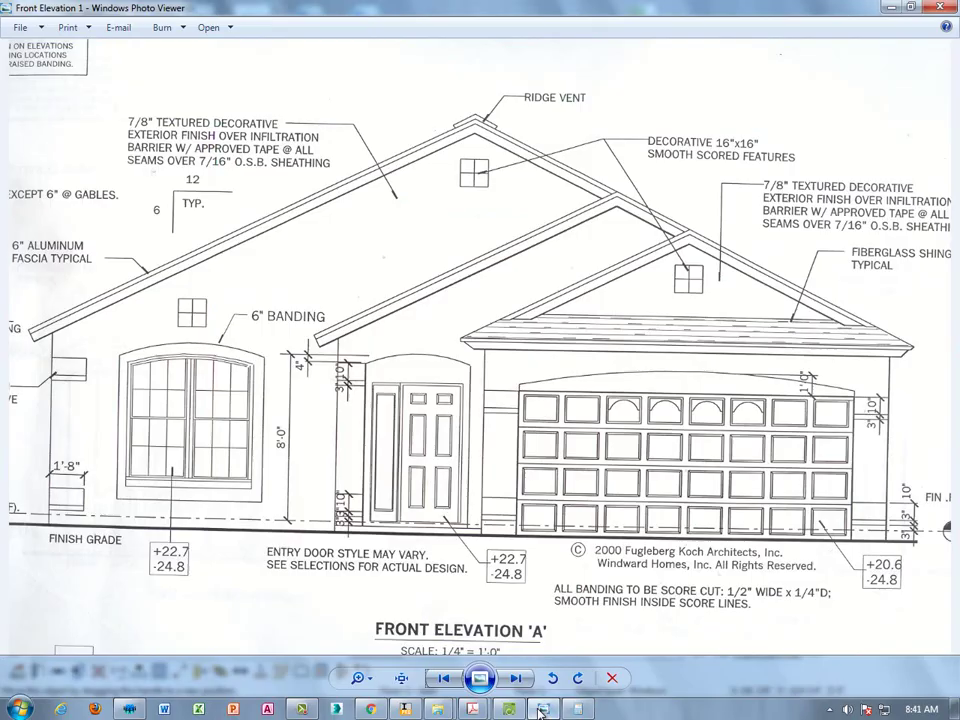
pyautogui.click(541, 710)
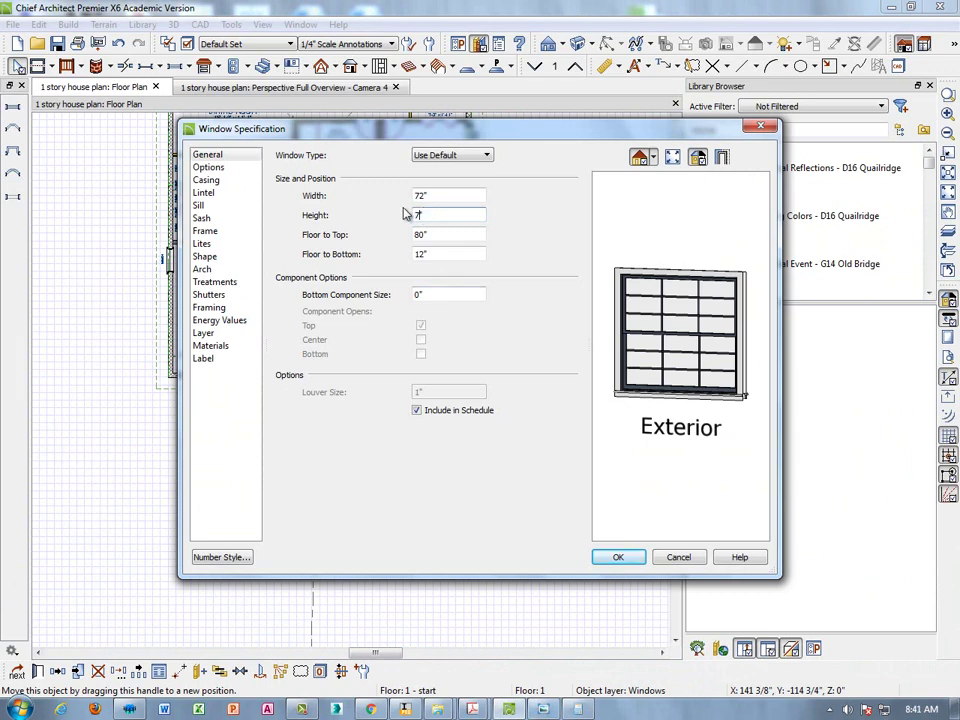
pyautogui.write('2')
pyautogui.press('Tab')
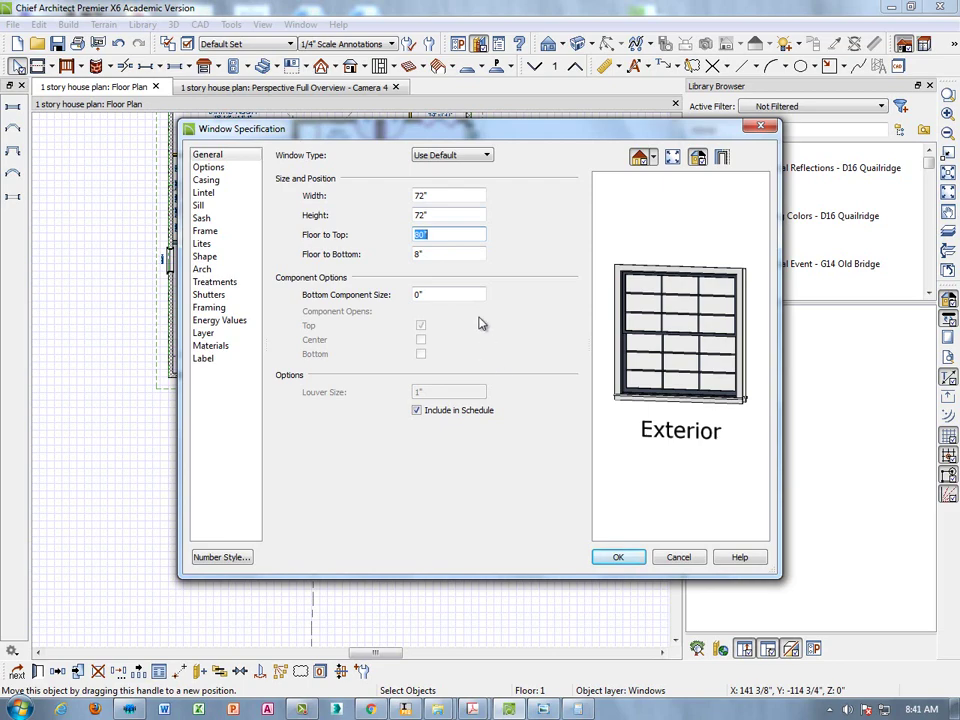
# Step: Give the Family Room front window a full Broken Arch top with a height of 10", following the Front Elevation drawing
pyautogui.click(545, 709)
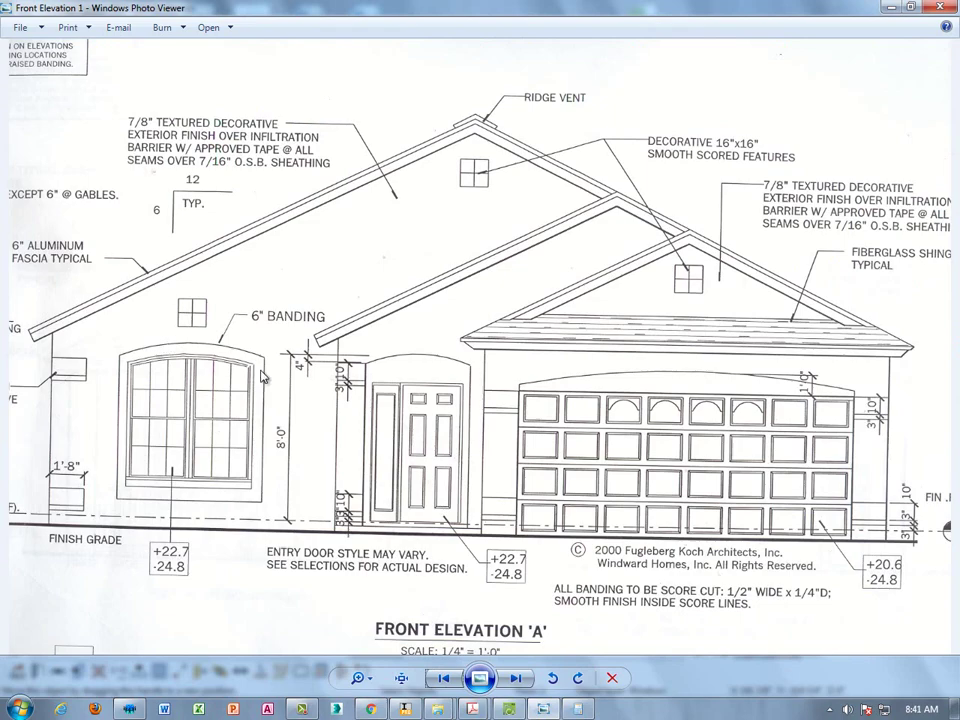
pyautogui.hotkey('alt', 'Tab')
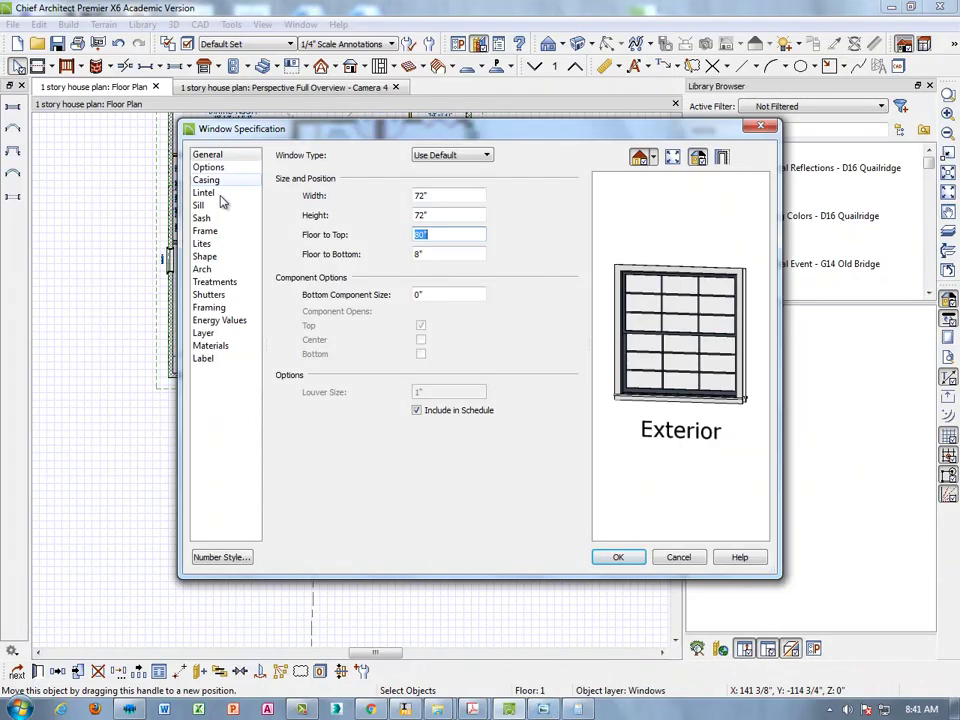
pyautogui.click(203, 269)
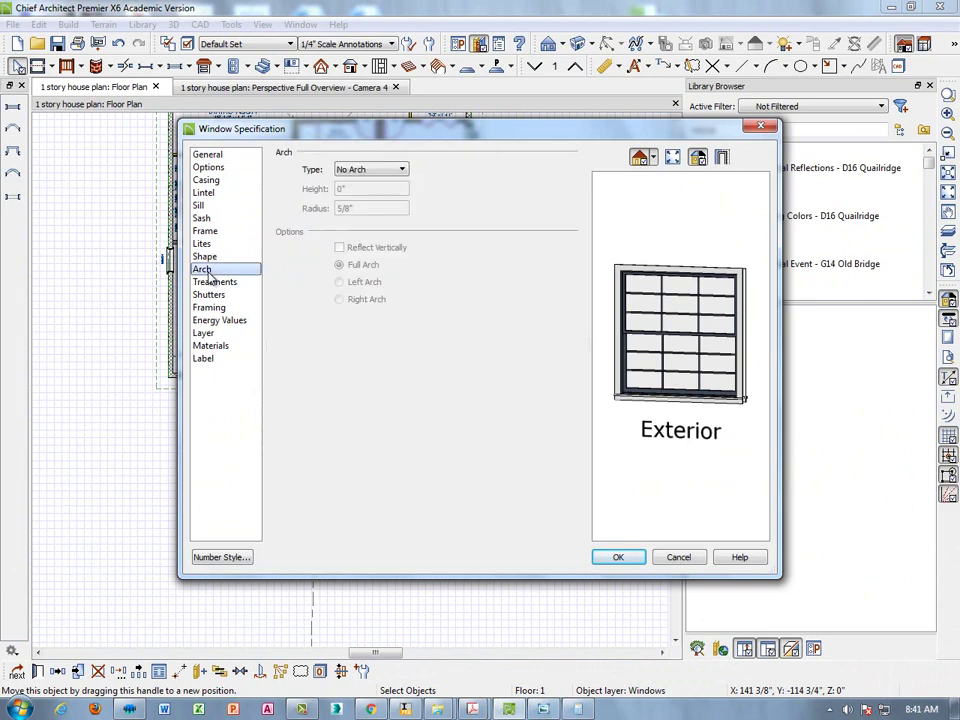
pyautogui.click(401, 170)
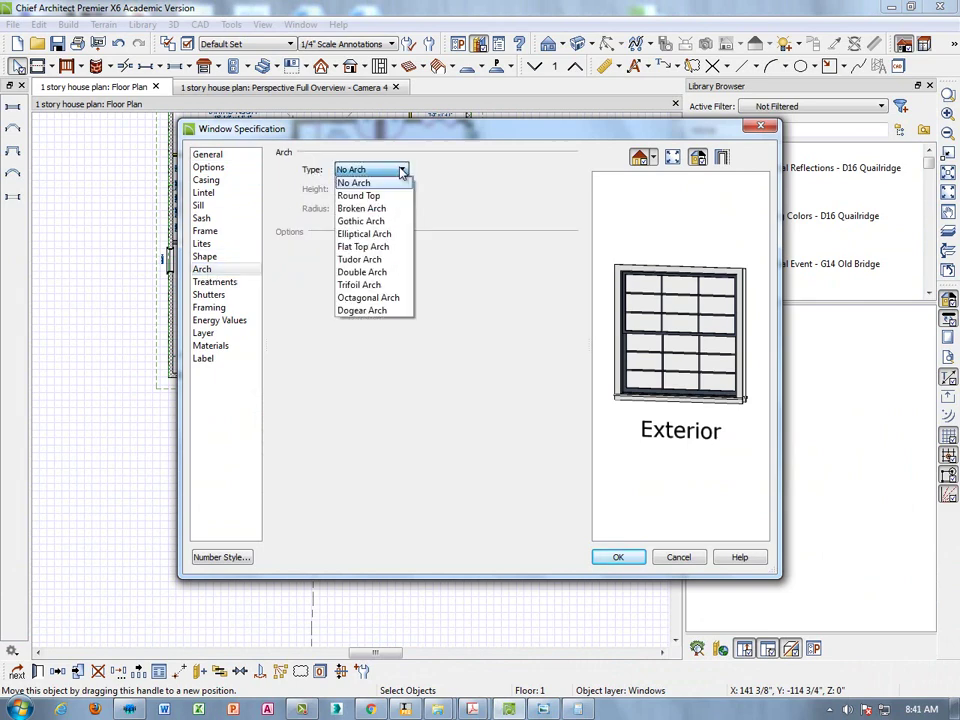
pyautogui.click(371, 215)
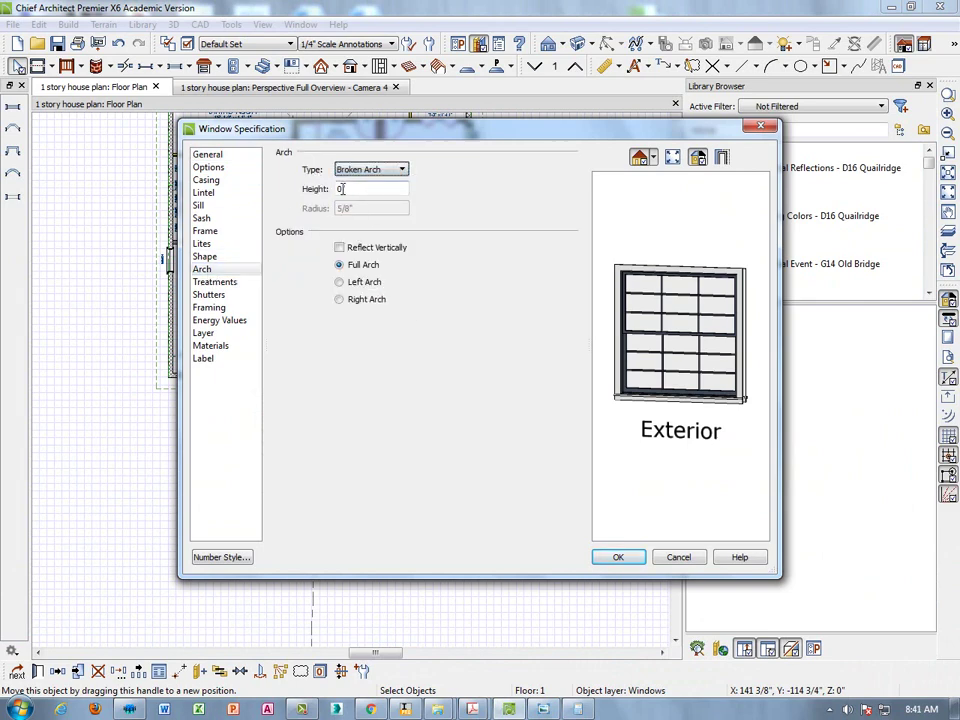
pyautogui.doubleClick(341, 189)
pyautogui.press('Tab')
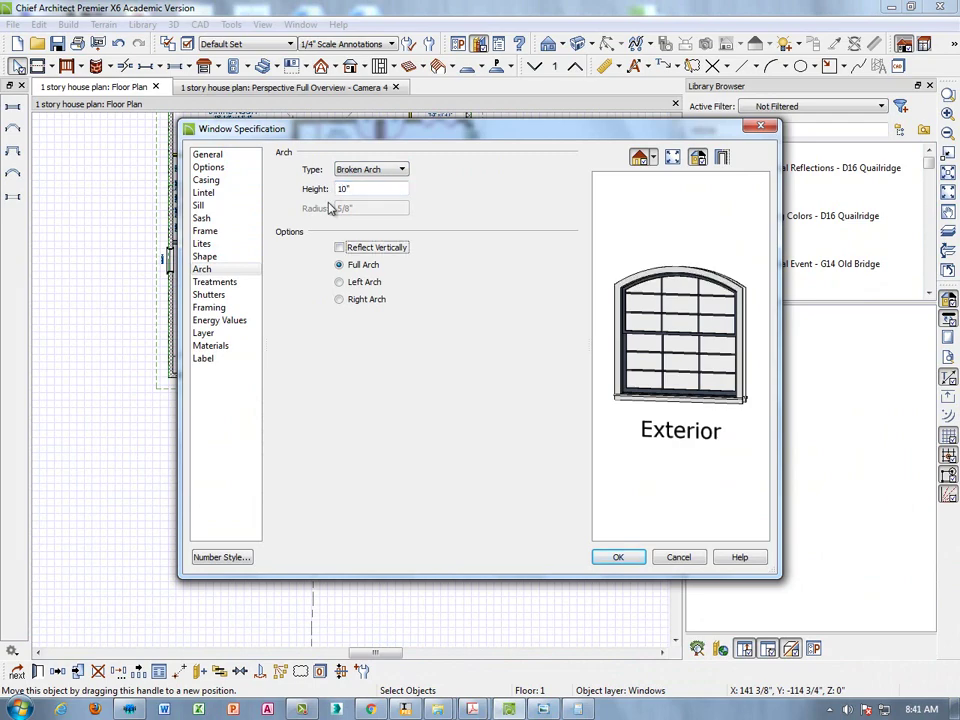
# Step: Check the pane pattern on the Front Elevation and apply 6 lites across and 2 lites vertical to the arched window
pyautogui.click(544, 709)
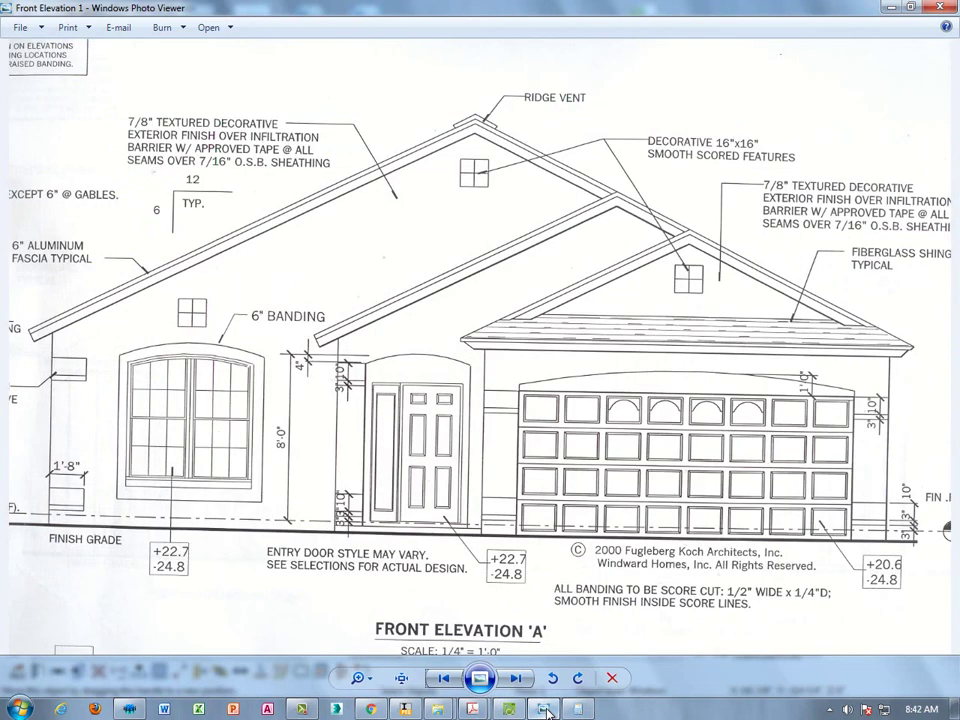
pyautogui.click(544, 709)
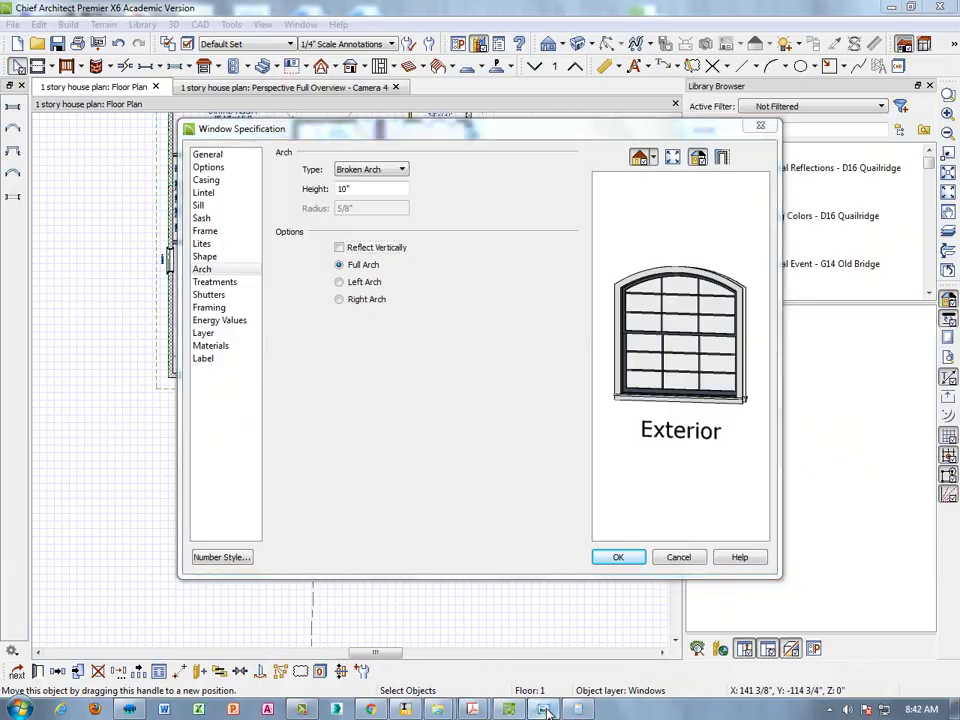
pyautogui.click(544, 709)
pyautogui.click(544, 709)
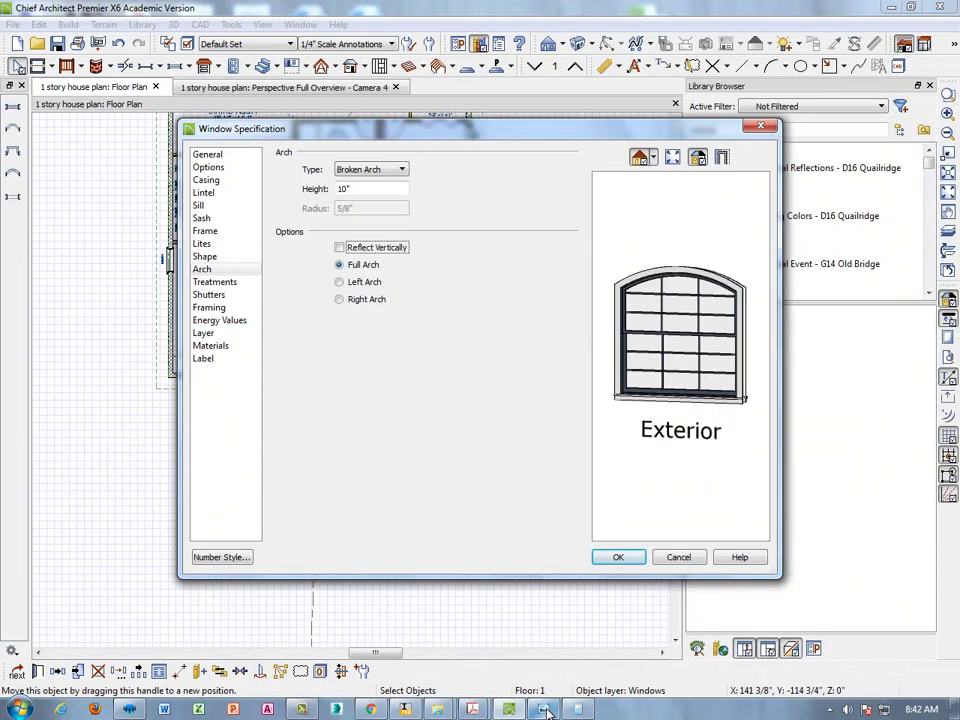
pyautogui.click(543, 710)
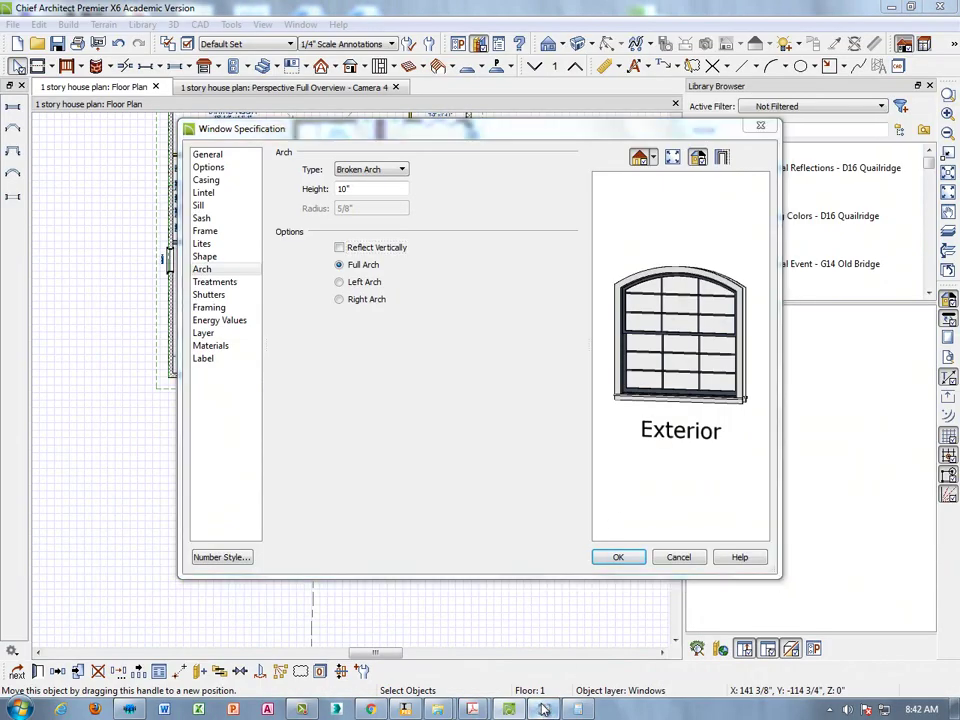
pyautogui.click(543, 709)
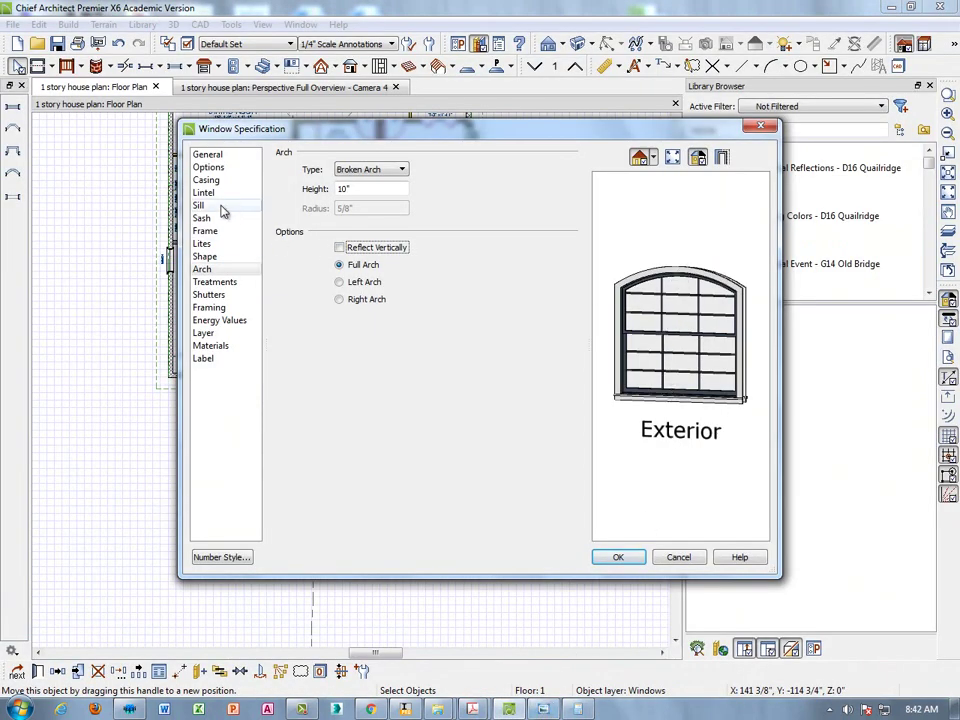
pyautogui.click(205, 244)
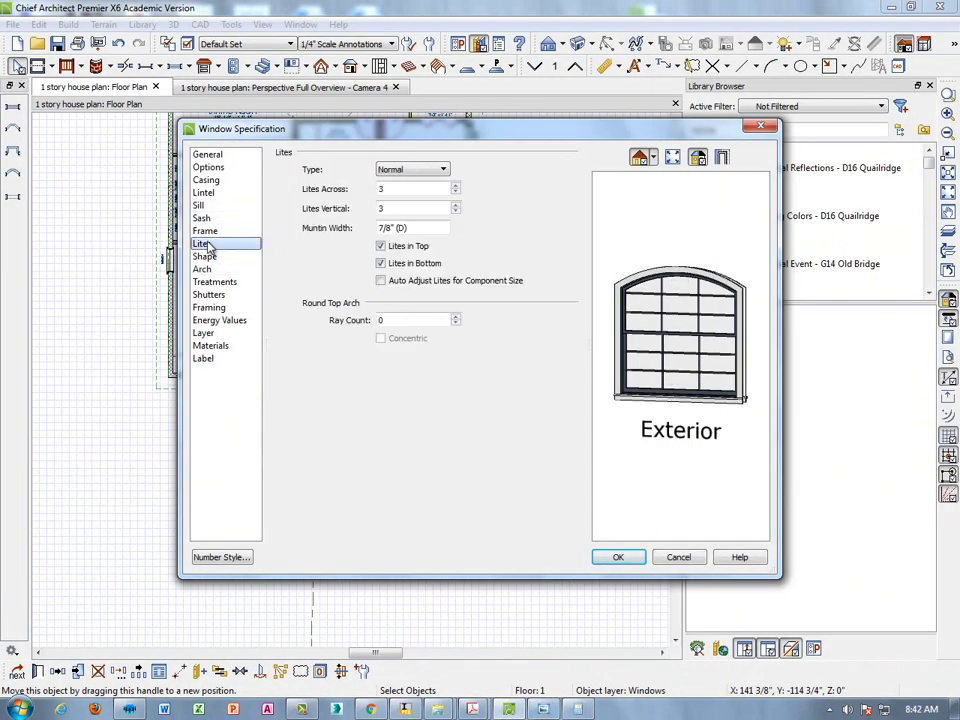
pyautogui.moveTo(385, 191); pyautogui.dragTo(363, 185)
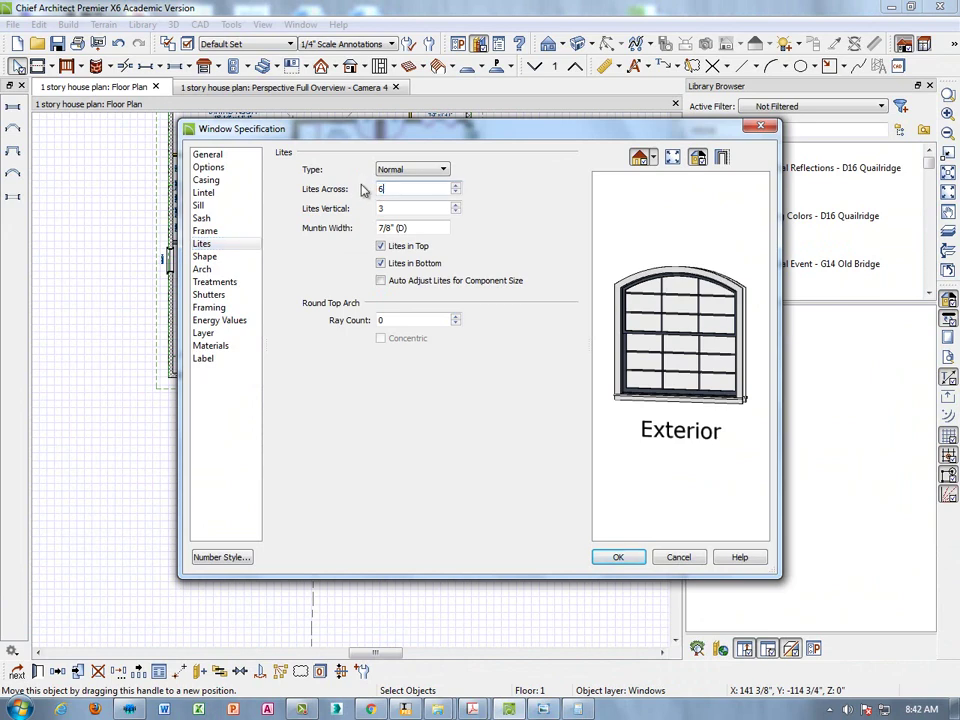
pyautogui.press('Tab')
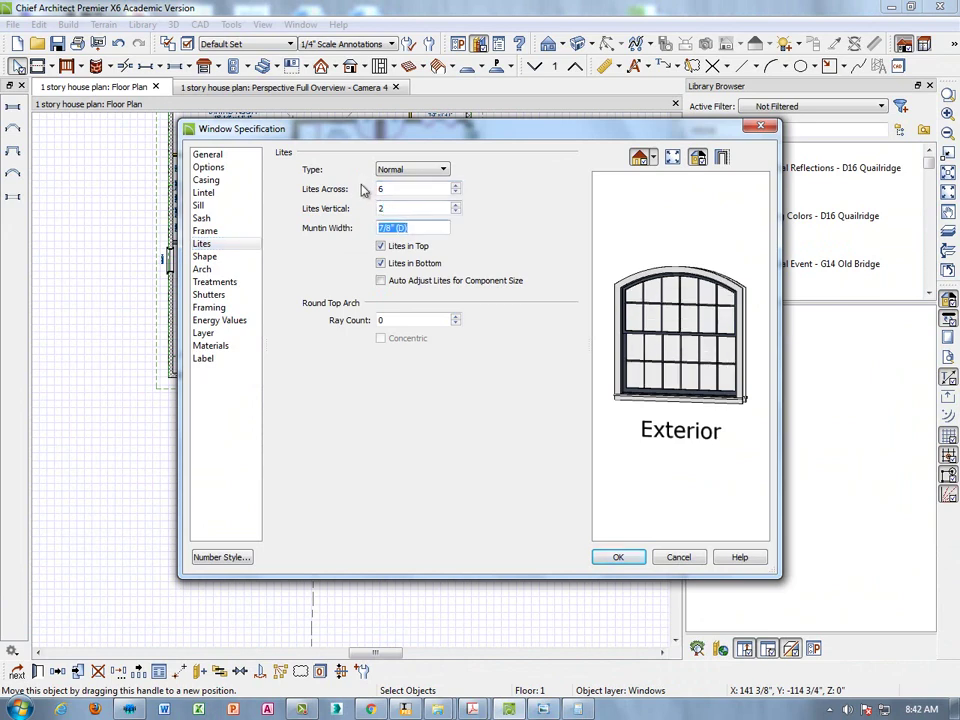
pyautogui.click(545, 710)
pyautogui.click(545, 710)
pyautogui.click(545, 710)
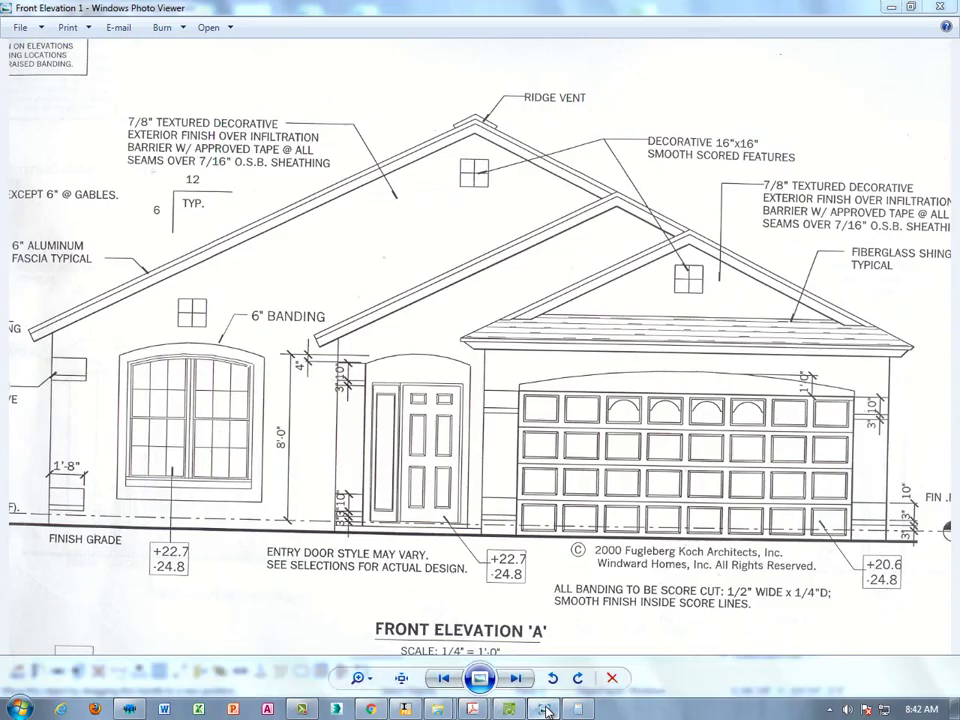
pyautogui.click(545, 710)
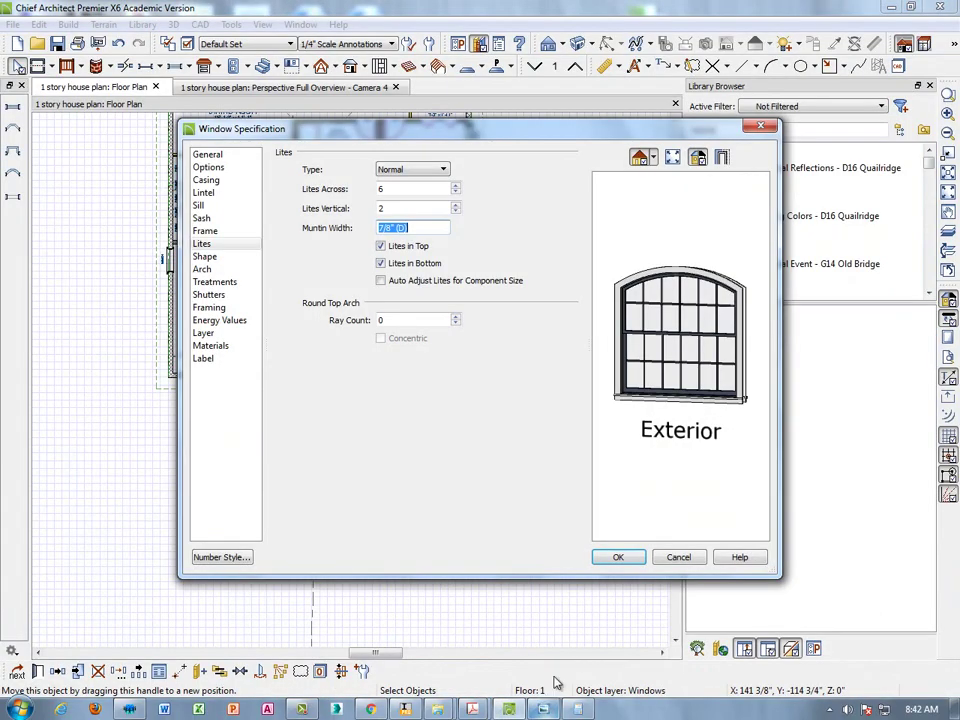
pyautogui.click(619, 558)
# Step: Look up the front window's offset on the Floor Plan 1 drawing and position the window 3'-8" from the exterior corner of the Family Room
pyautogui.scroll(2, 193, 398)
pyautogui.scroll(5, 193, 398)
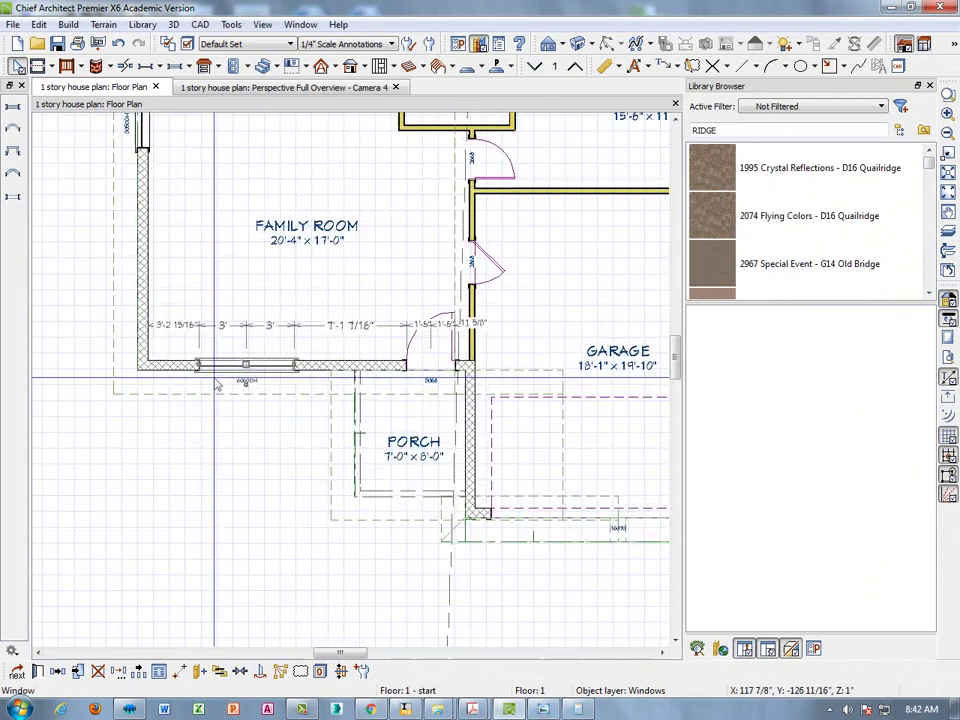
pyautogui.click(300, 343)
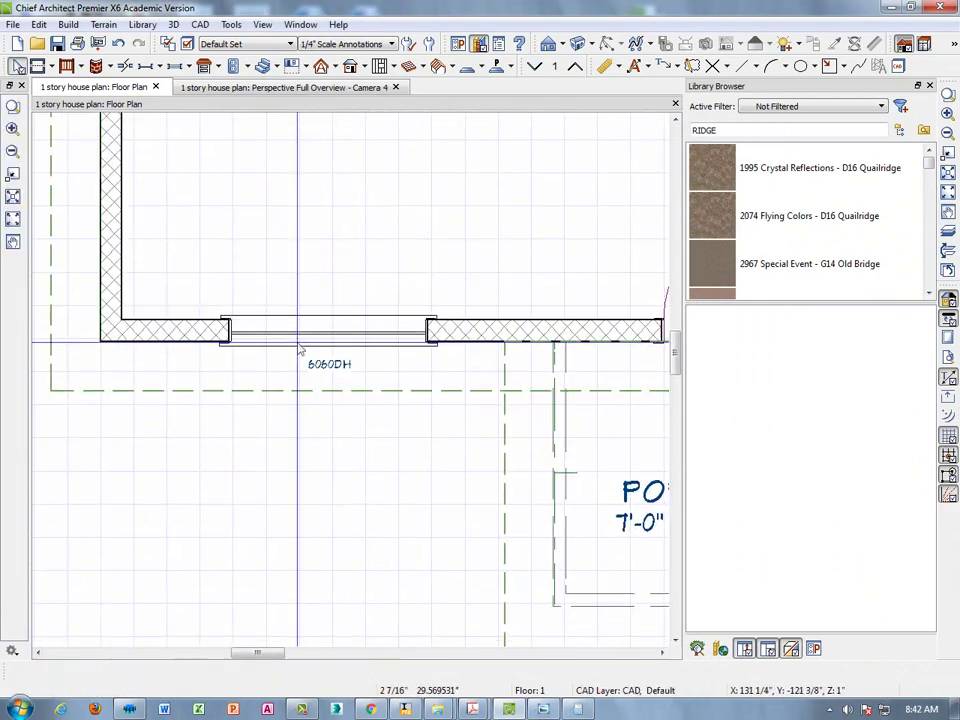
pyautogui.click(545, 709)
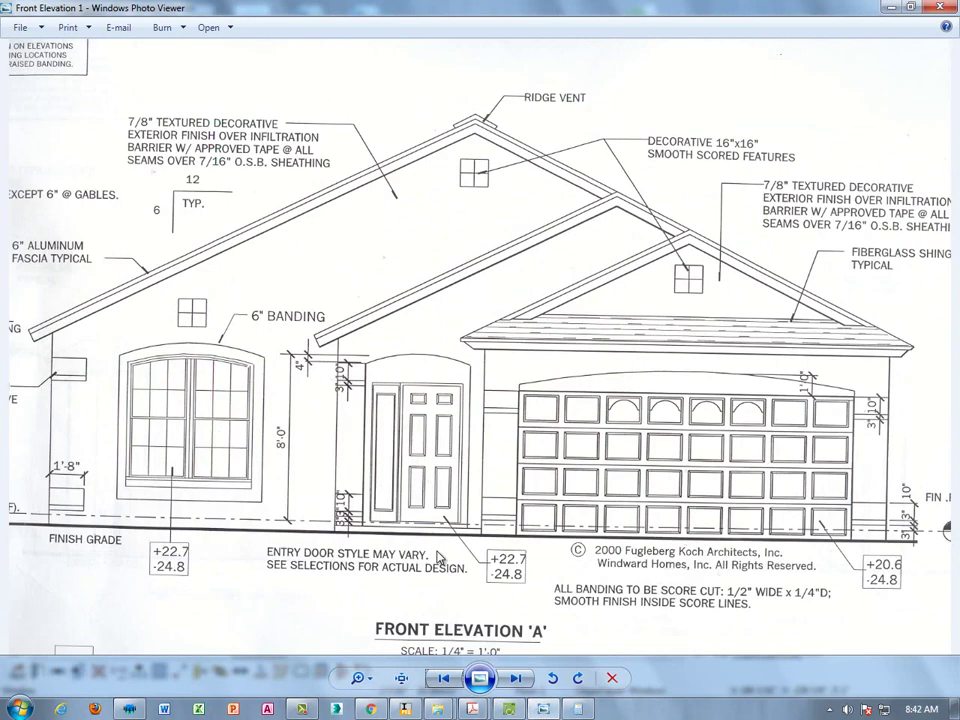
pyautogui.click(444, 679)
pyautogui.scroll(5, 445, 423)
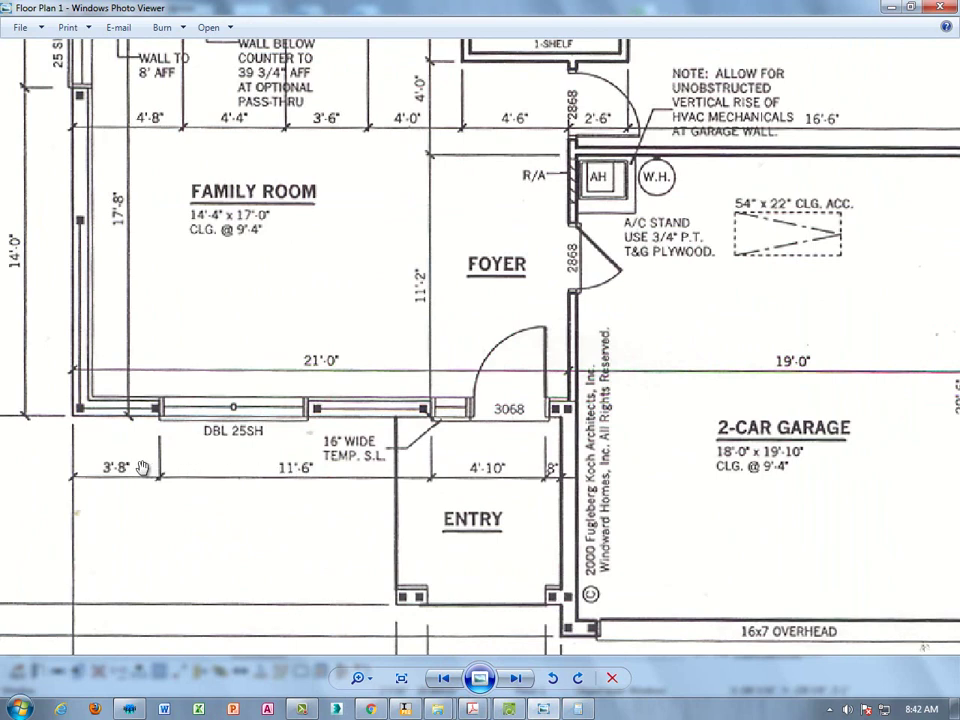
pyautogui.click(510, 709)
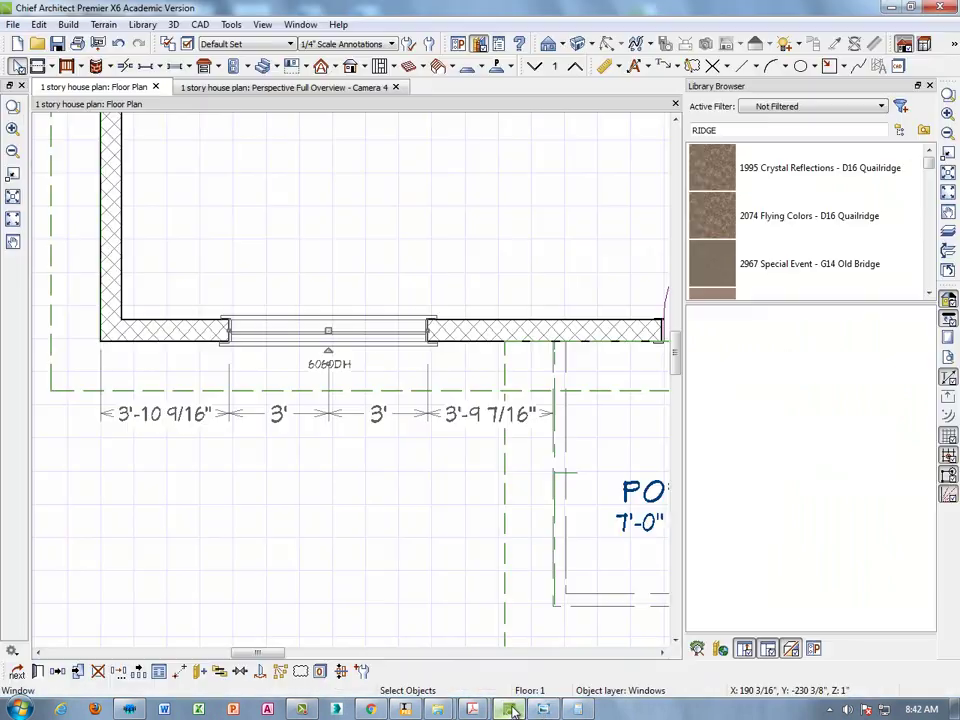
pyautogui.click(166, 415)
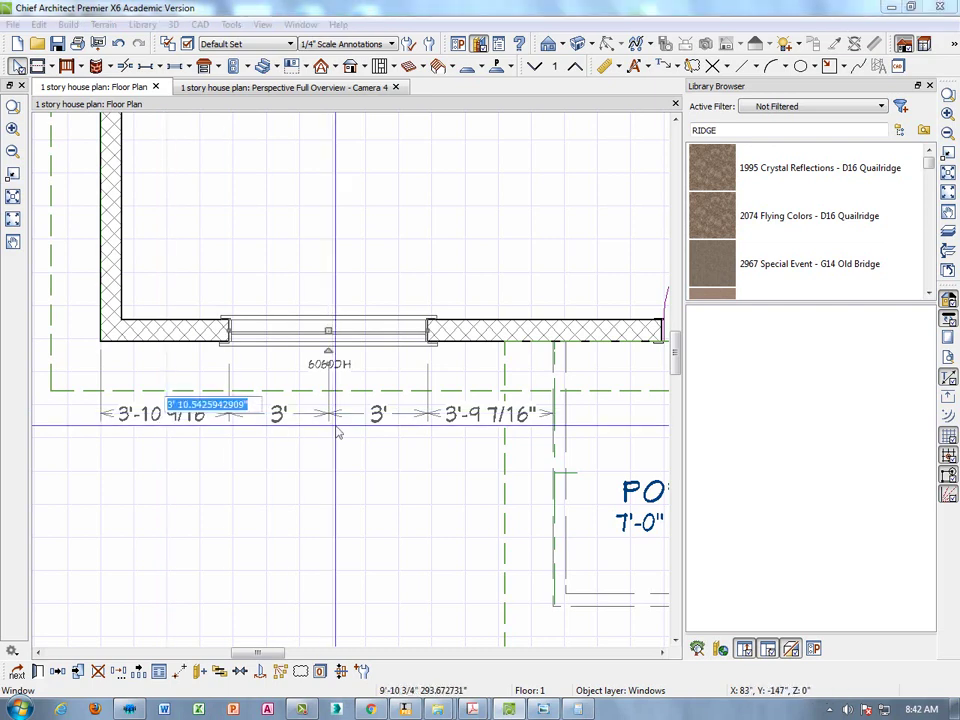
pyautogui.write("3'8")
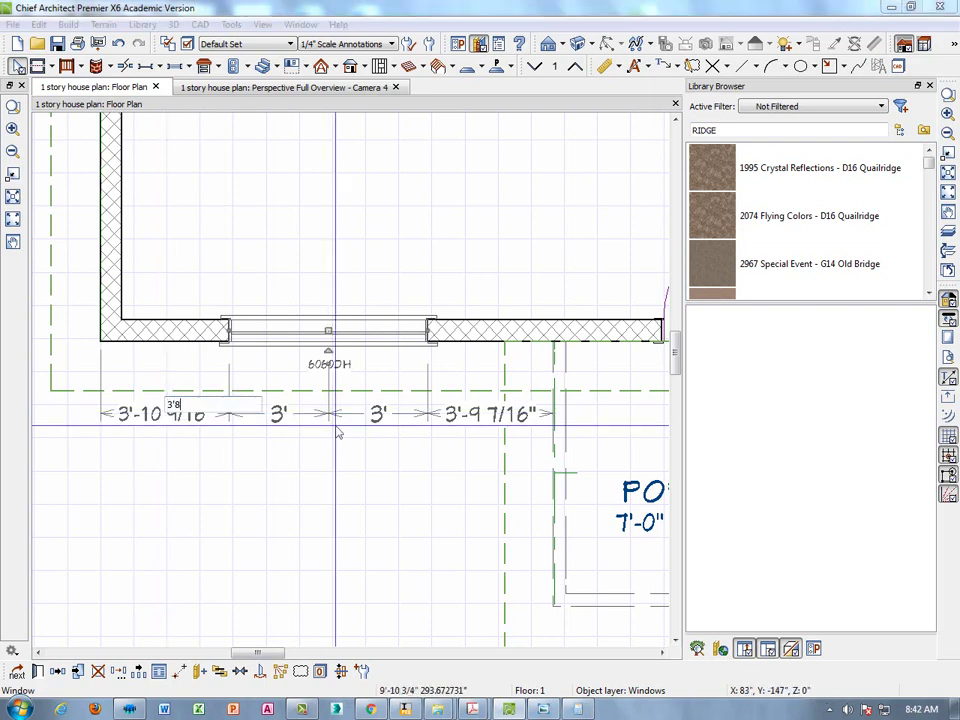
pyautogui.write("'-8")
pyautogui.press('Return')
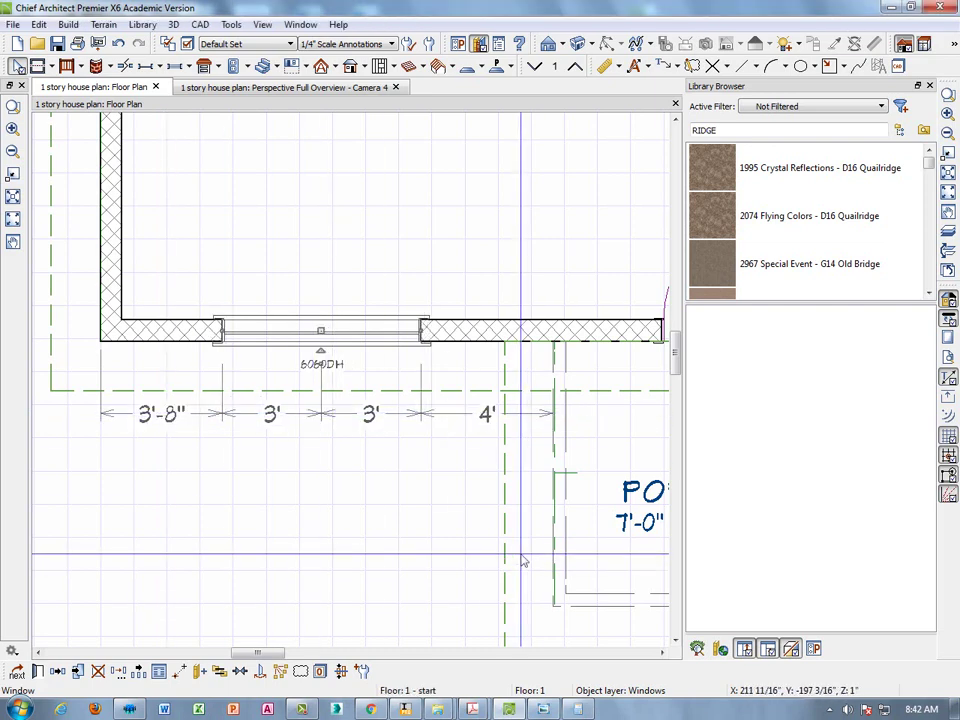
# Step: Examine the arched front window in the 3D overview and compare its height and proportions with the Front Elevation 1 drawing
pyautogui.scroll(-1, 470, 505)
pyautogui.scroll(-1, 445, 457)
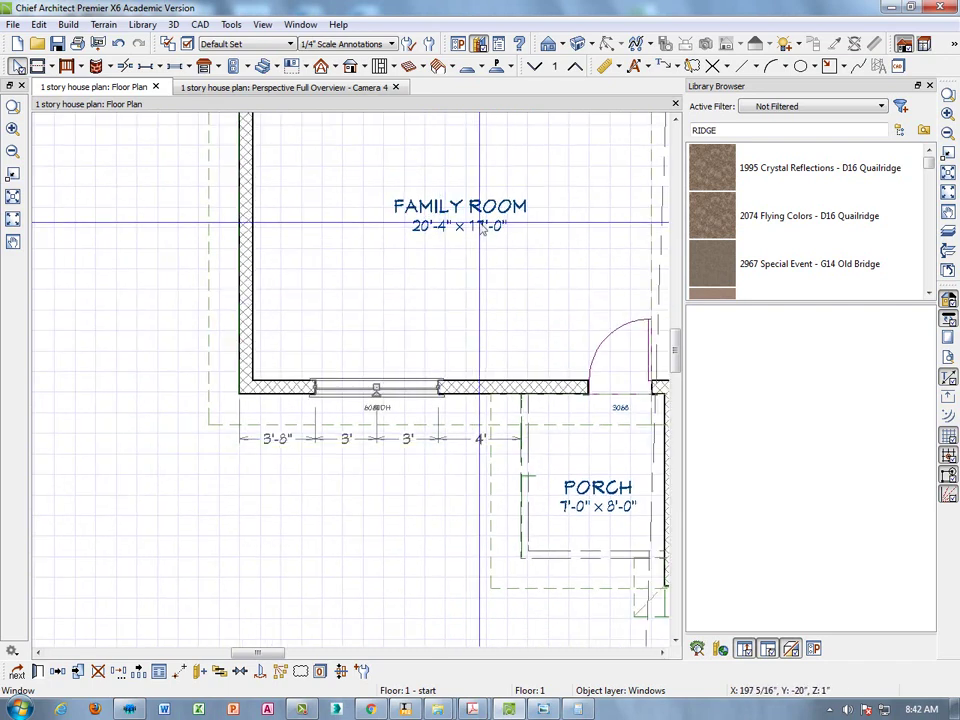
pyautogui.click(339, 88)
pyautogui.moveTo(447, 330); pyautogui.dragTo(489, 373)
pyautogui.scroll(2, 407, 384)
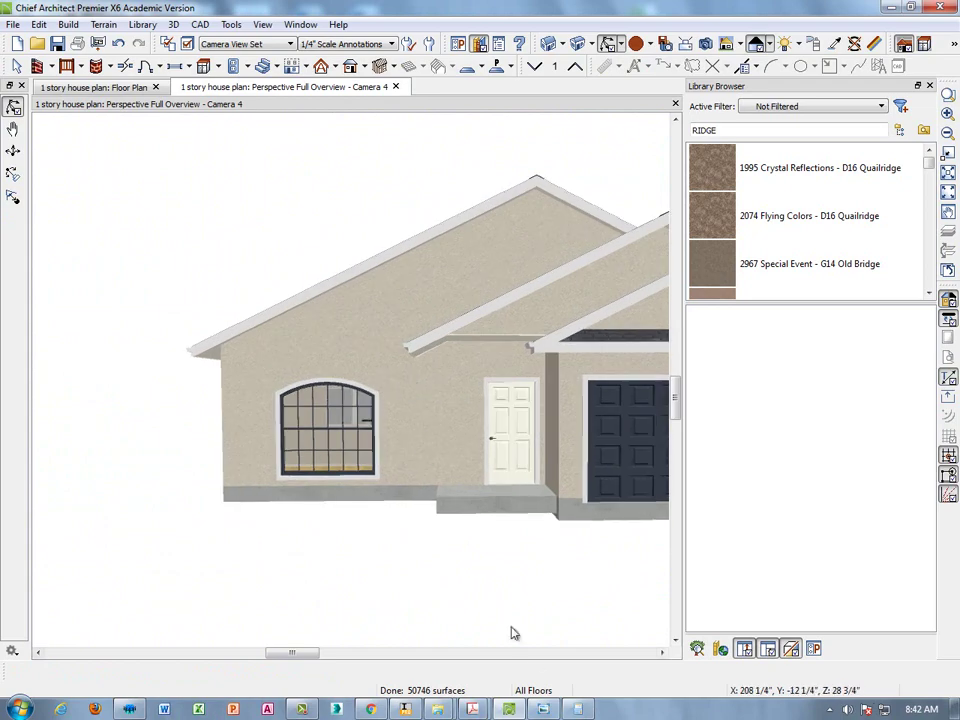
pyautogui.click(543, 709)
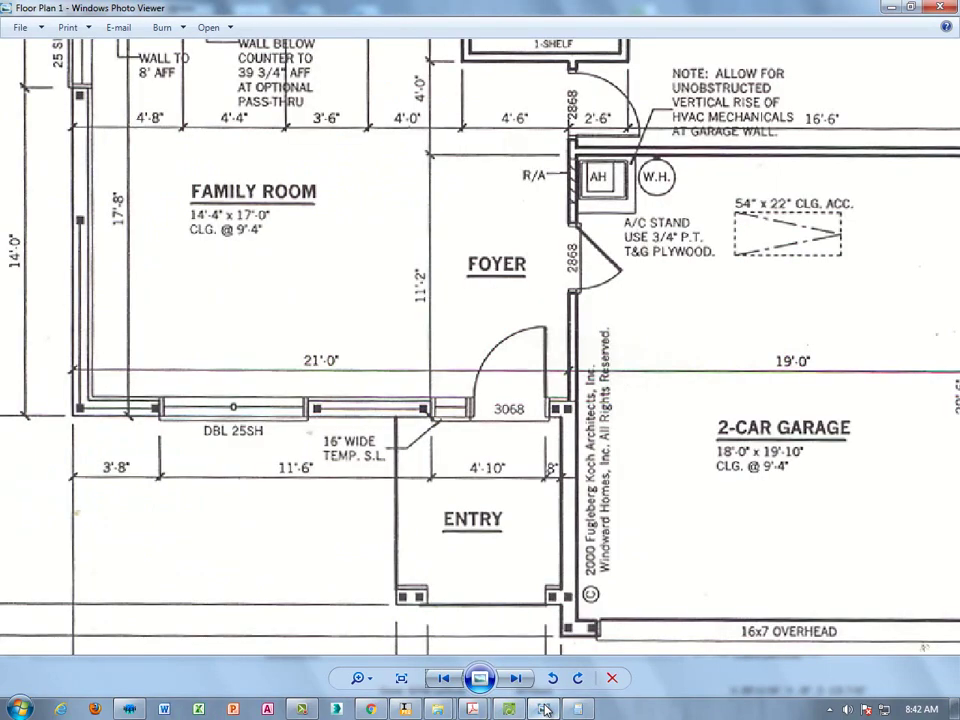
pyautogui.click(516, 680)
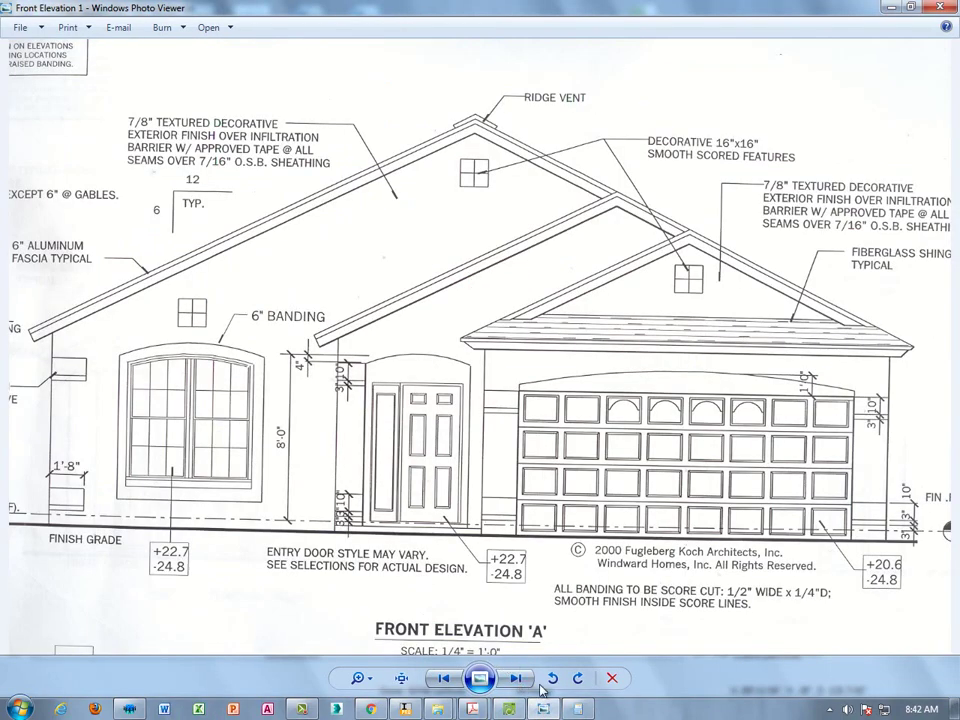
pyautogui.click(544, 709)
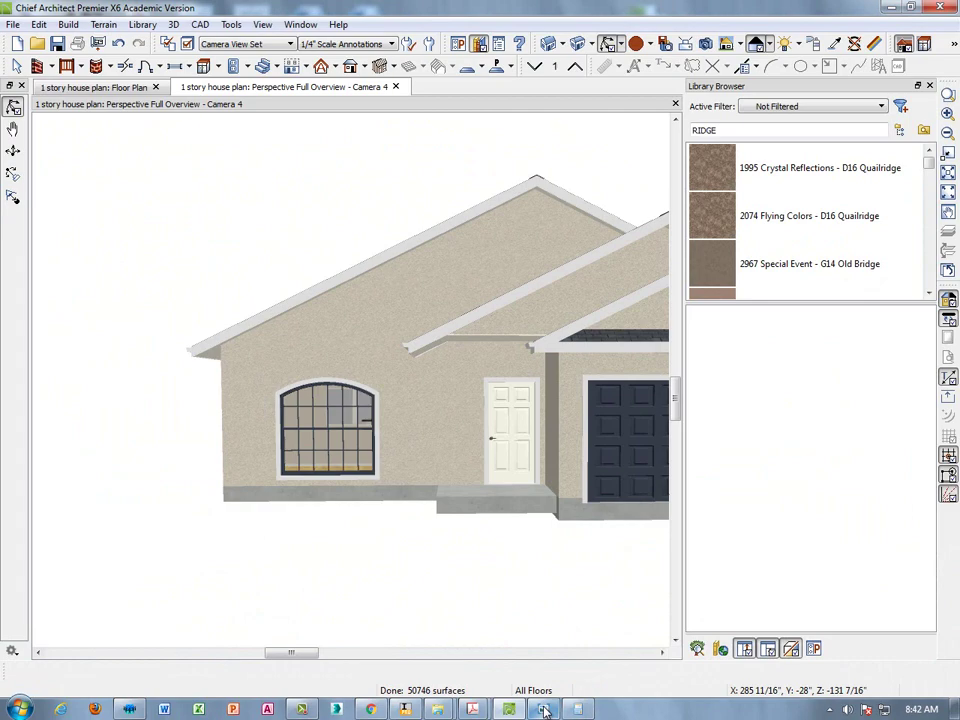
pyautogui.click(543, 709)
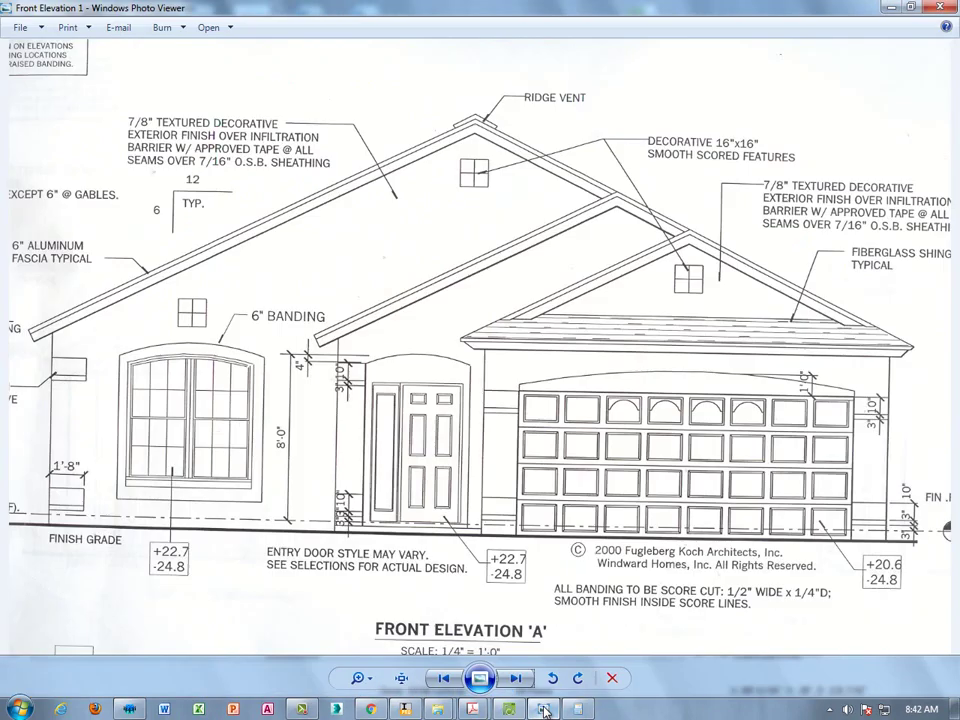
pyautogui.click(544, 709)
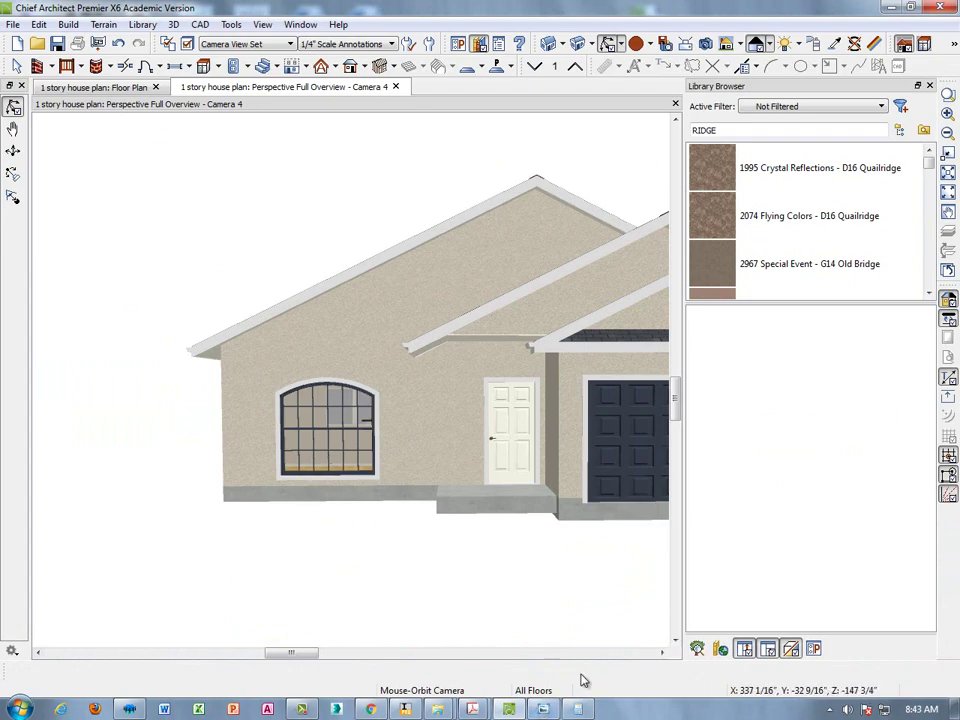
pyautogui.click(541, 709)
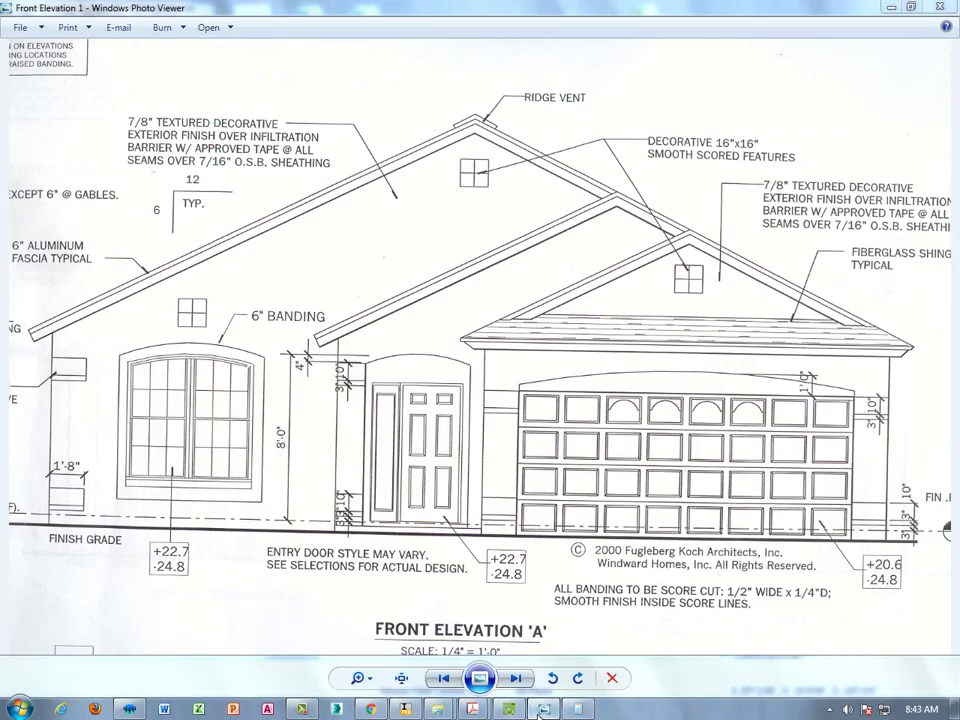
pyautogui.click(541, 709)
# Step: Set the arched Family Room window's floor-to-bottom height to 12", keeping its 72" height, following the Front Elevation drawing
pyautogui.press('space')
pyautogui.doubleClick(331, 437)
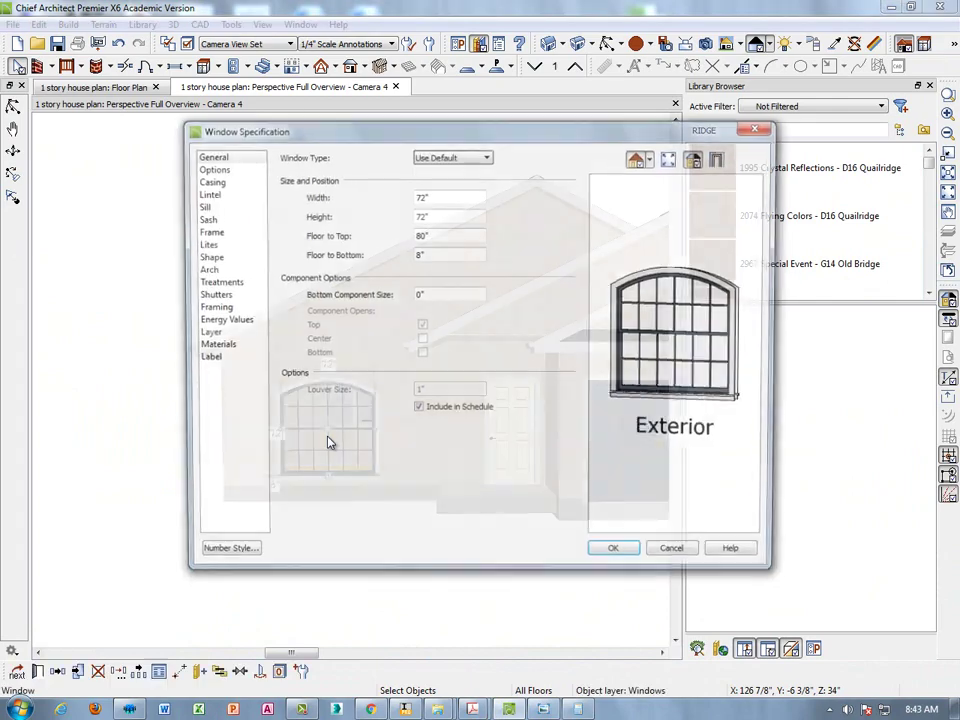
pyautogui.doubleClick(418, 254)
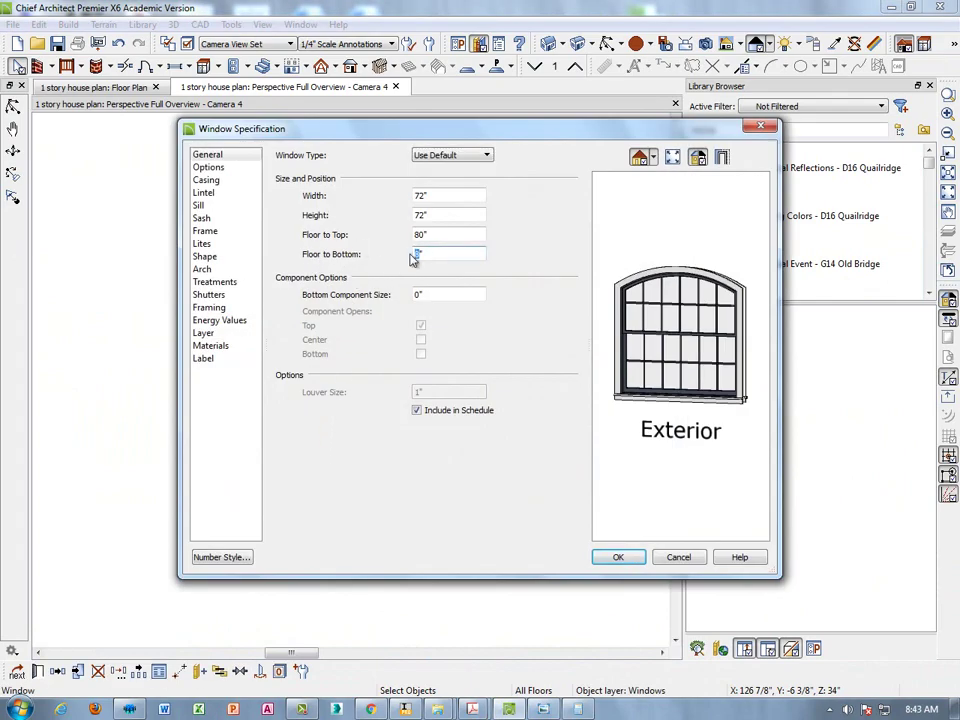
pyautogui.press('Tab')
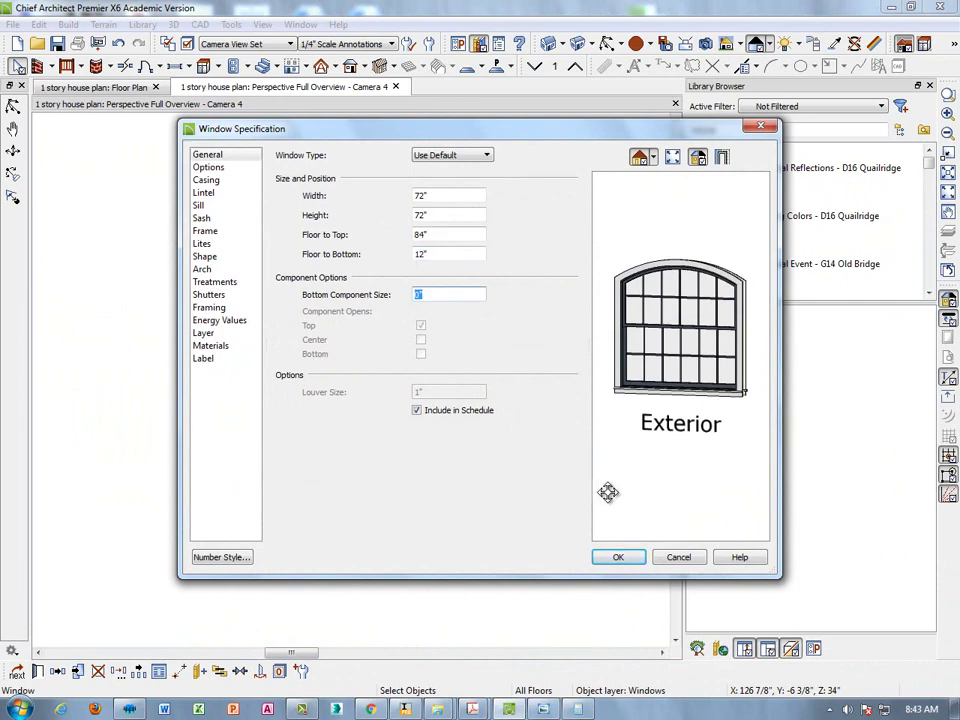
pyautogui.click(618, 557)
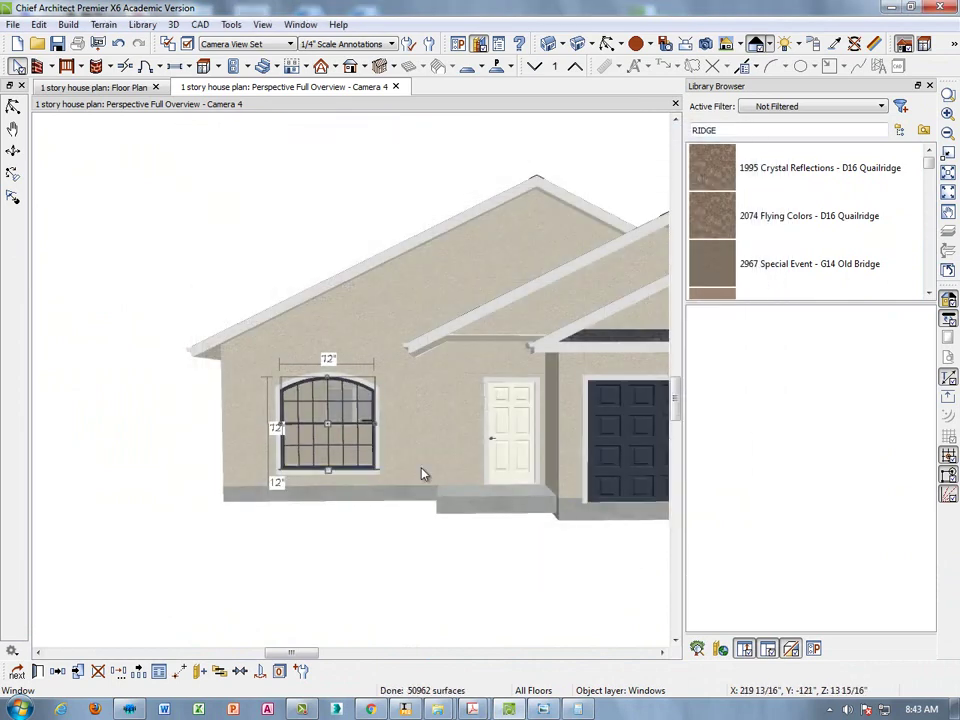
pyautogui.scroll(1, 316, 454)
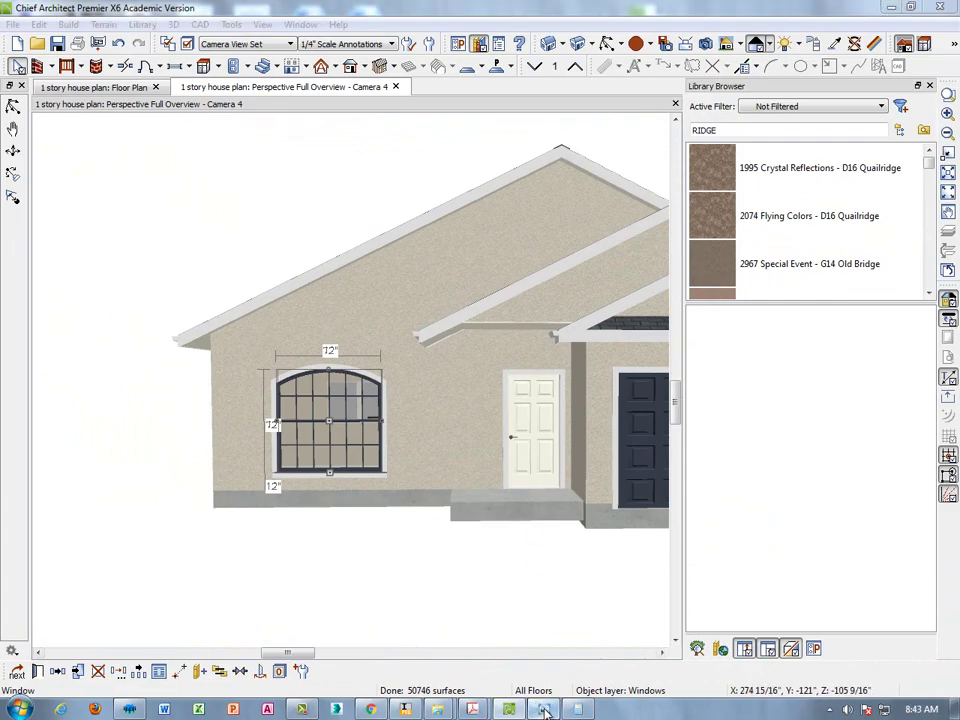
# Step: Check the entry sidelight on the Front Elevation drawing and place a window in the Family Room front wall beside the entry door
pyautogui.hotkey('alt', 'Tab')
pyautogui.scroll(1, 370, 443)
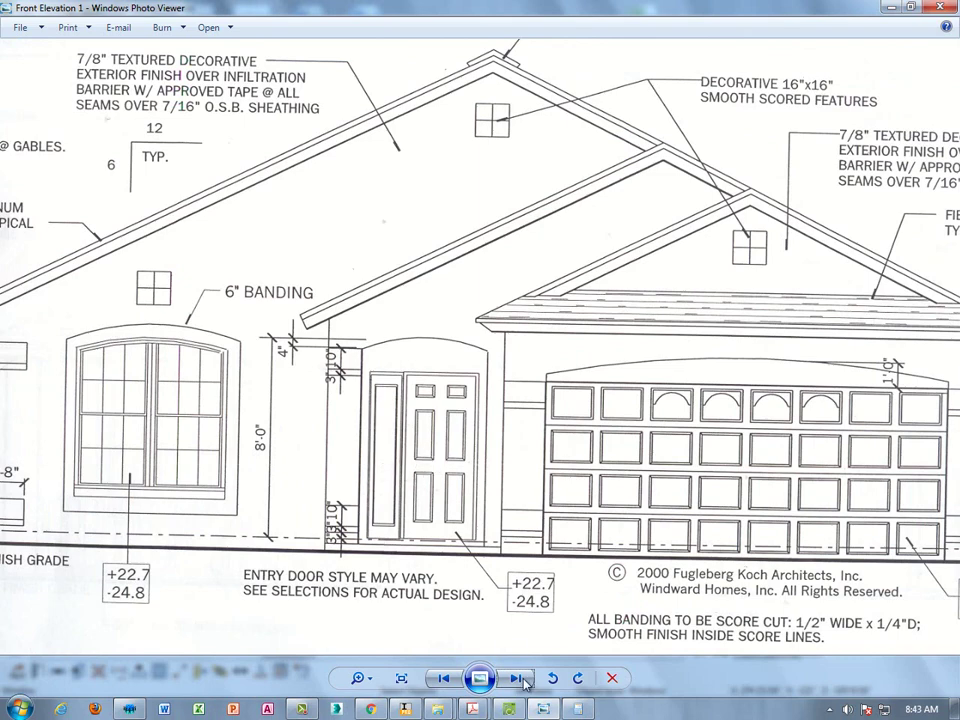
pyautogui.click(543, 709)
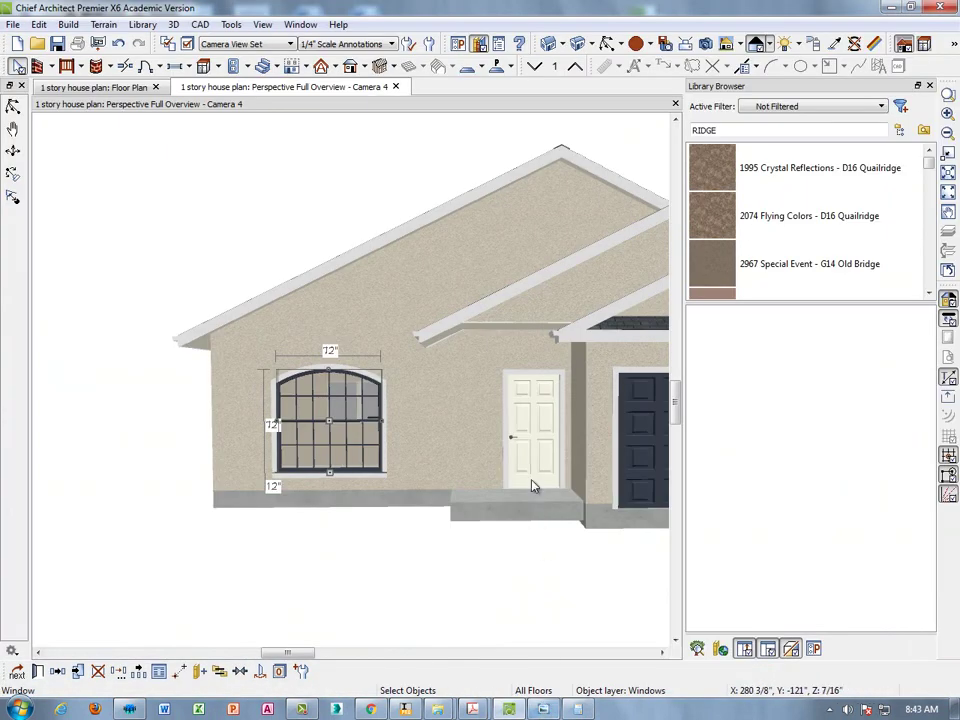
pyautogui.click(127, 88)
pyautogui.scroll(6, 493, 360)
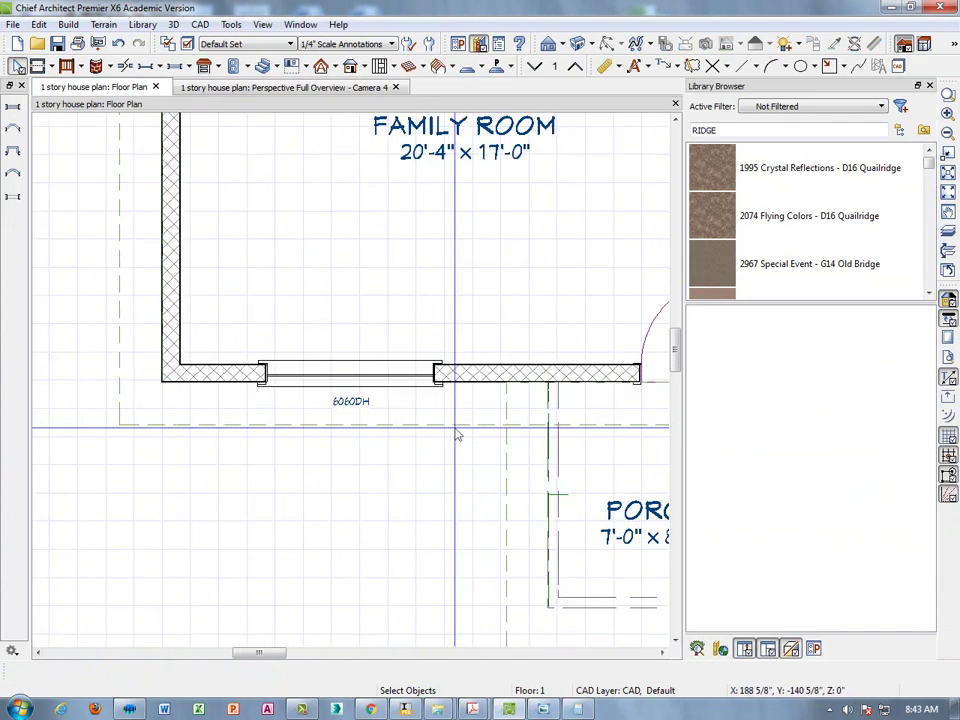
pyautogui.scroll(1, 350, 455)
pyautogui.click(175, 65)
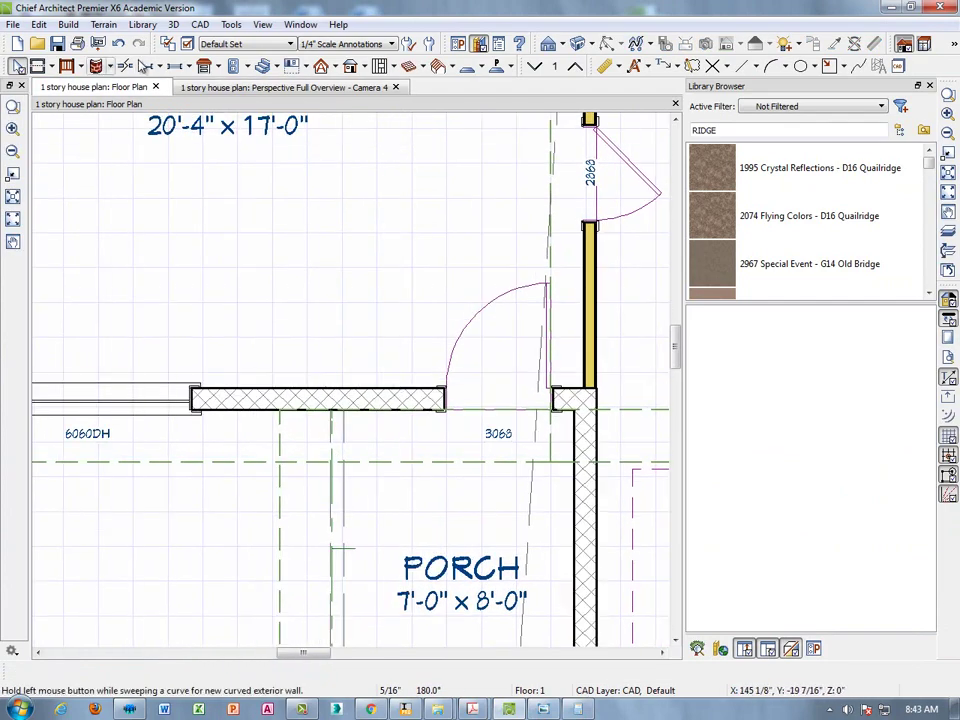
pyautogui.click(372, 398)
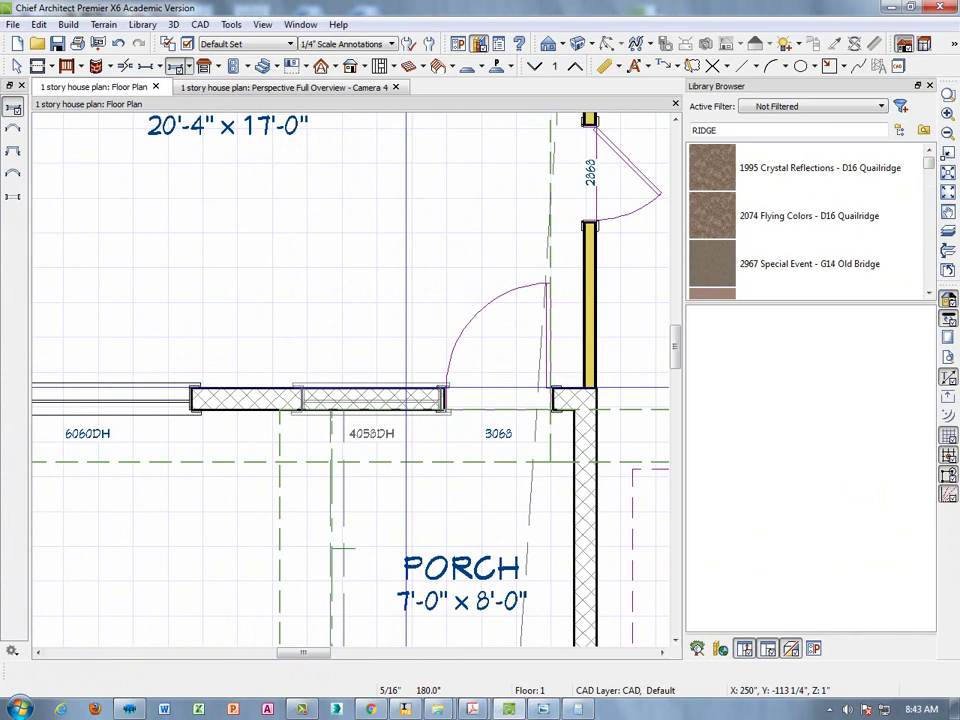
pyautogui.press('Escape')
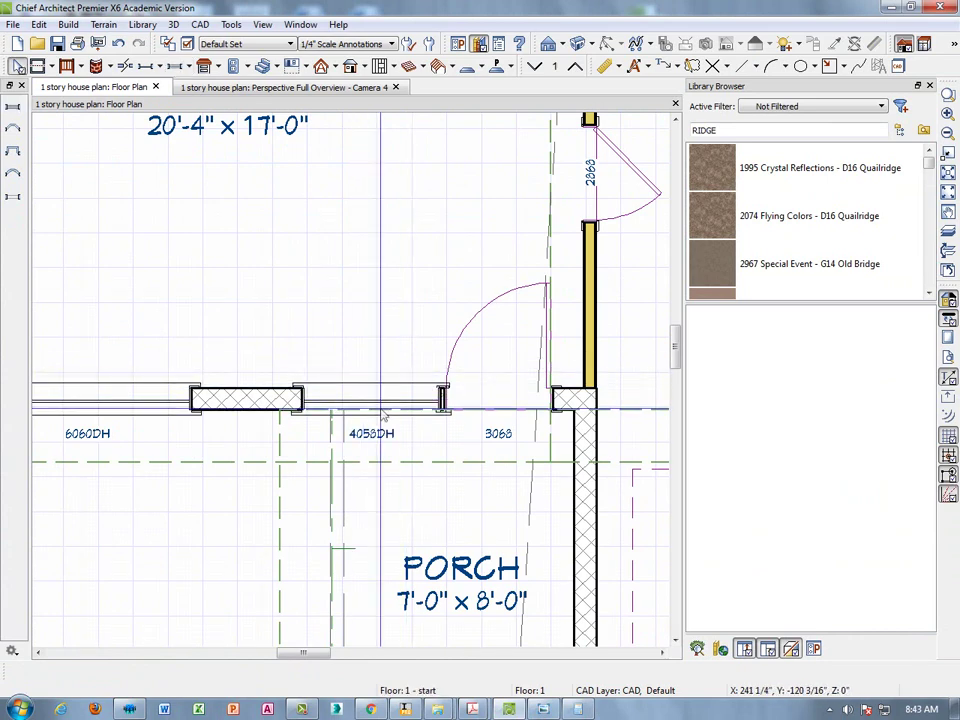
# Step: Set the new window beside the entry door to 12" wide and make it a Fixed Glass type
pyautogui.doubleClick(381, 398)
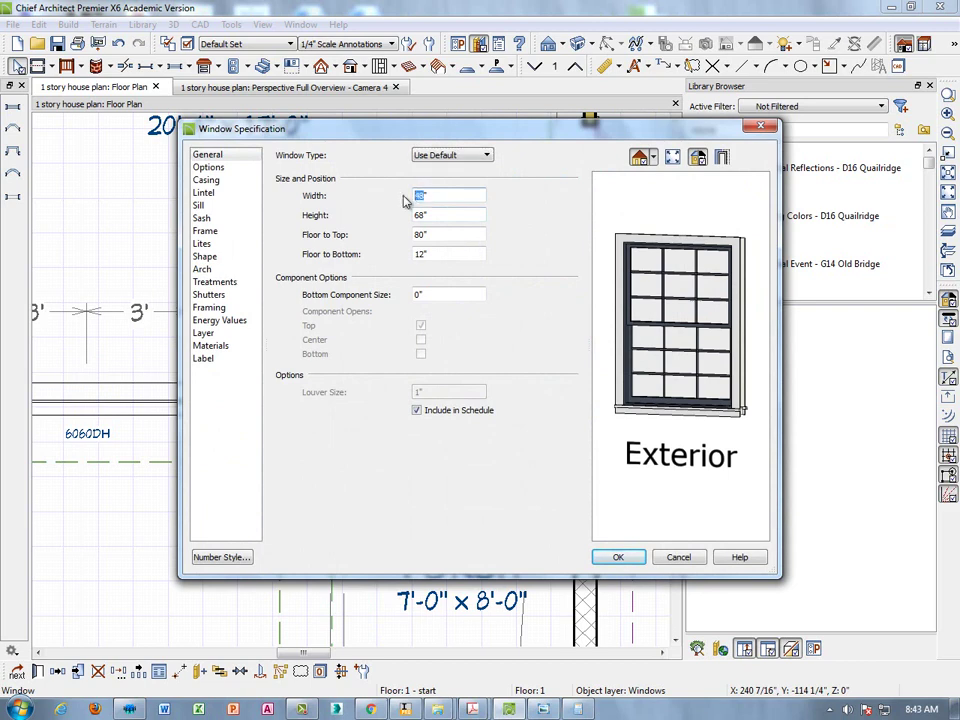
pyautogui.write('12')
pyautogui.press('Tab')
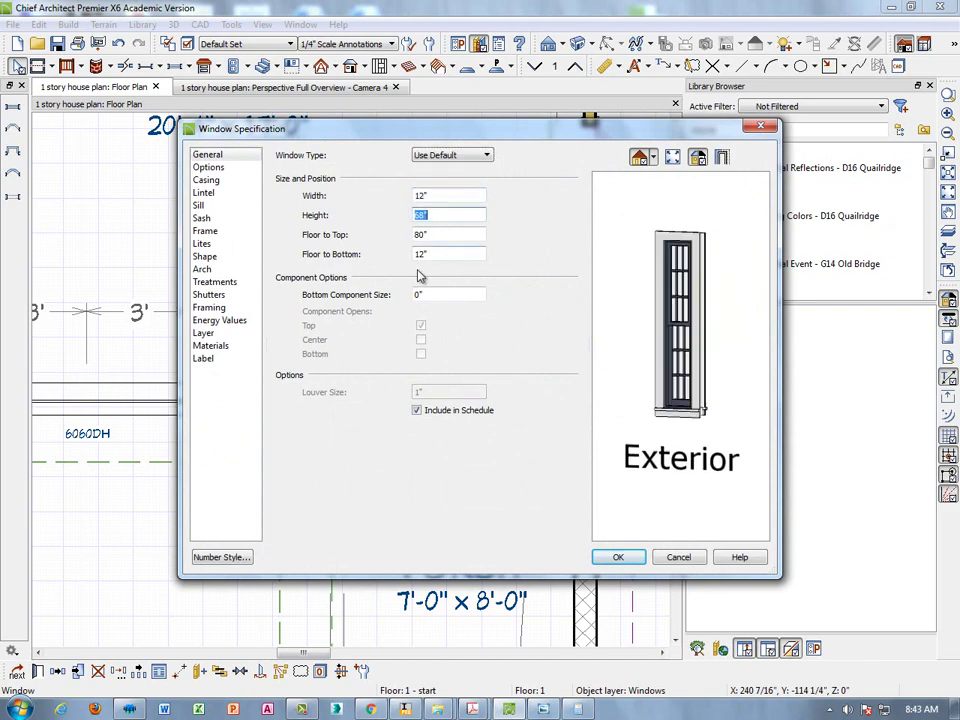
pyautogui.click(485, 157)
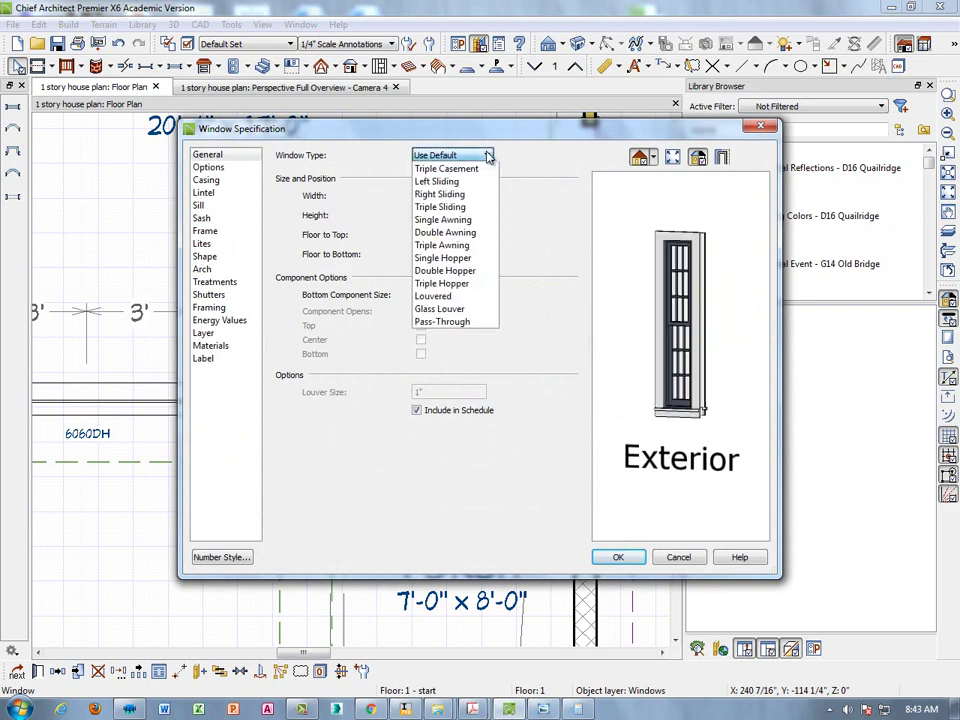
pyautogui.click(448, 182)
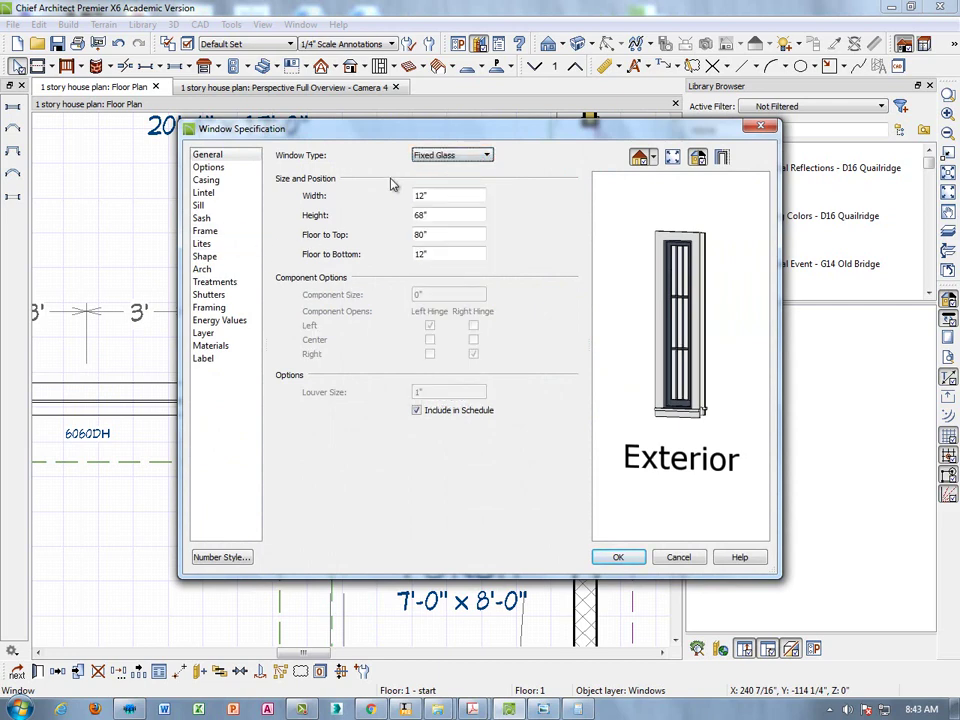
# Step: Give the fixed glass window a single pane with 1 lite across and 1 lite vertical
pyautogui.click(203, 243)
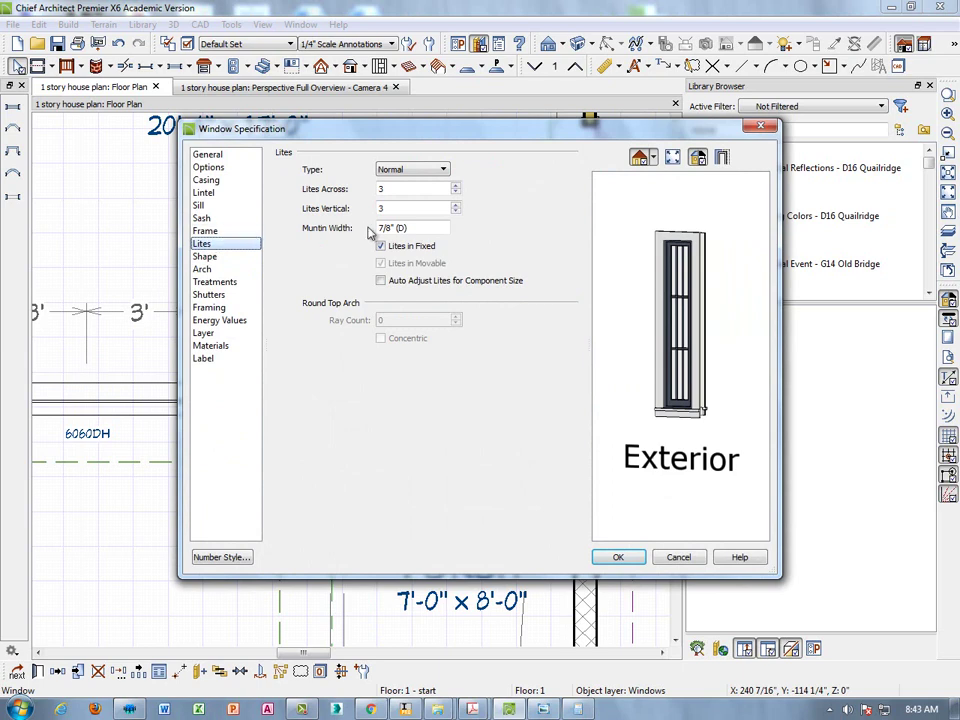
pyautogui.doubleClick(392, 190)
pyautogui.write('1')
pyautogui.press('Tab')
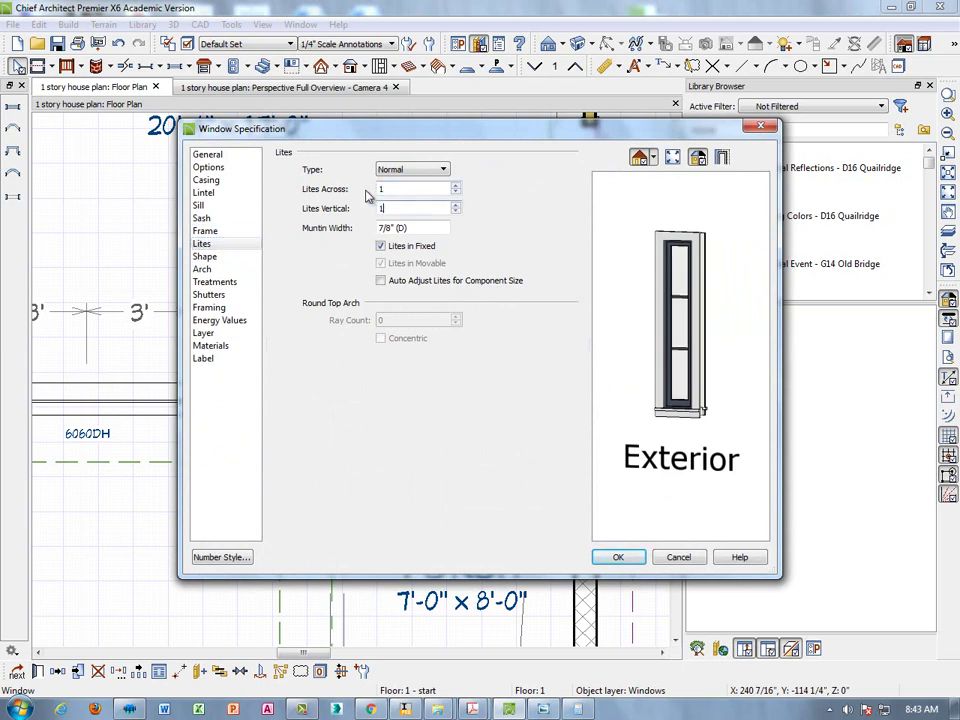
pyautogui.write('1')
pyautogui.press('Tab')
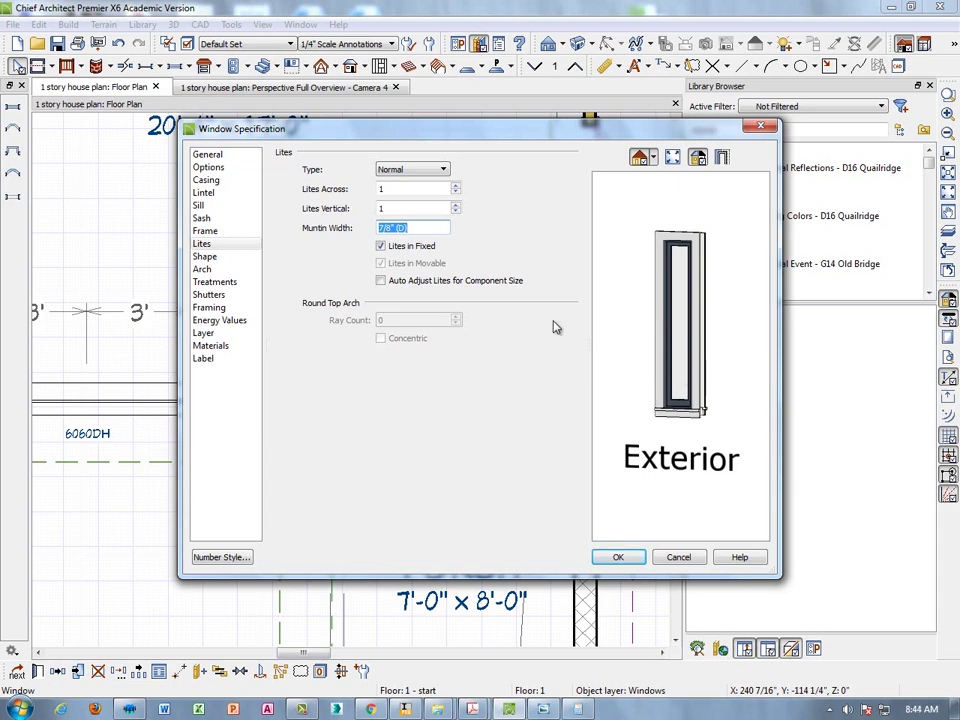
# Step: Turn off the exterior sill of the fixed glass window and apply its specification
pyautogui.click(200, 206)
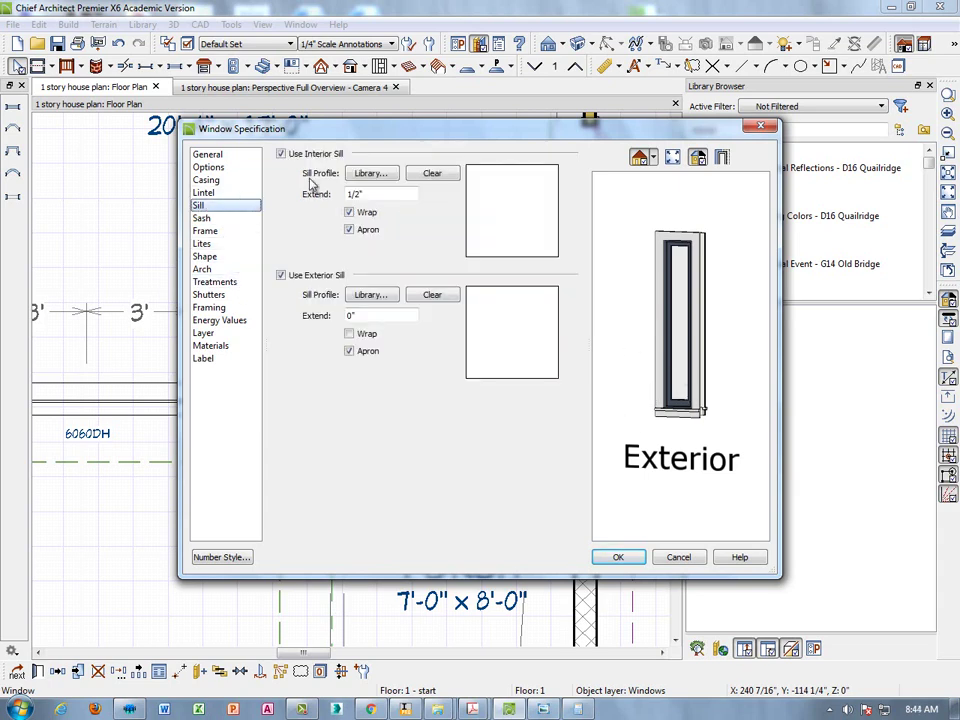
pyautogui.click(282, 275)
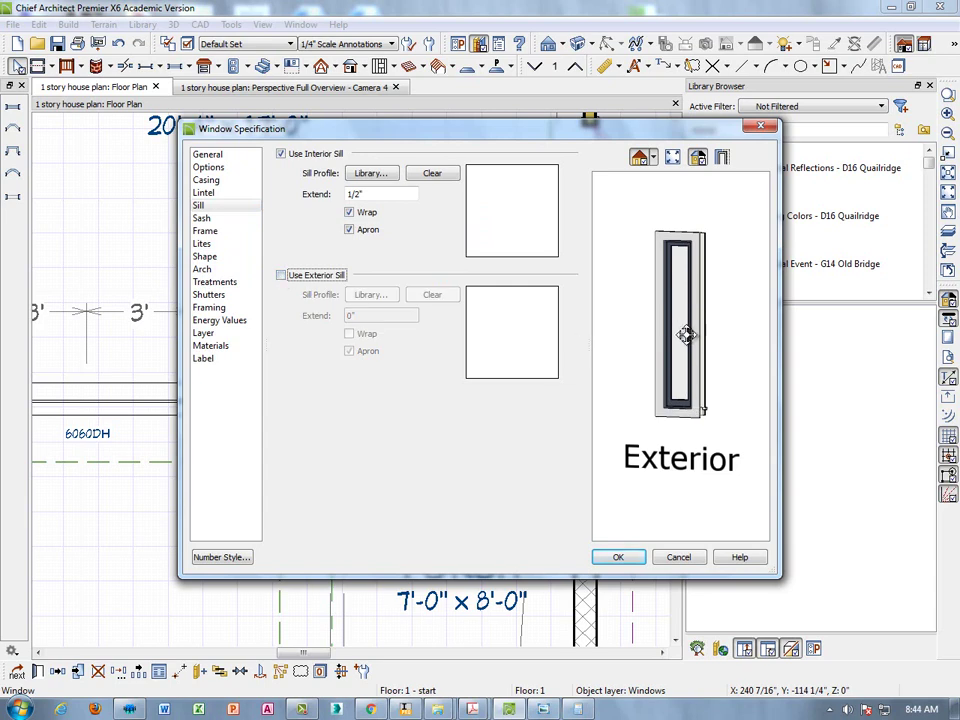
pyautogui.click(618, 557)
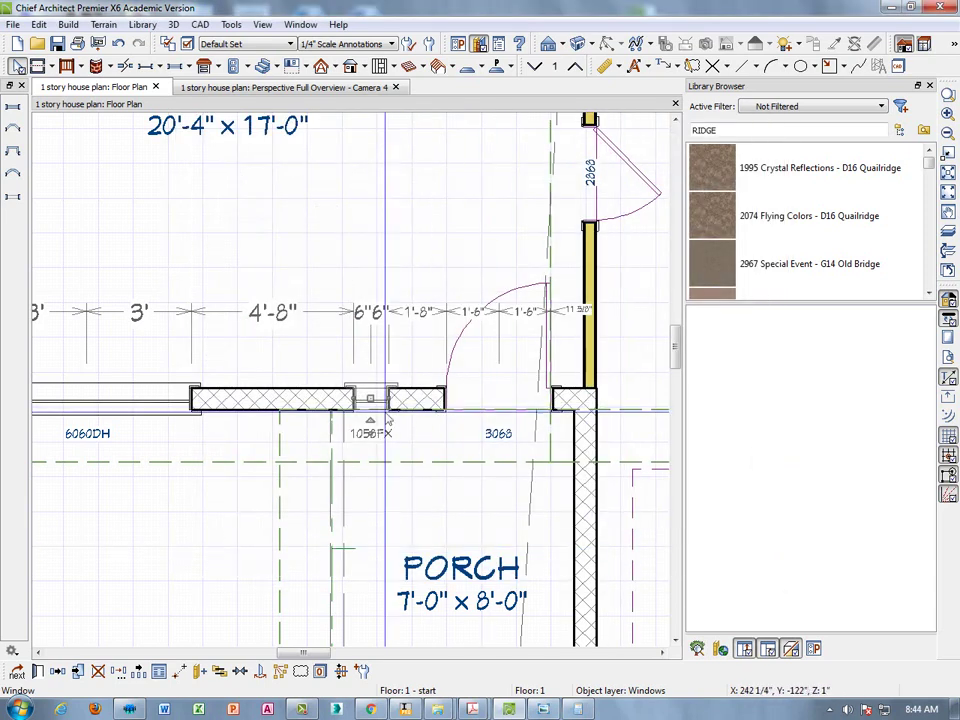
# Step: Move the fixed glass window along the wall to about 2" from the entry door and view it in the 3D overview
pyautogui.scroll(3, 370, 400)
pyautogui.moveTo(364, 390); pyautogui.dragTo(452, 392)
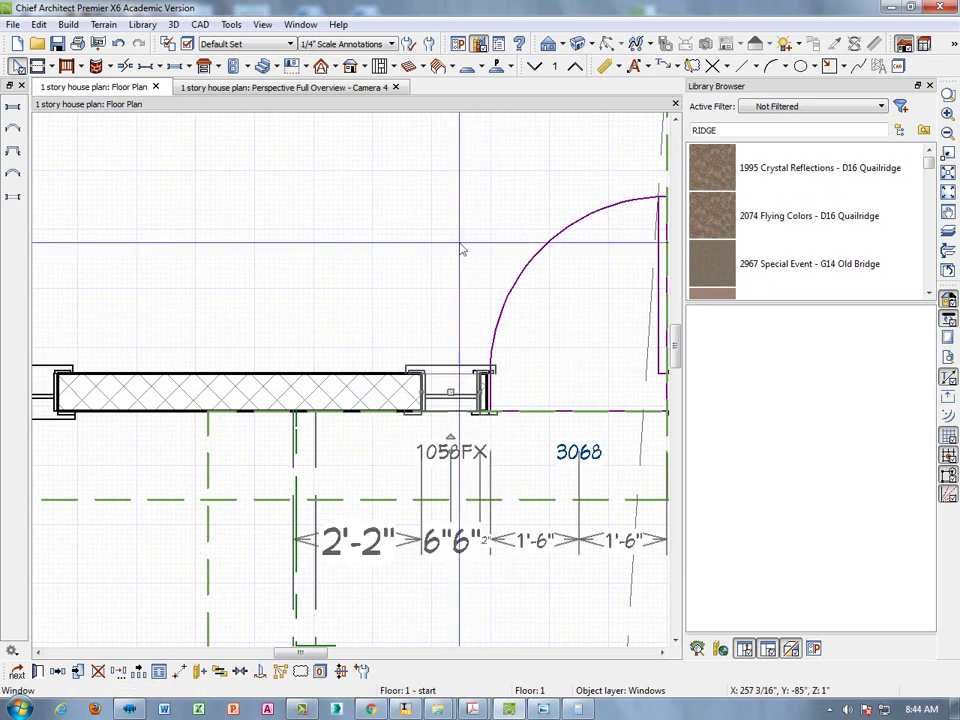
pyautogui.click(322, 92)
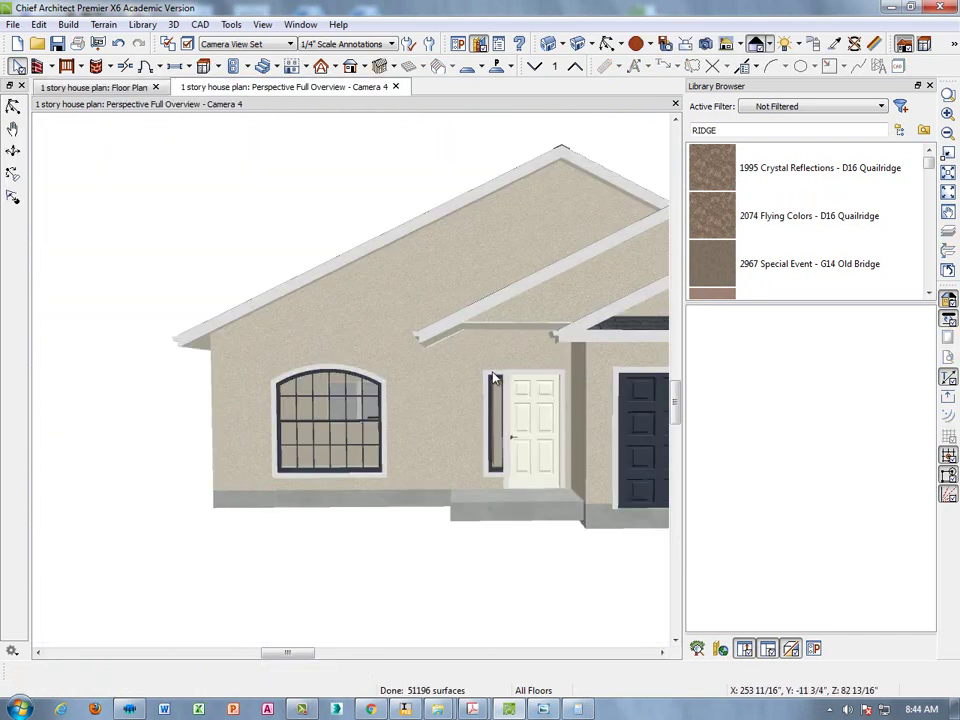
pyautogui.click(607, 43)
pyautogui.moveTo(538, 328)
pyautogui.mouseDown()
pyautogui.moveTo(538, 313)
pyautogui.moveTo(543, 333)
pyautogui.mouseUp()
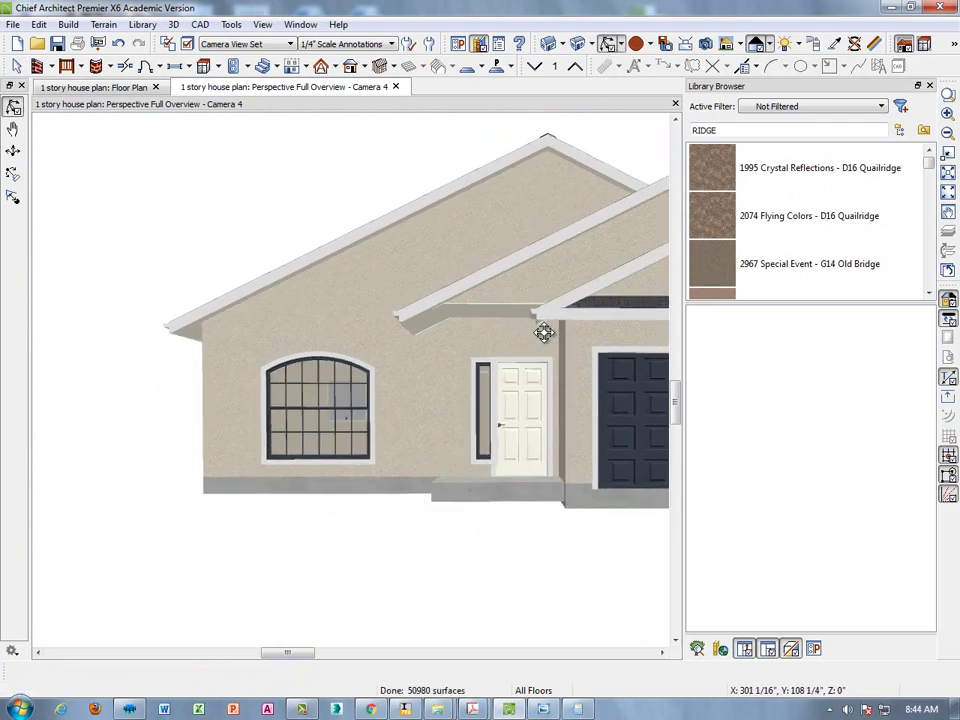
pyautogui.scroll(5, 542, 351)
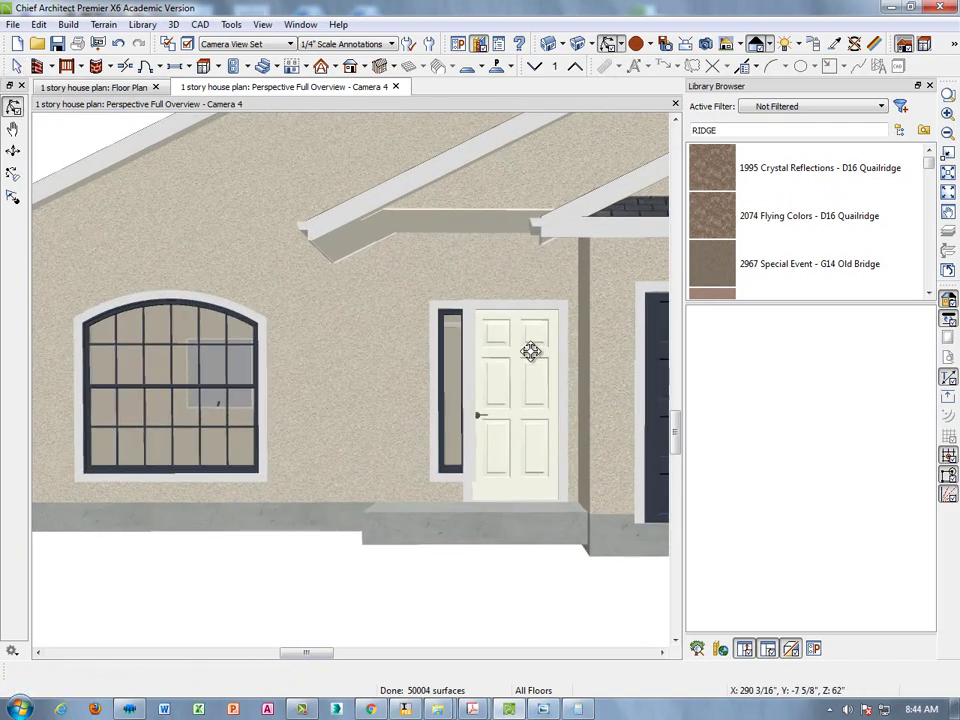
# Step: Check the entry door's height in its specification and set the sidelight window's height to 80" so it reaches the floor
pyautogui.click(521, 351)
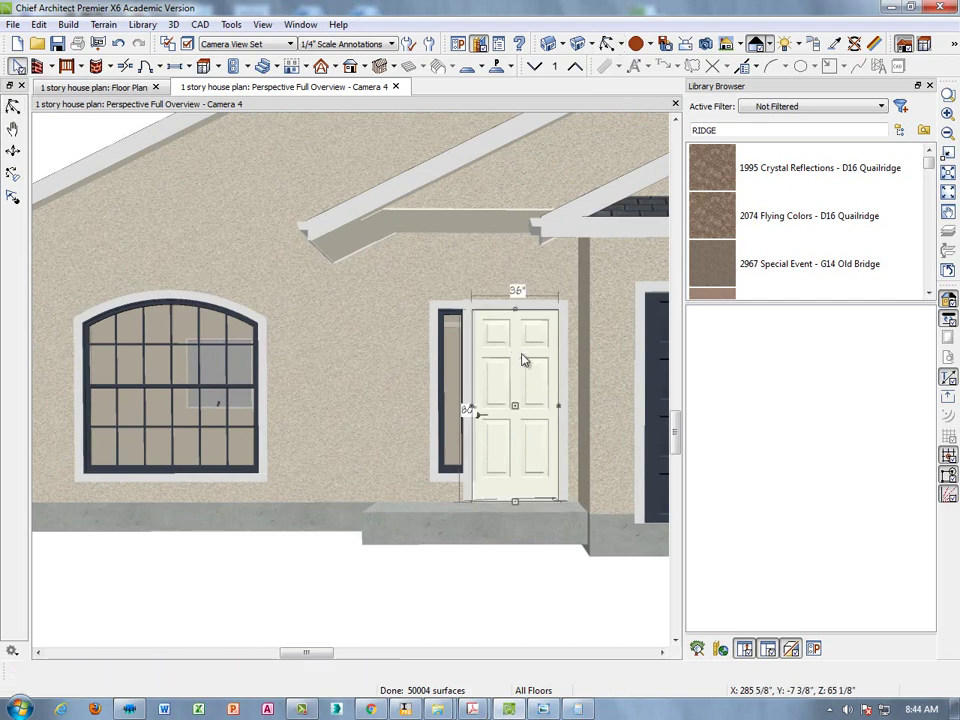
pyautogui.doubleClick(523, 355)
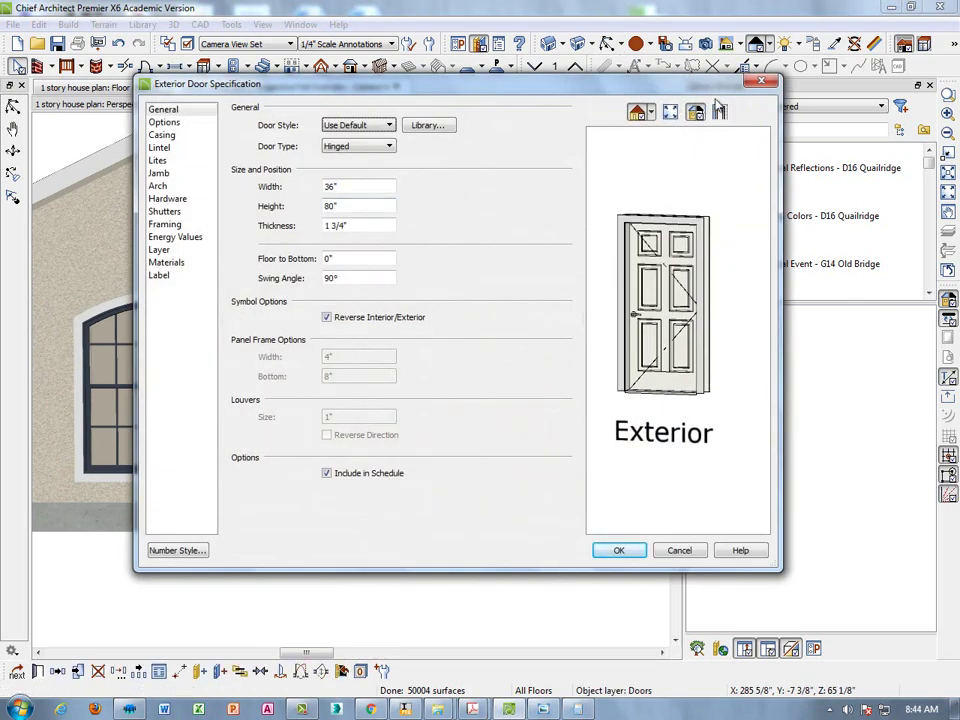
pyautogui.press('Return')
pyautogui.doubleClick(455, 374)
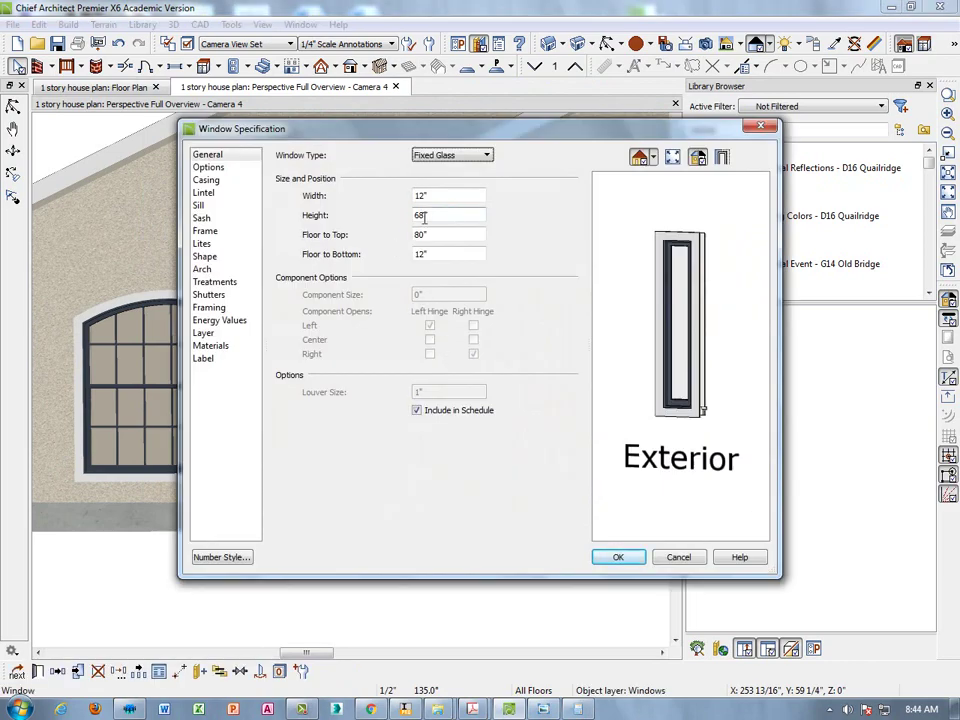
pyautogui.moveTo(424, 217); pyautogui.dragTo(409, 217)
pyautogui.press('Tab')
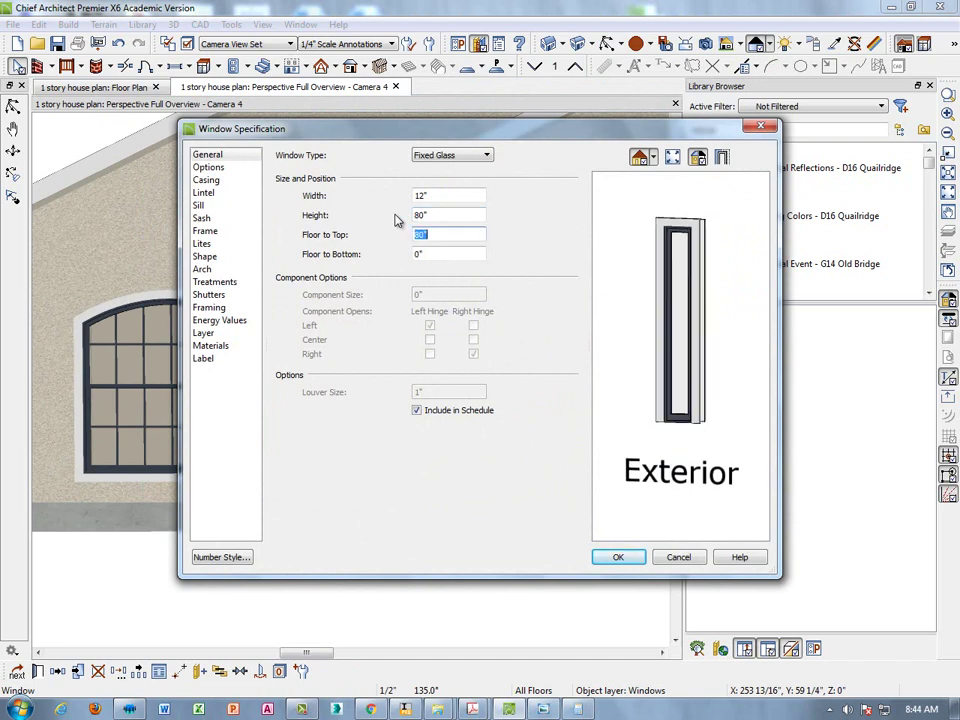
pyautogui.click(617, 558)
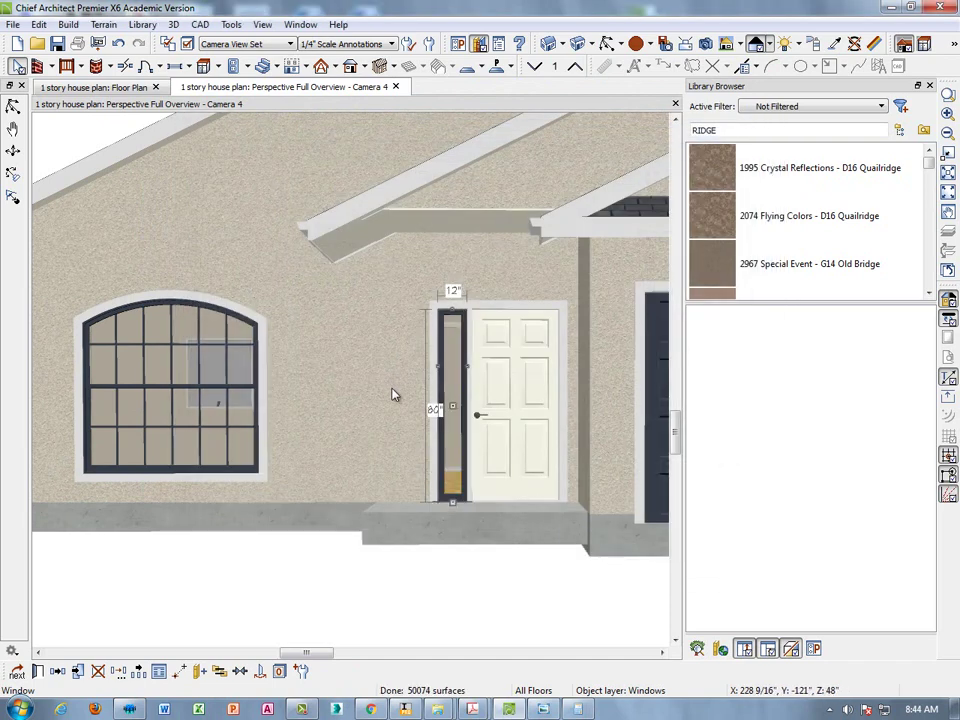
# Step: Examine the entry door, sidelight and arched window on the front facade from different angles in the 3D overview
pyautogui.click(487, 455)
pyautogui.scroll(-6, 490, 450)
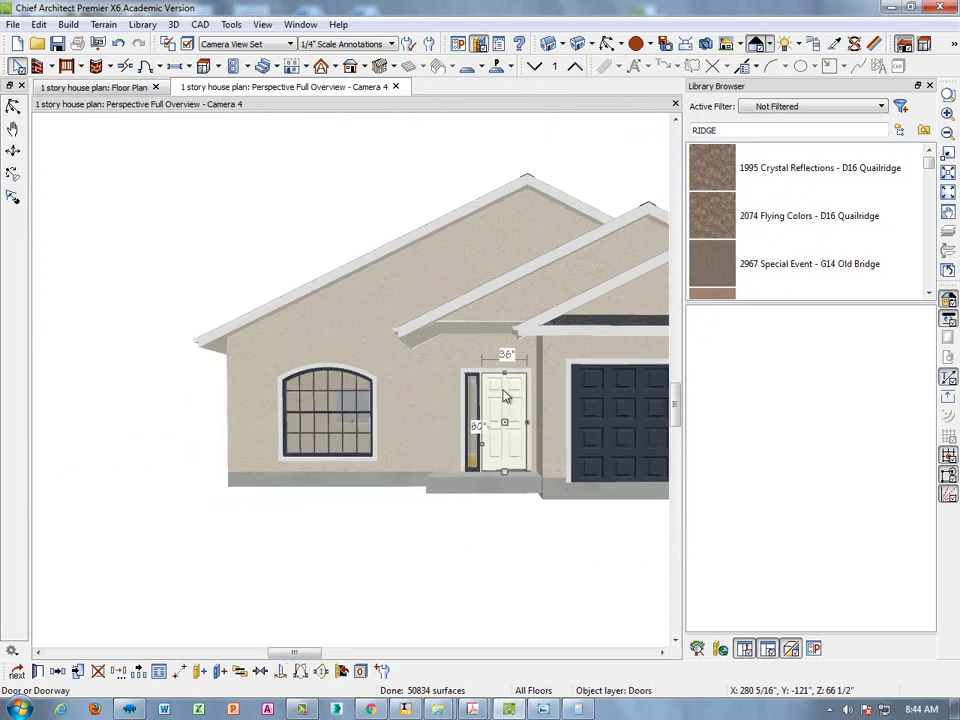
pyautogui.scroll(-4, 504, 396)
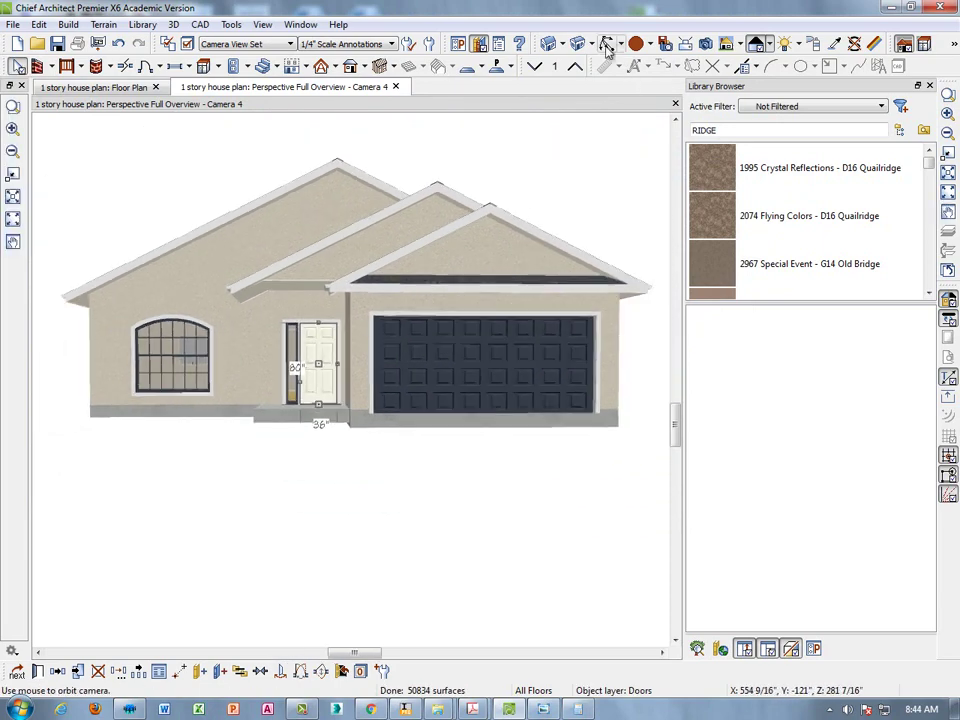
pyautogui.click(606, 44)
pyautogui.moveTo(317, 317); pyautogui.dragTo(499, 396)
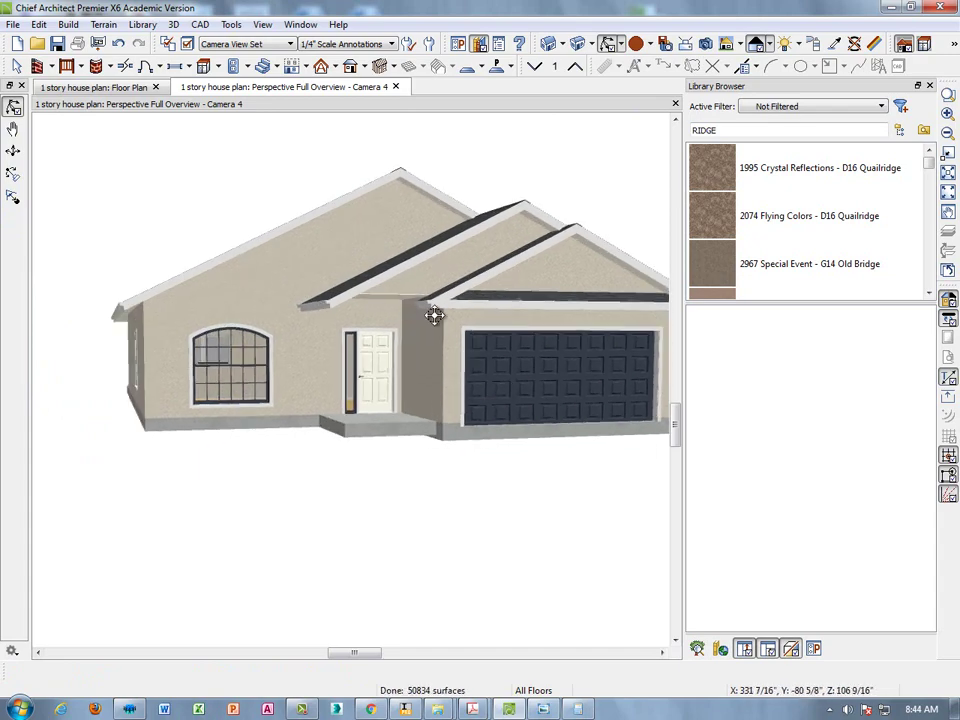
pyautogui.moveTo(434, 315); pyautogui.dragTo(382, 444)
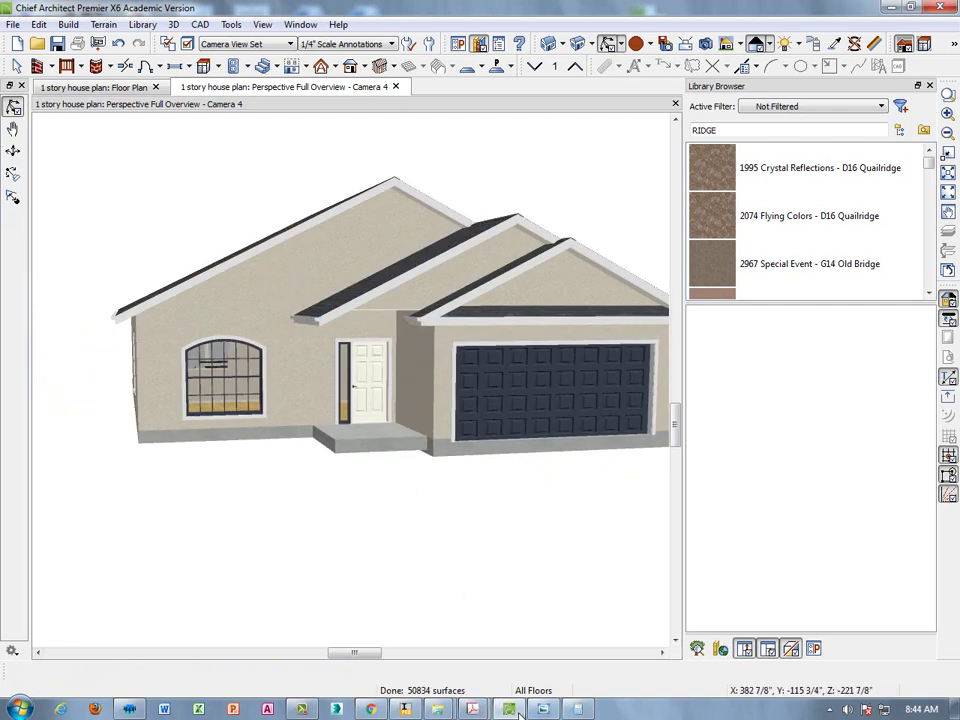